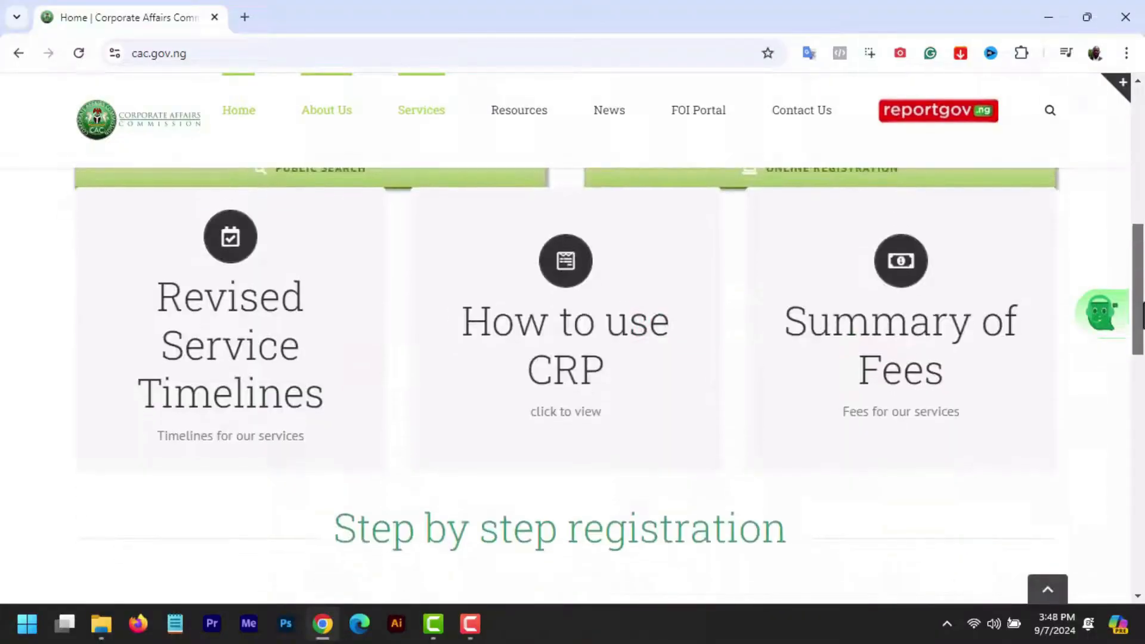
- Scroll the cac.gov.ng home page down to the Public Search and Online Registration buttons
left_click_drag(1141, 314, 1140, 298)
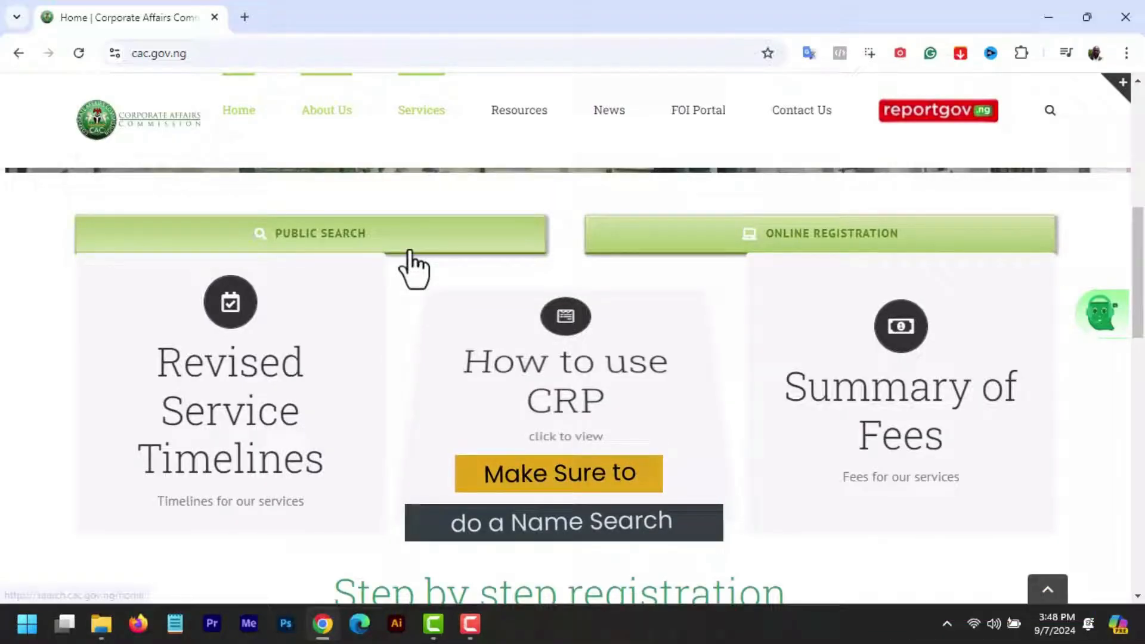
- Run a CAC Public Search for 'holmewares stores'
left_click(298, 240)
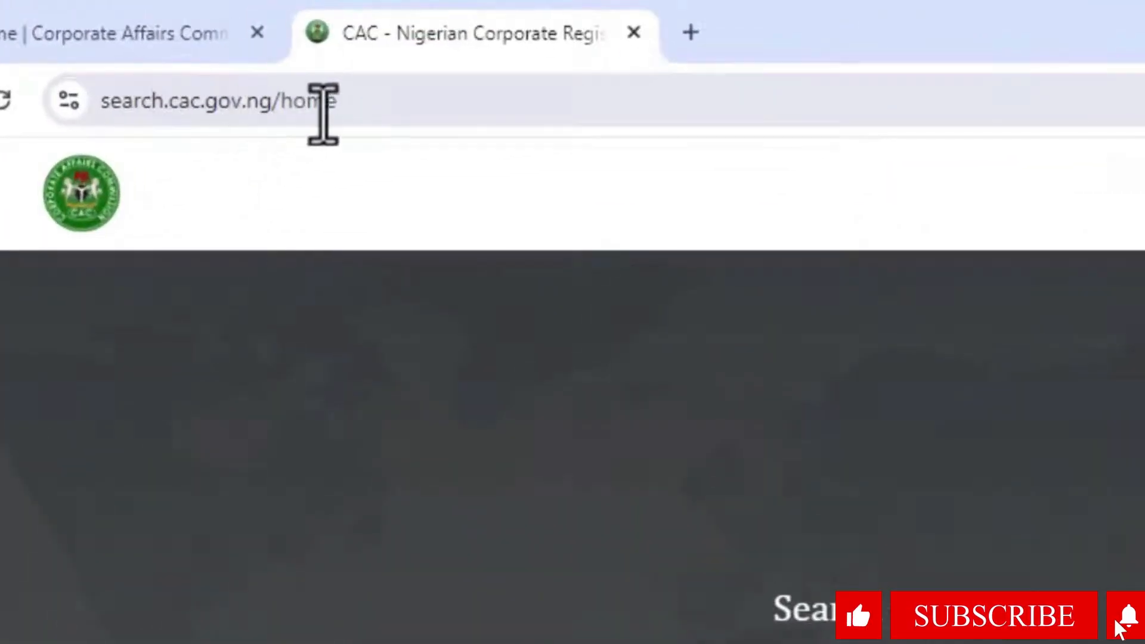
scroll(1109, 567, "down", 1)
left_click(415, 375)
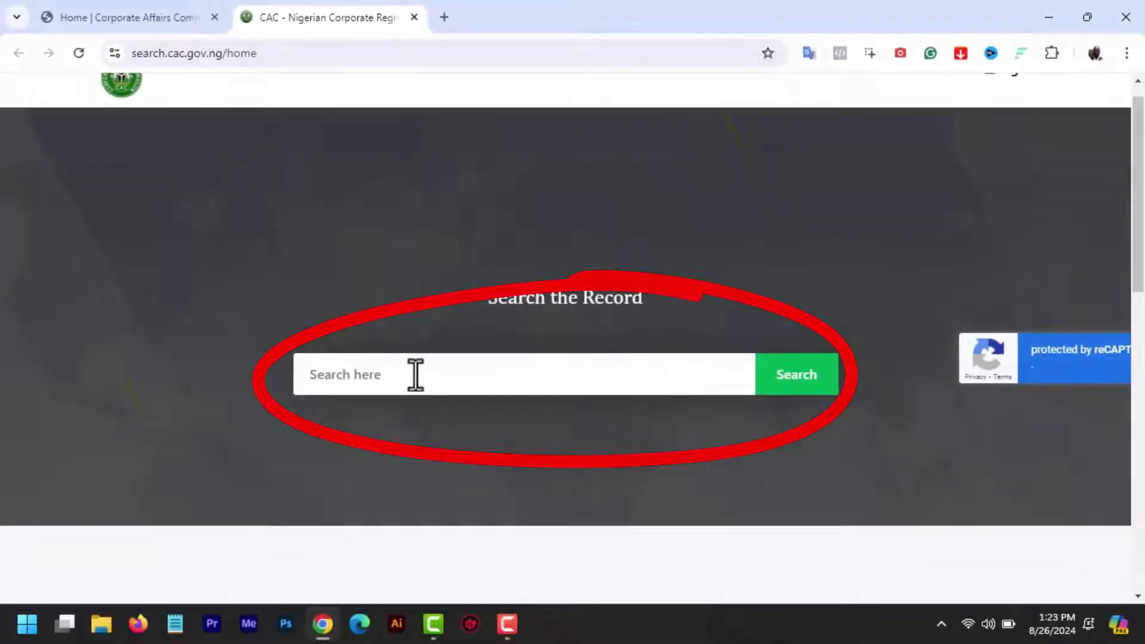
type("holm")
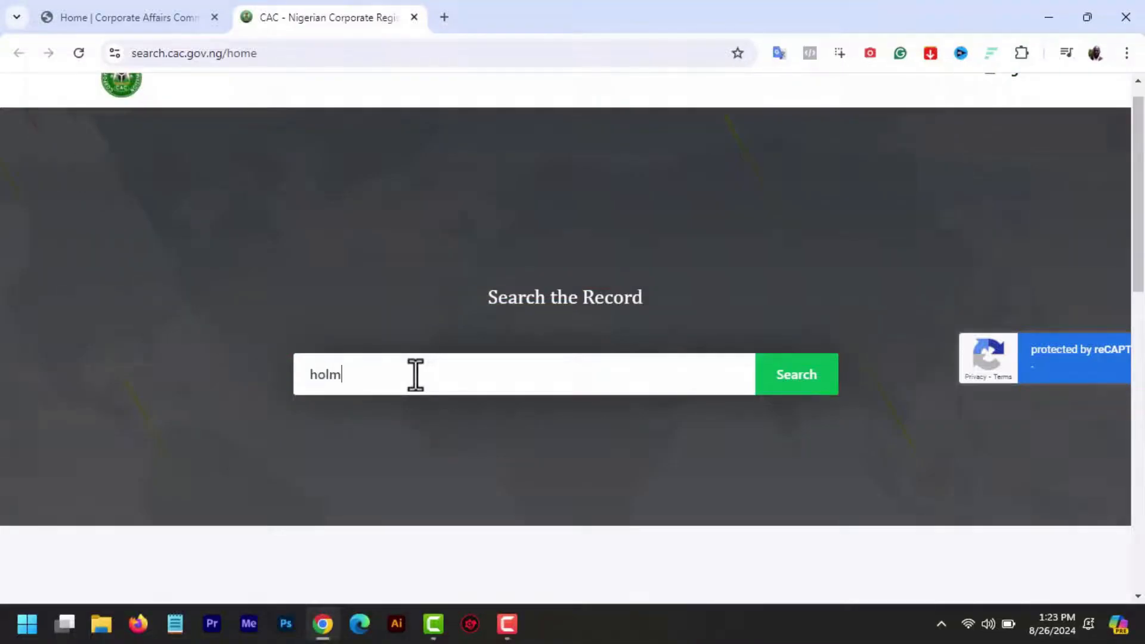
type("ewares stores")
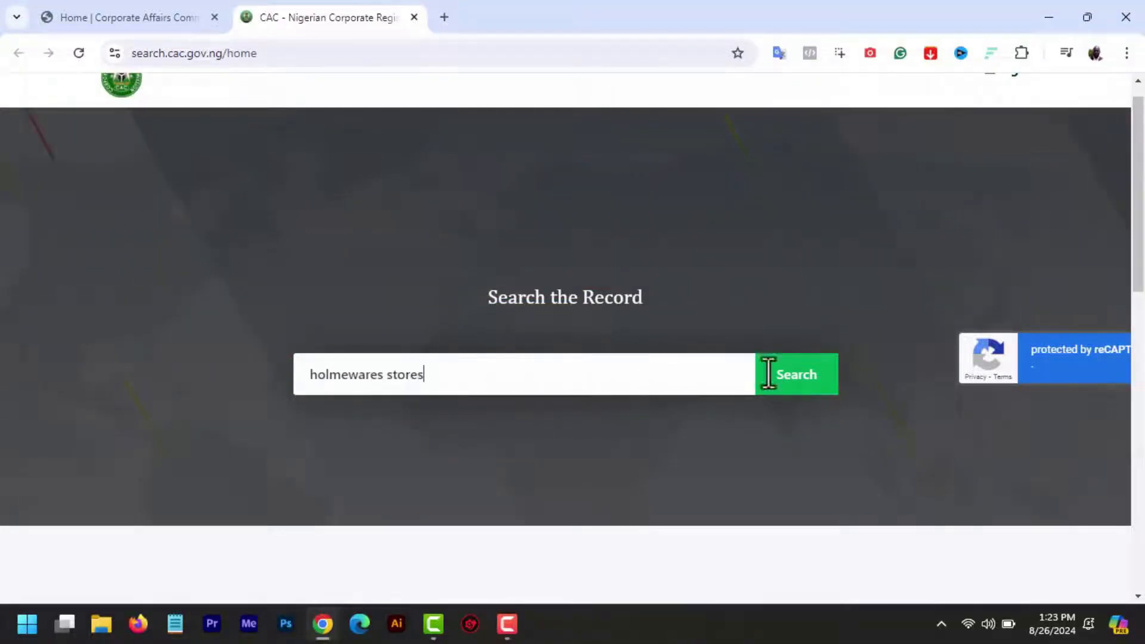
left_click(799, 376)
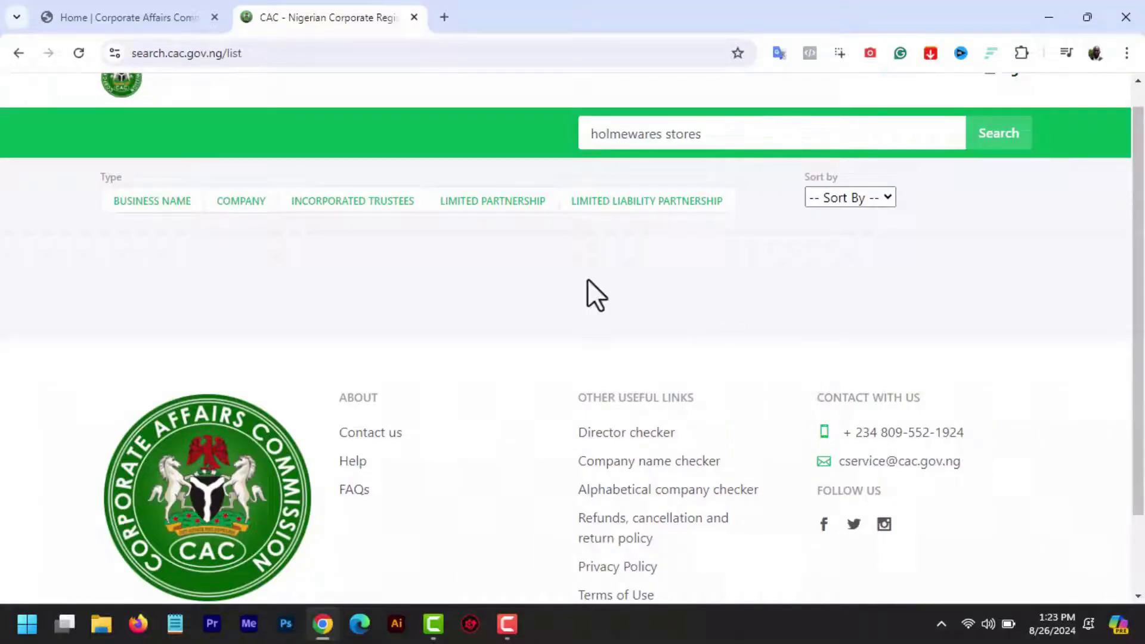
- Check the results under each entity type tab, ending back on Business Name
left_click(135, 204)
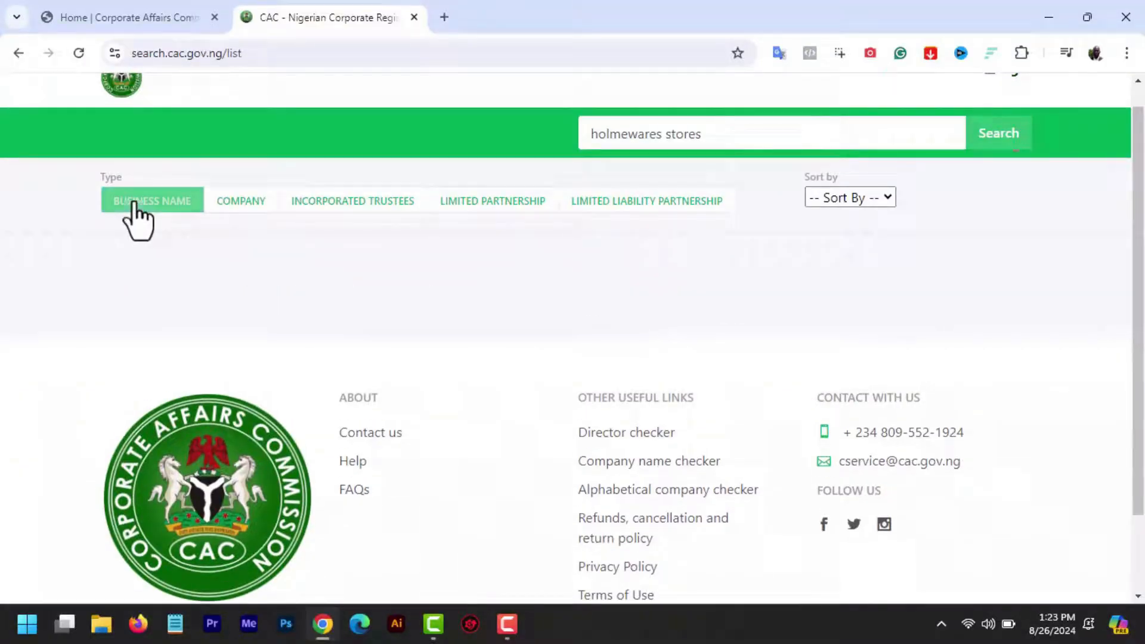
left_click(495, 213)
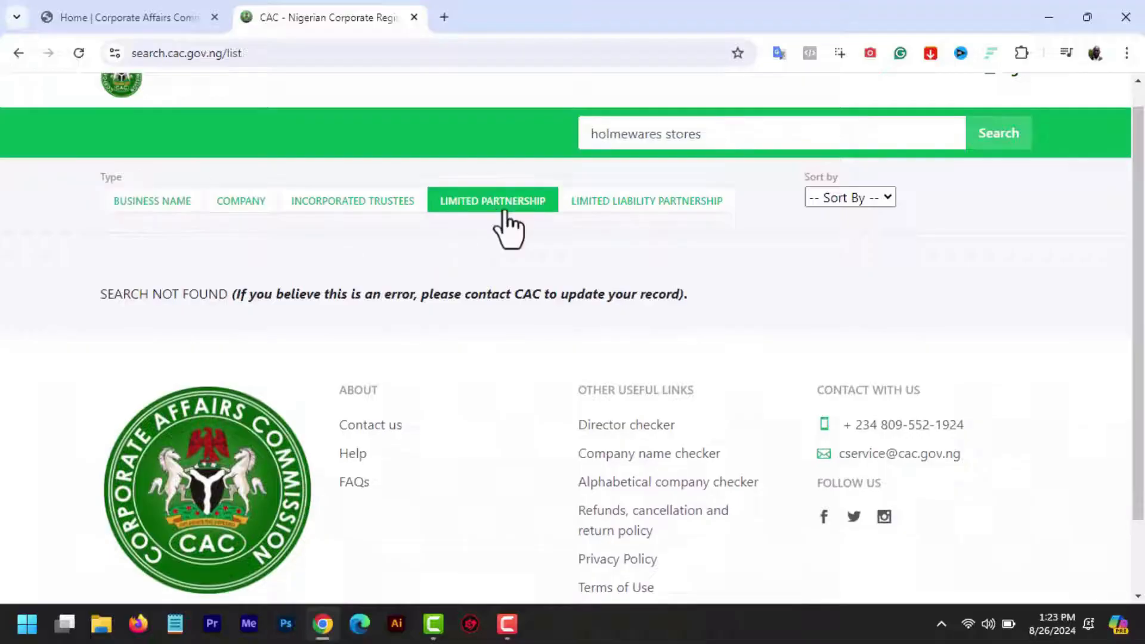
left_click(622, 204)
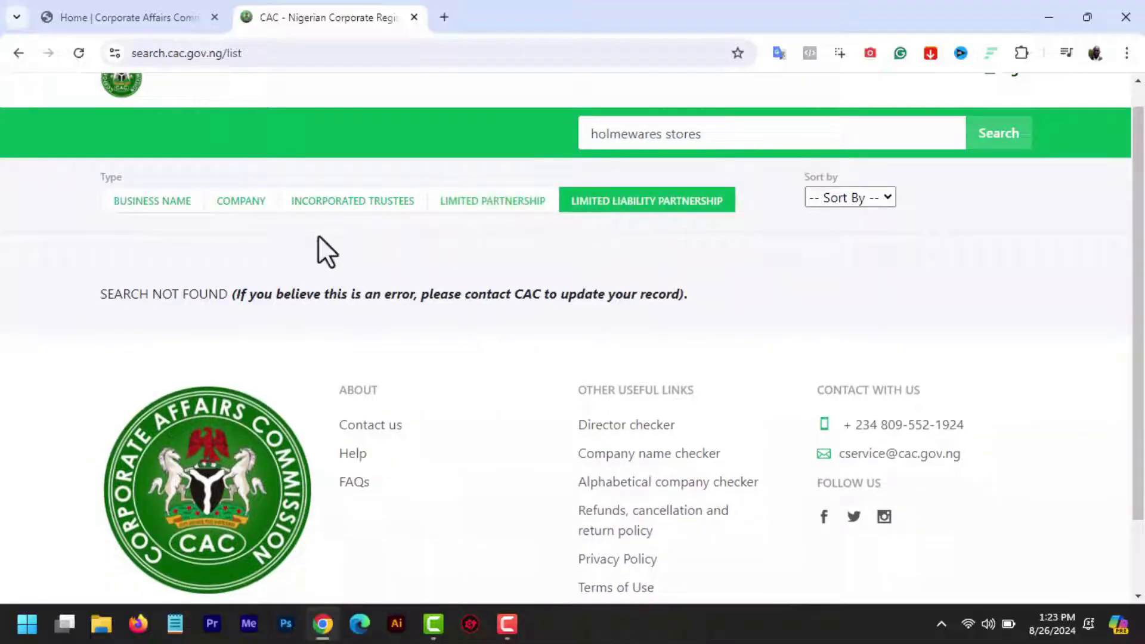
left_click(234, 203)
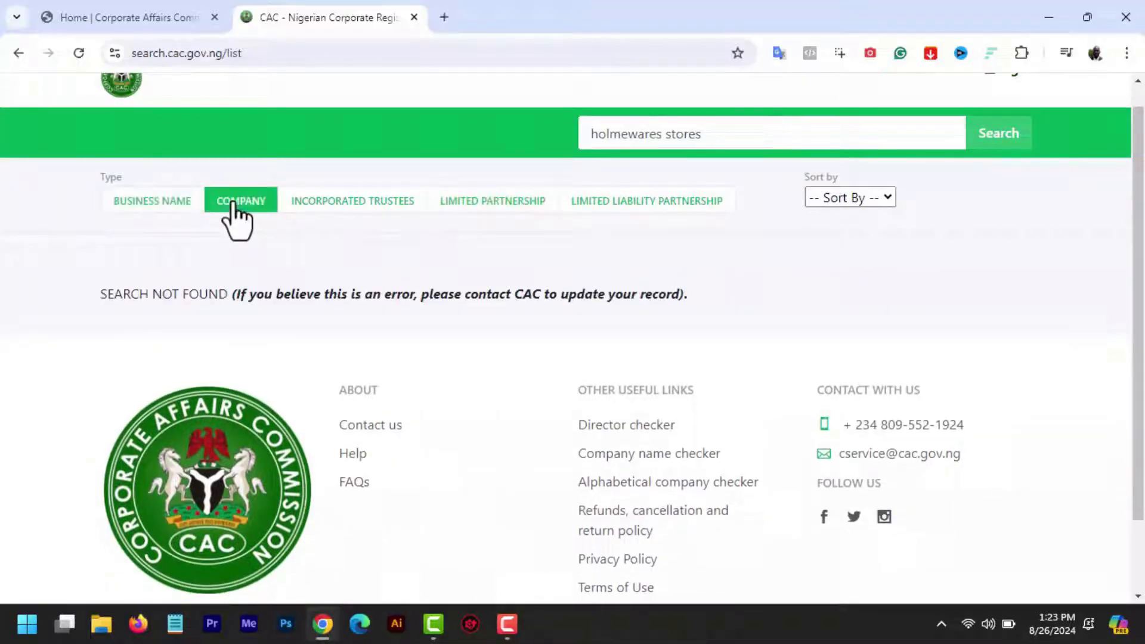
left_click(348, 204)
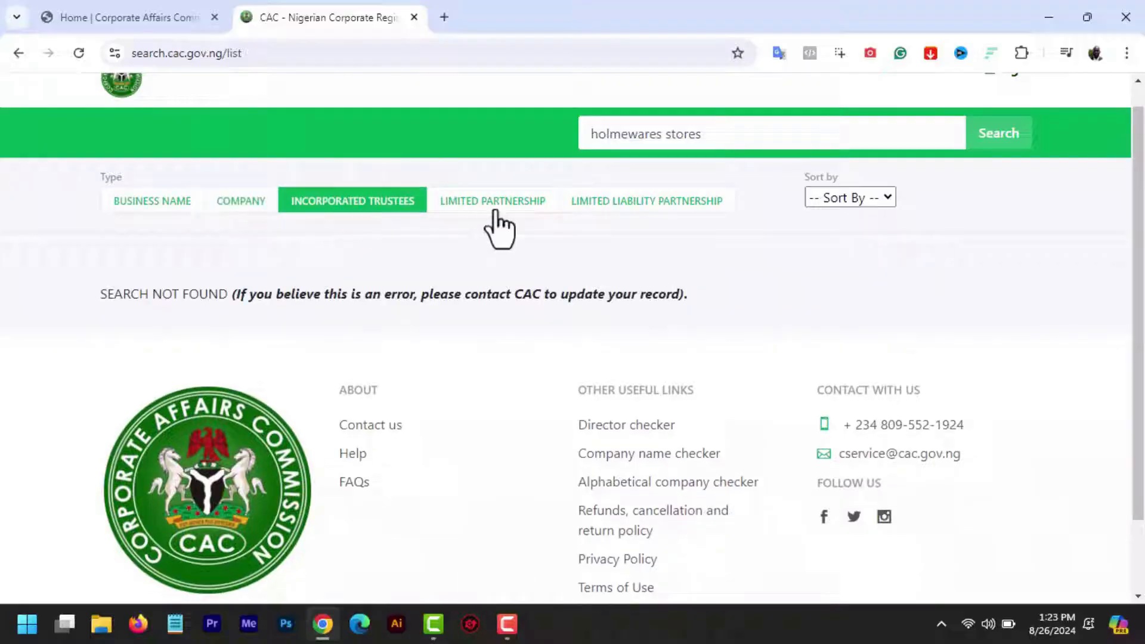
left_click(131, 204)
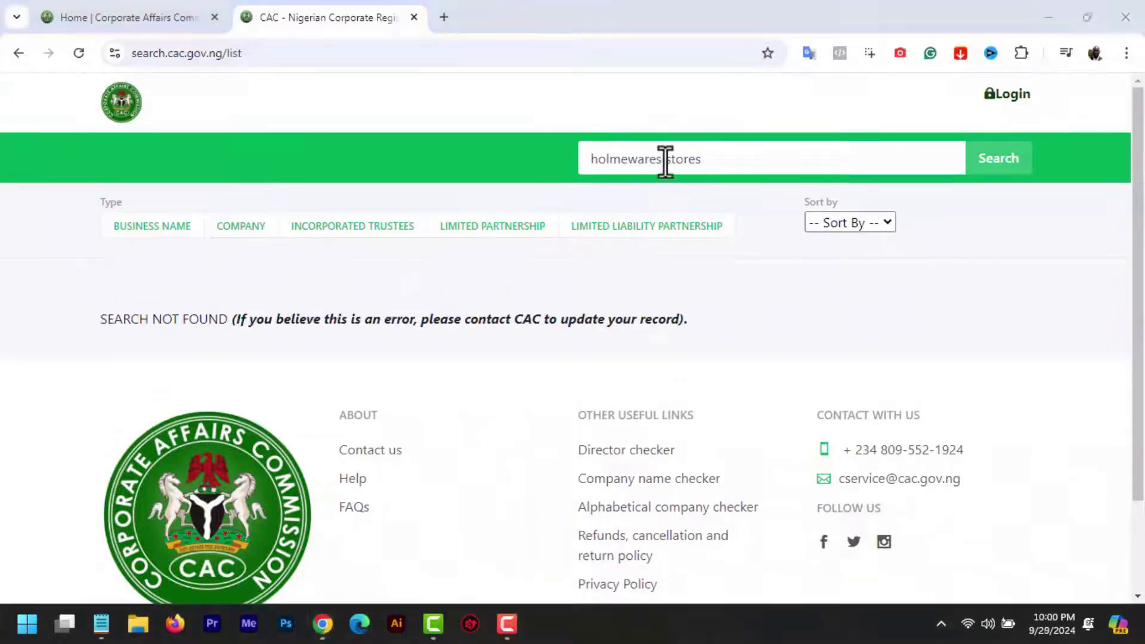
- Search the holmewares variants ventures, enterprise, solutions and services
mouse_move(664, 159)
left_mouse_down()
mouse_move(719, 162)
mouse_move(666, 161)
left_mouse_up()
type("ventures")
key("Return")
type("enterprise")
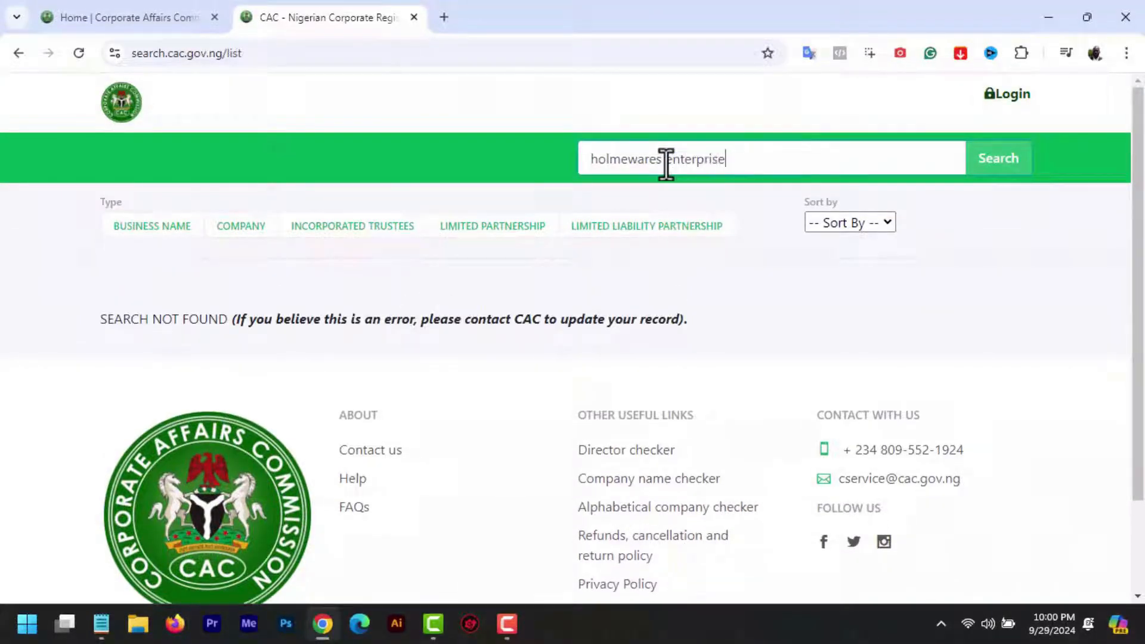
left_click_drag(664, 159, 728, 159)
type("solutions")
double_click(686, 160)
type("services")
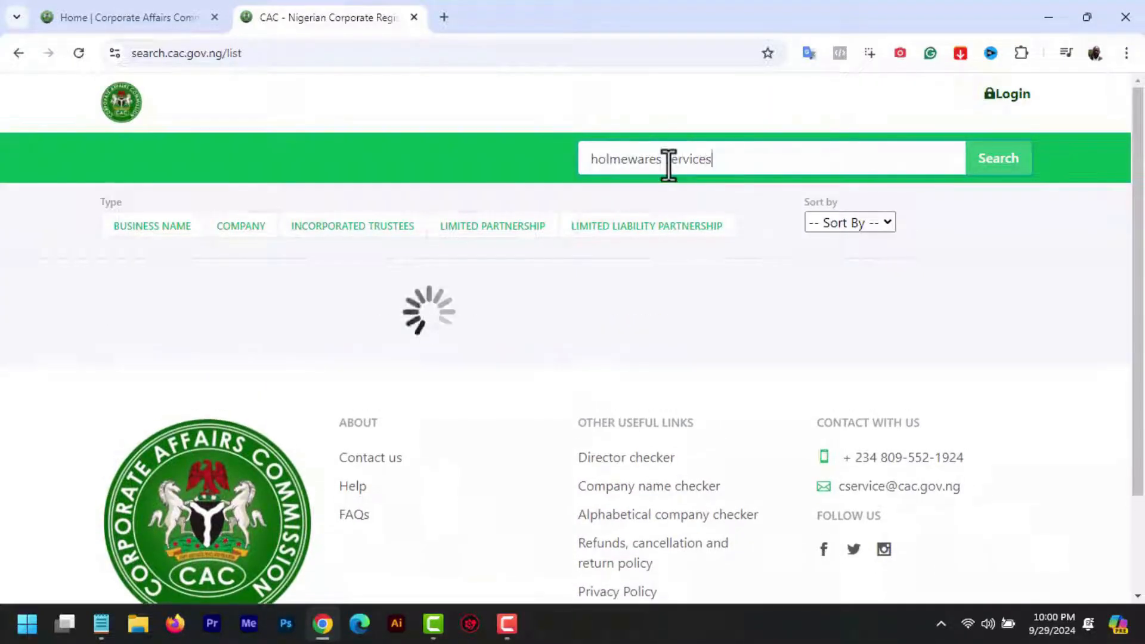
- Under Company, search 'holmewares limited', 'holmewares nigeria limited' and 'holmewares nigeria ltd'
left_click(241, 226)
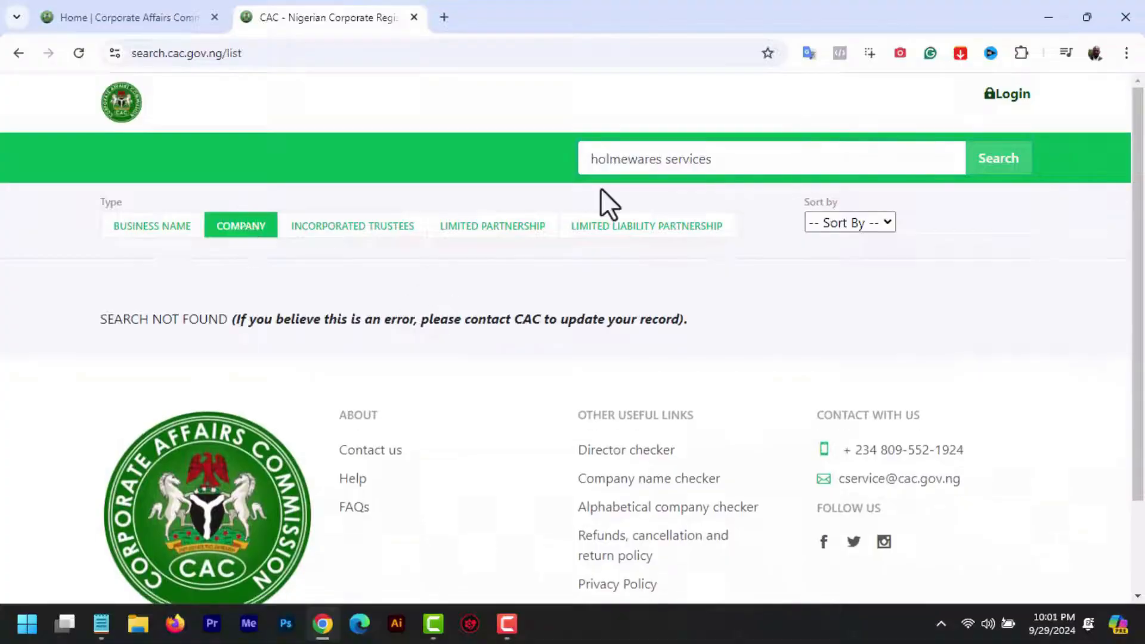
double_click(669, 159)
type("limited")
left_click(666, 159)
type("nigeria")
double_click(721, 160)
type("ltd")
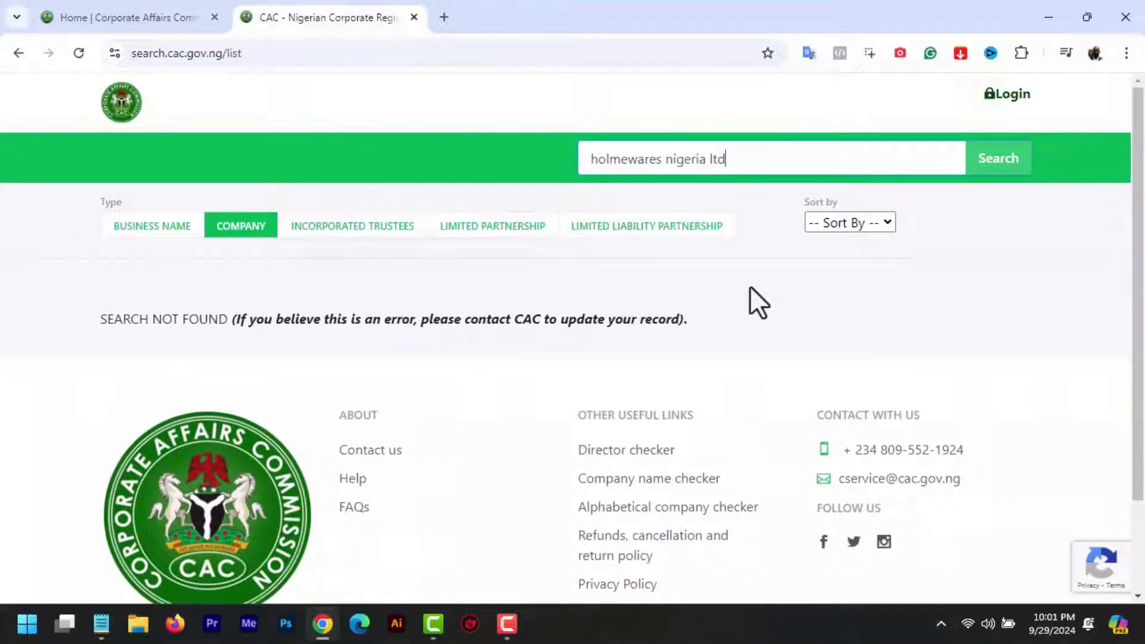
- Under Incorporated Trustees, search holmewares boys association and church of christ, then 'Netverse Media'
left_click(357, 230)
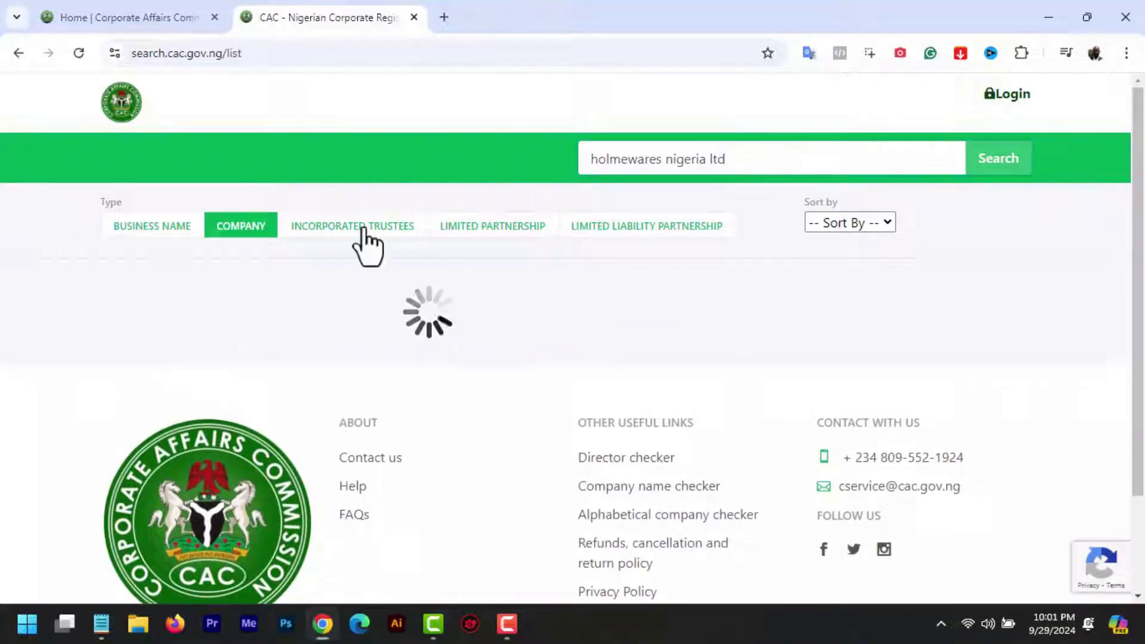
left_click_drag(731, 158, 668, 160)
key("BackSpace")
type("boys association")
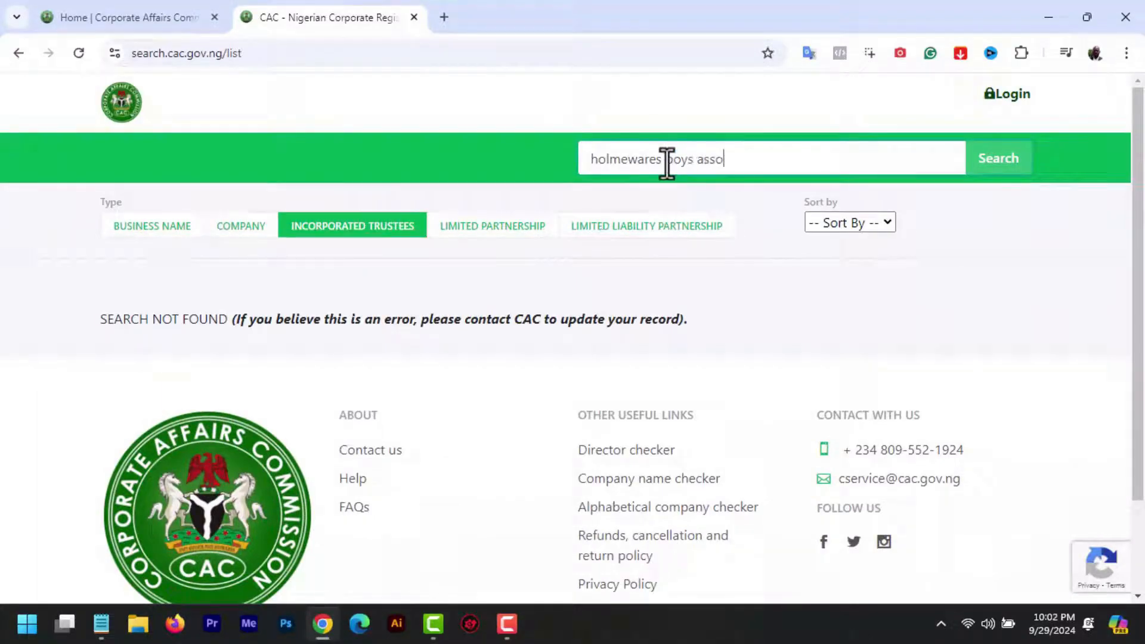
key("Return")
left_click_drag(763, 159, 666, 160)
type("church of christ")
key("Return")
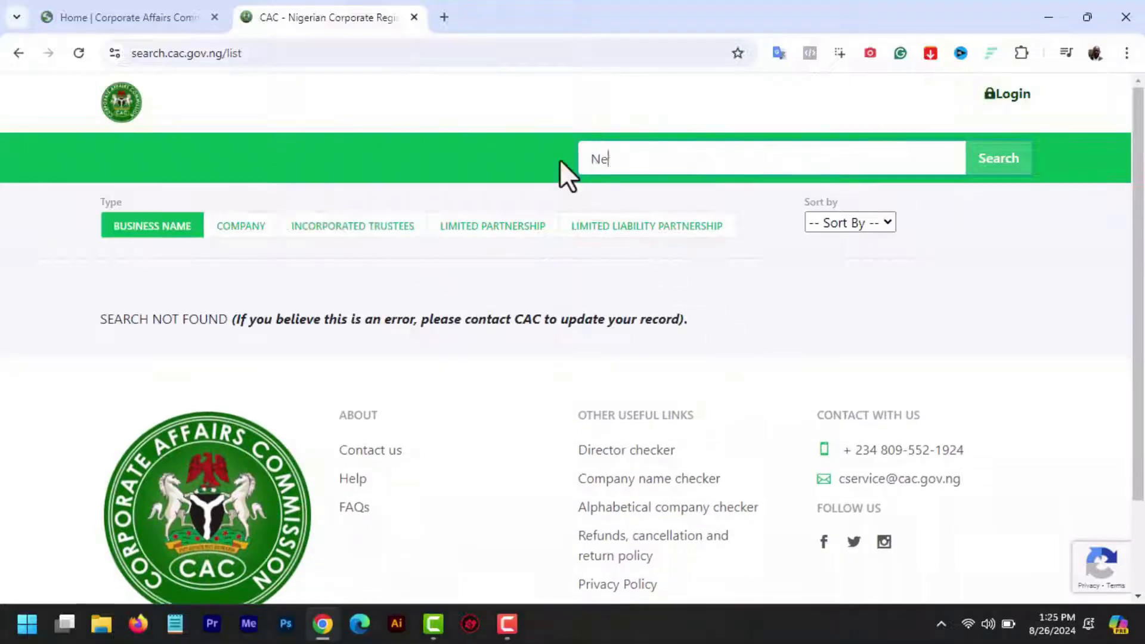
type("tverse Media")
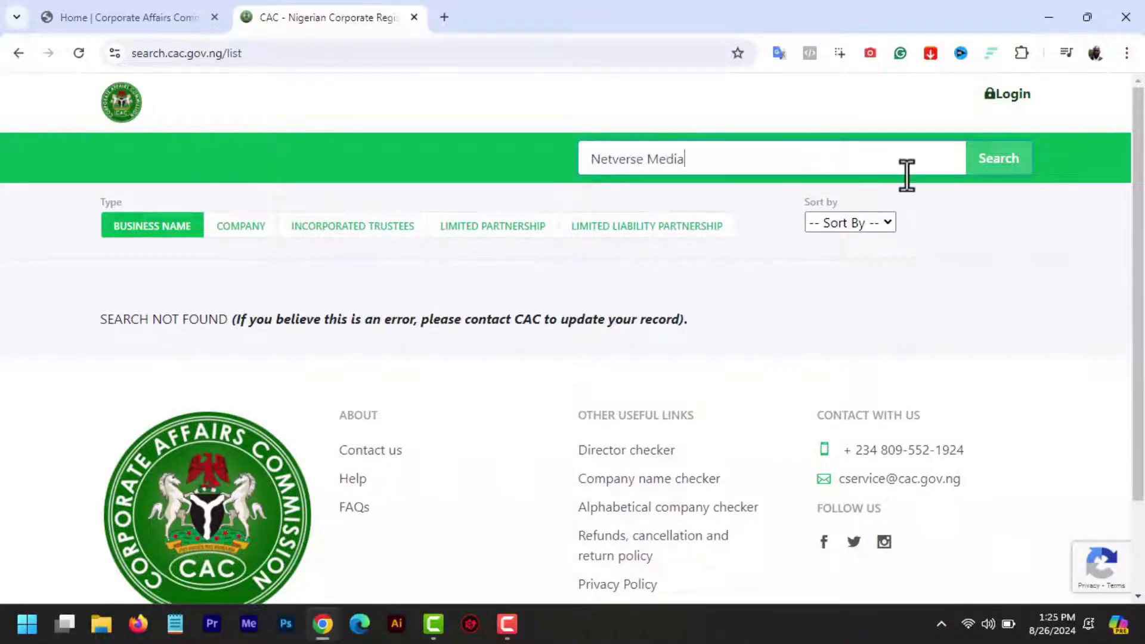
left_click(1003, 171)
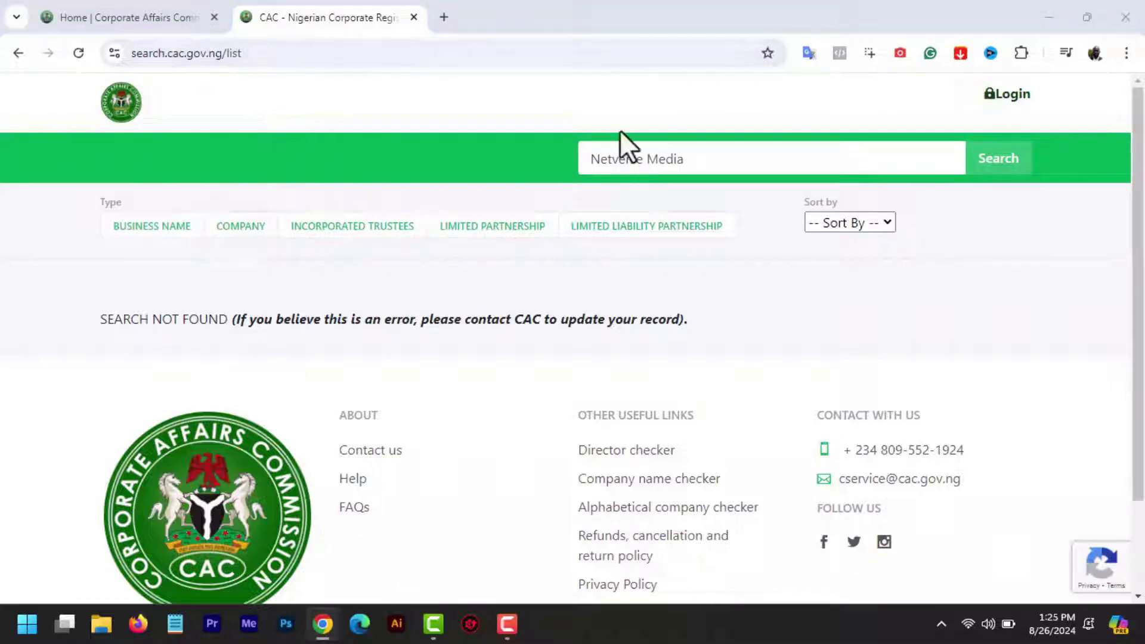
- Search 'Netplus Marketing Services' and note its inactive result
left_click(696, 167)
left_click_drag(696, 167, 580, 168)
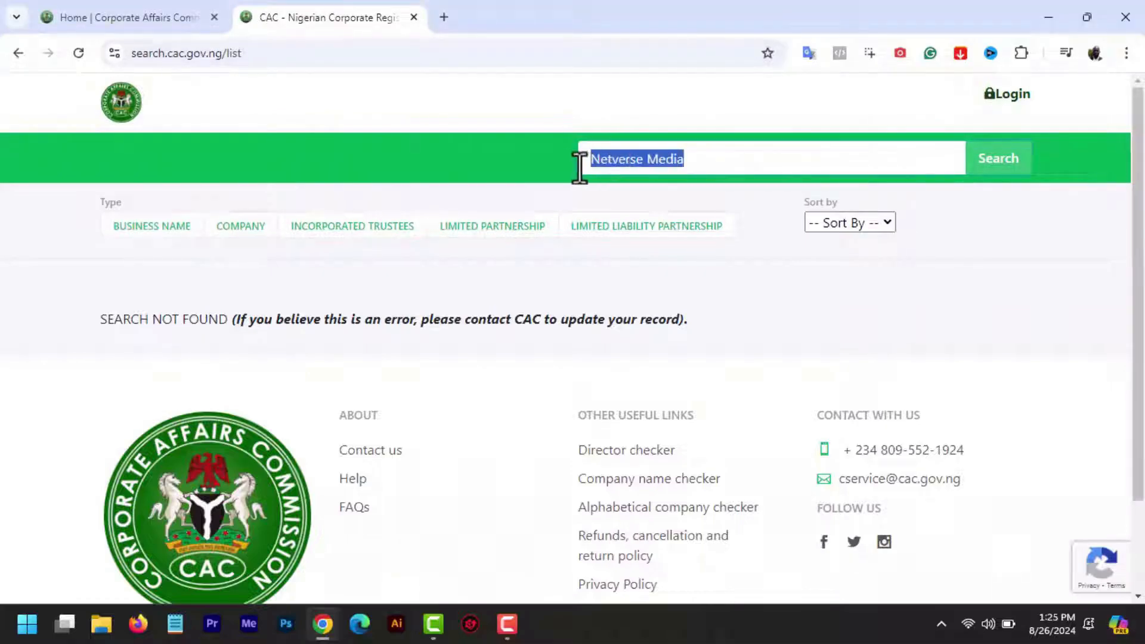
type("Netplus Marketing Services")
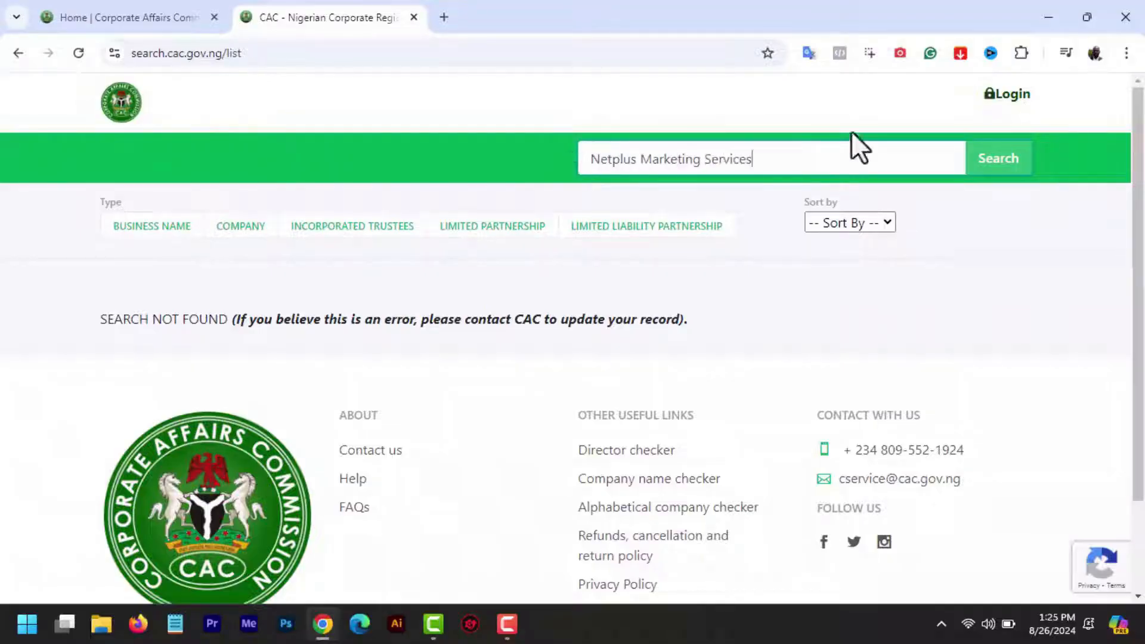
left_click(996, 160)
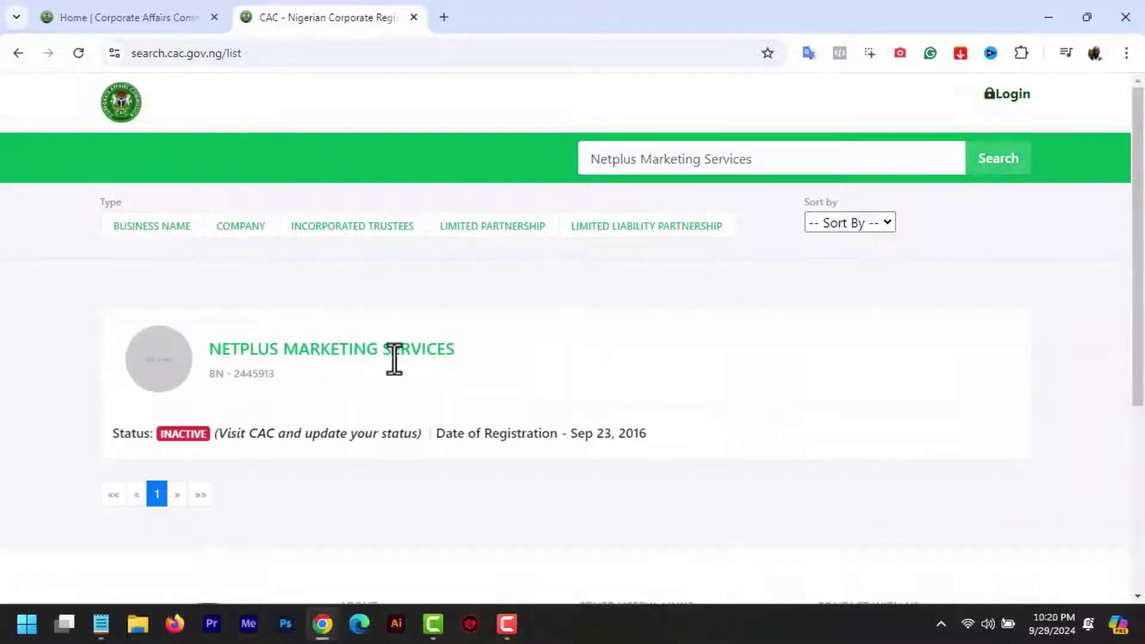
mouse_move(455, 350)
left_mouse_down()
mouse_move(207, 360)
mouse_move(466, 365)
left_mouse_up()
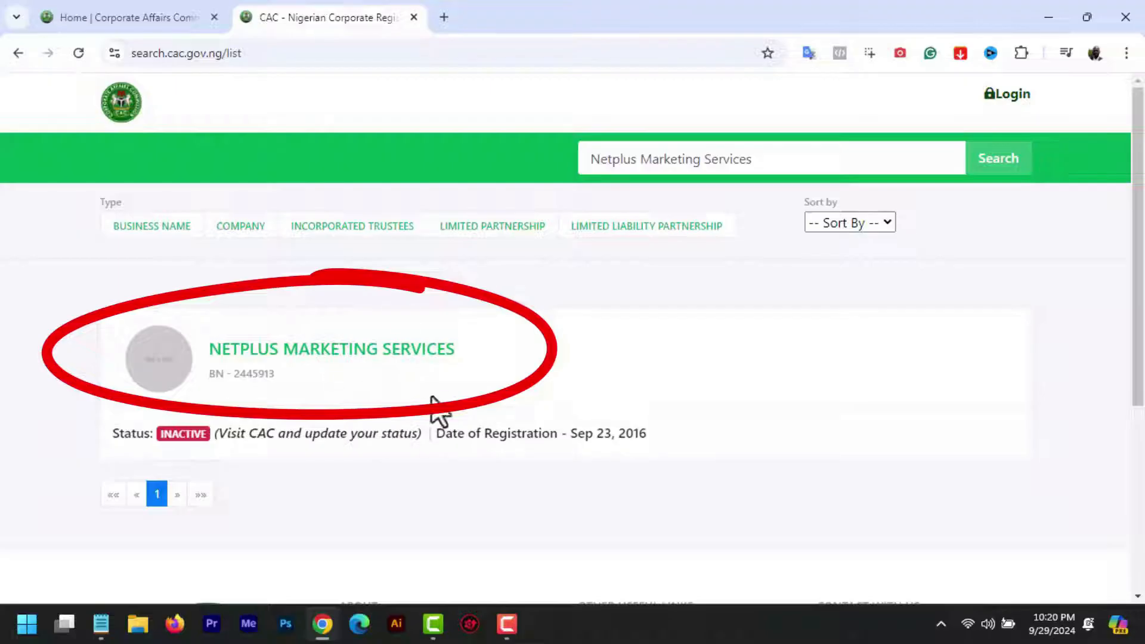
mouse_move(1139, 309)
left_mouse_down()
mouse_move(1137, 468)
mouse_move(1138, 308)
left_mouse_up()
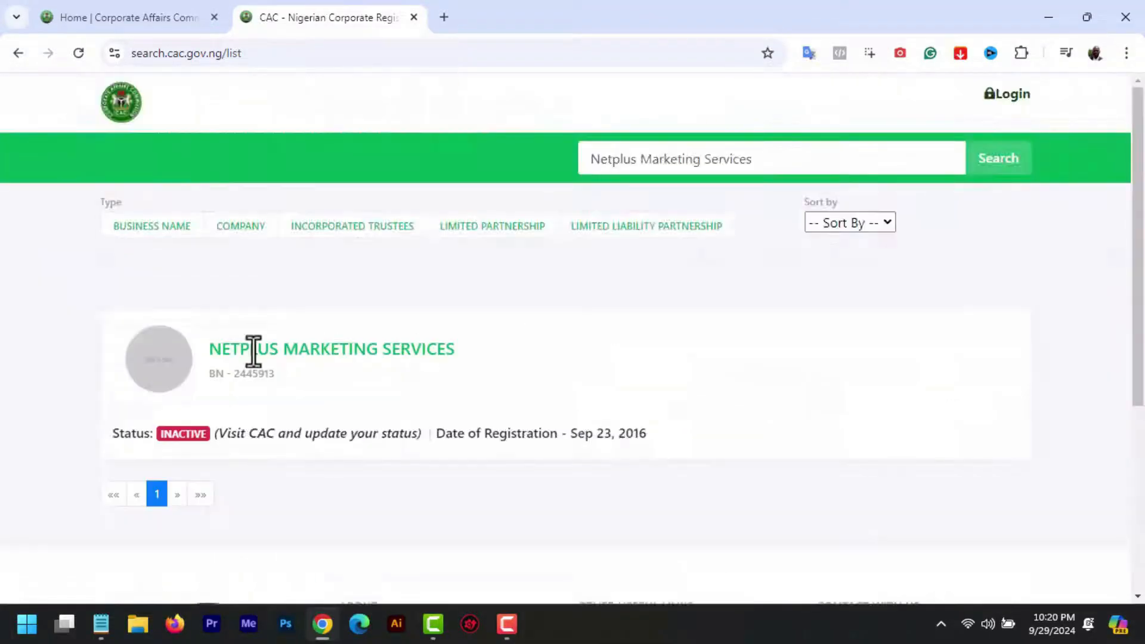
- Search 'Netverse Media Services' in Public Search
left_click_drag(775, 158, 564, 167)
type("Netverse Media Services")
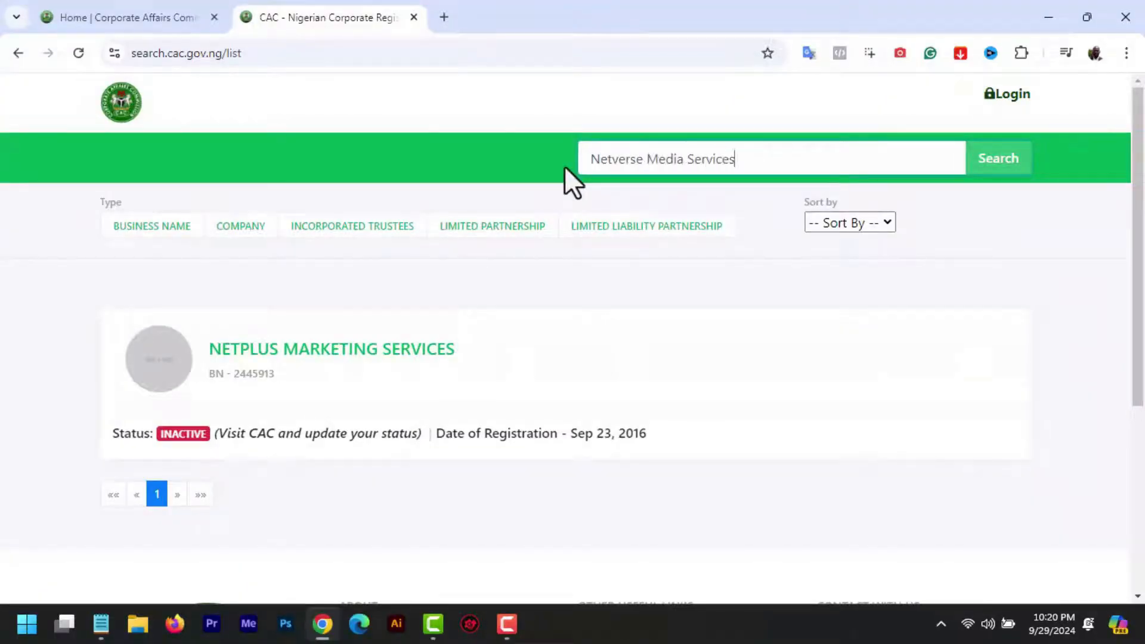
left_click(1002, 172)
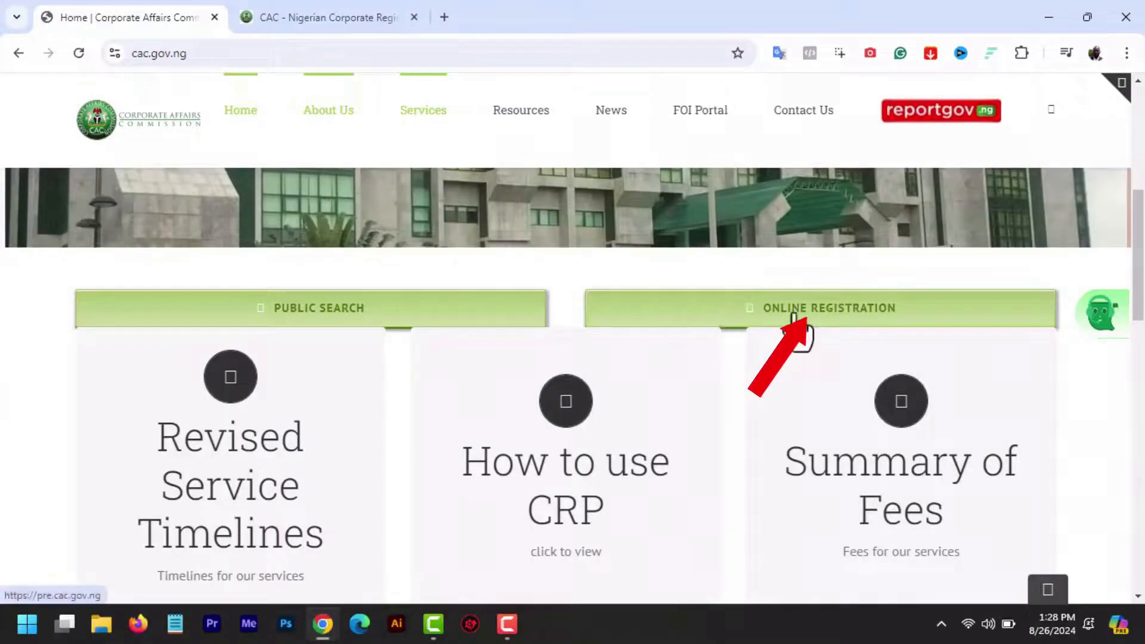
- Start a new Pre-Incorporation Portal account and enter the representative's phone number
left_click(773, 327)
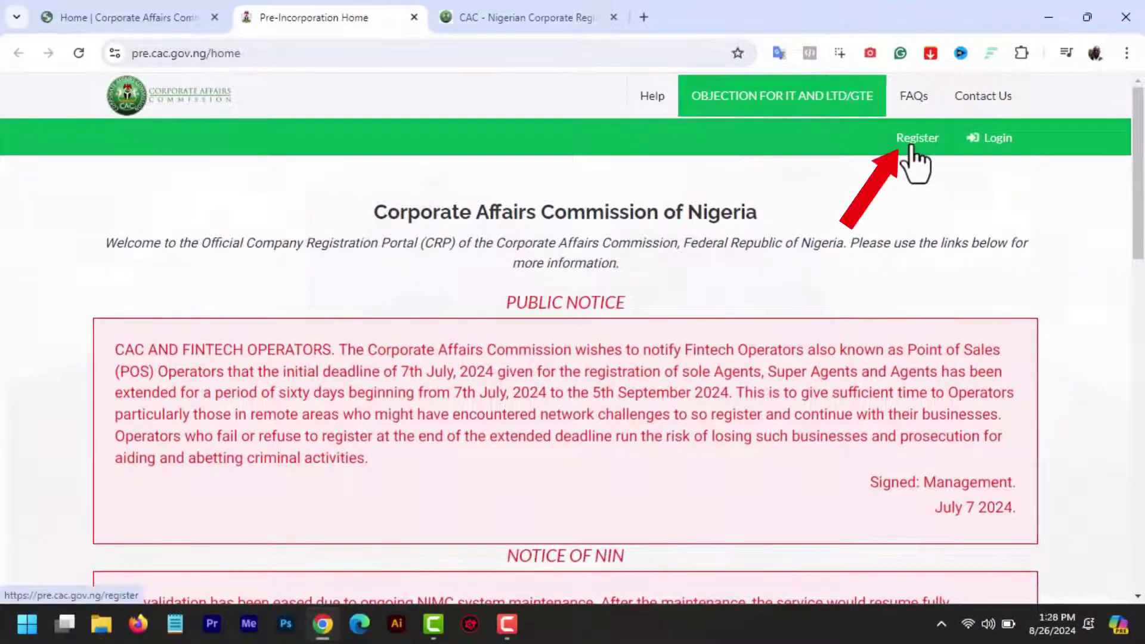
left_click(913, 145)
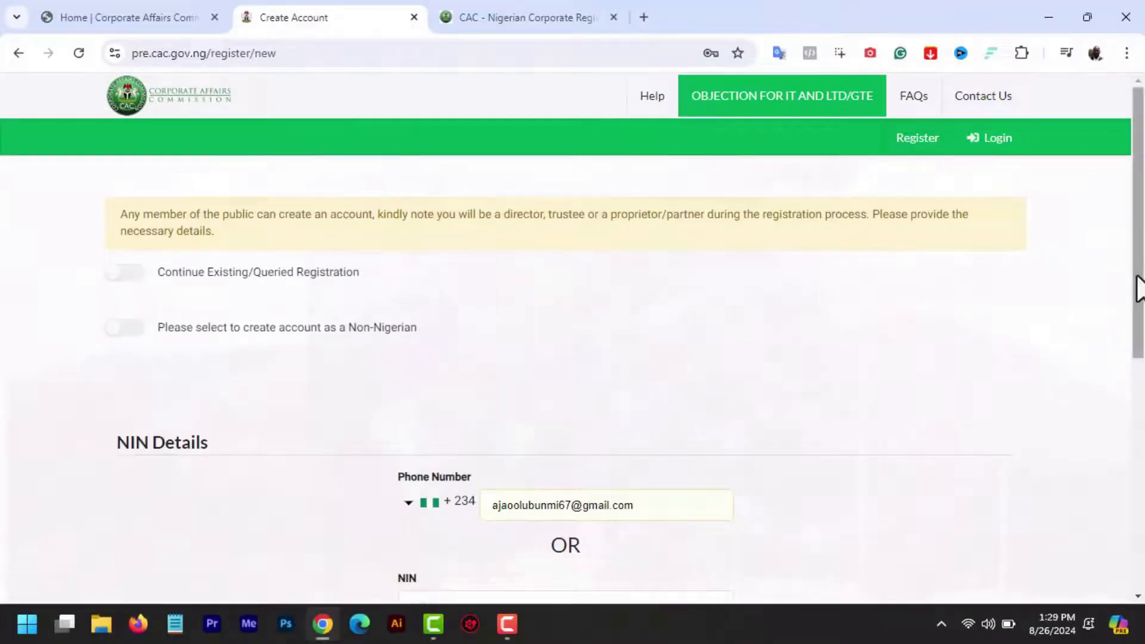
scroll(814, 252, "down", 4)
left_click(675, 258)
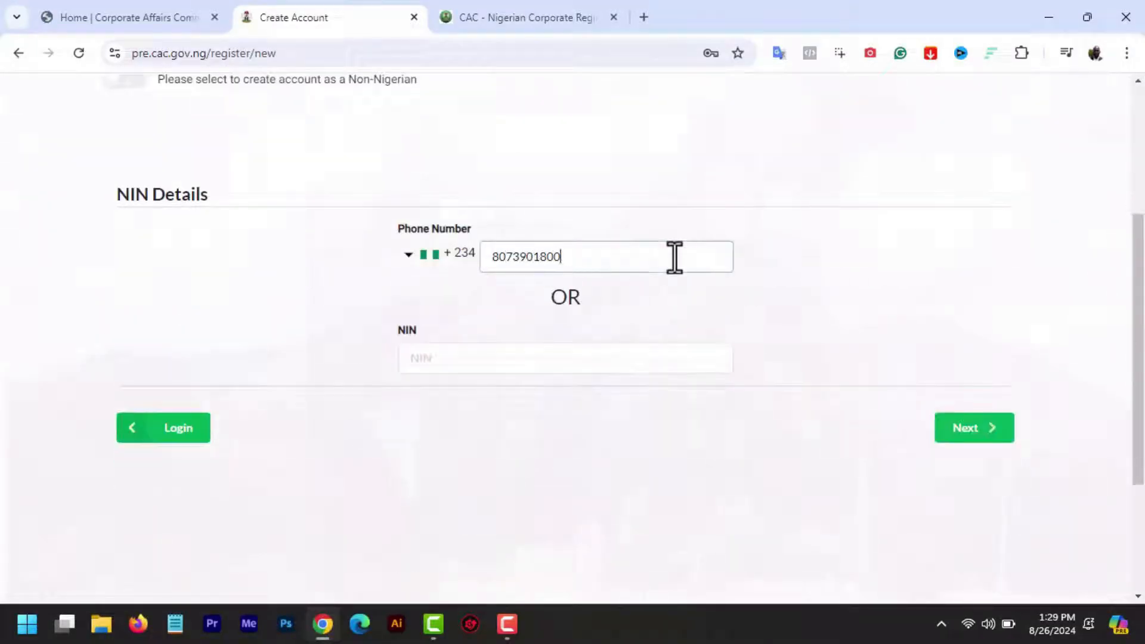
left_click(969, 429)
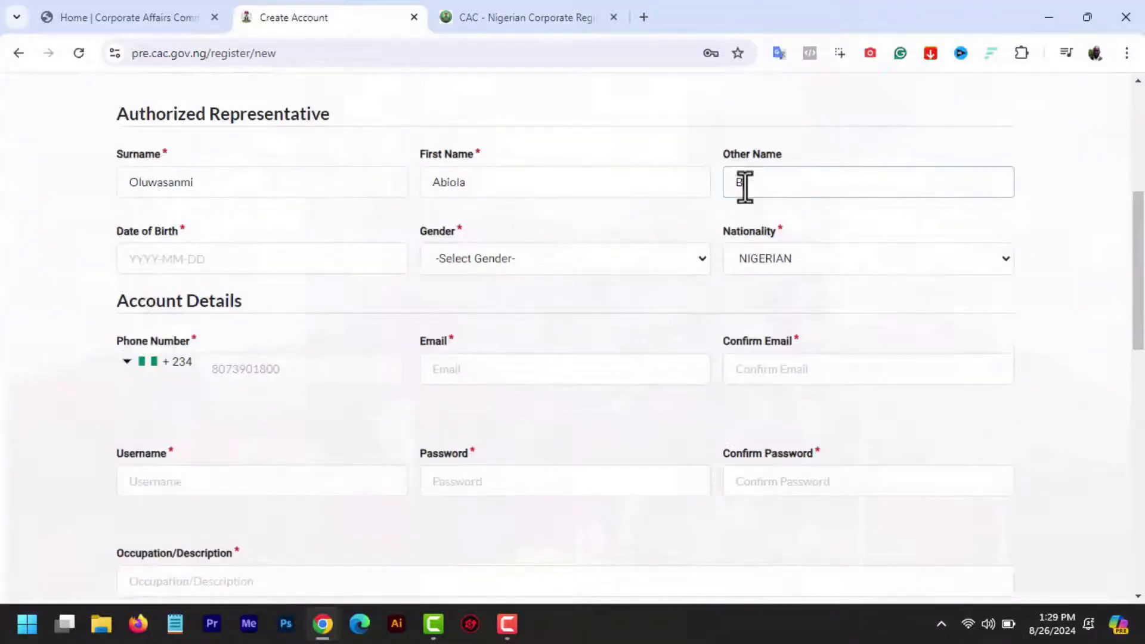
- Fill in the representative's name, gender Male, username Netverse and occupation Online Marketer
type("oluwaji")
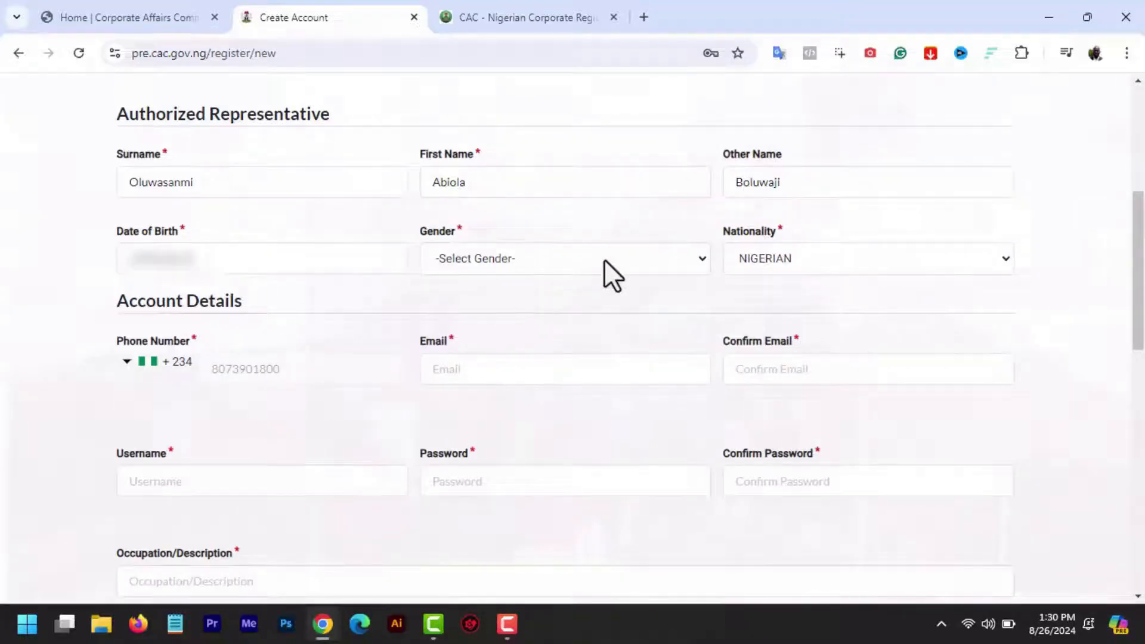
left_click(603, 259)
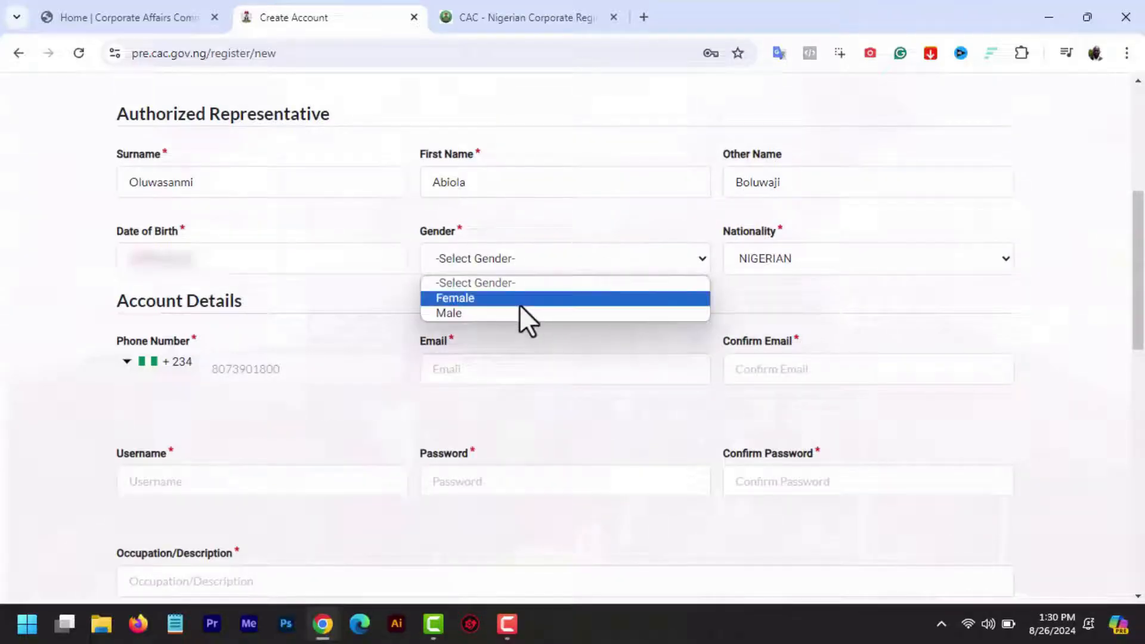
left_click(503, 315)
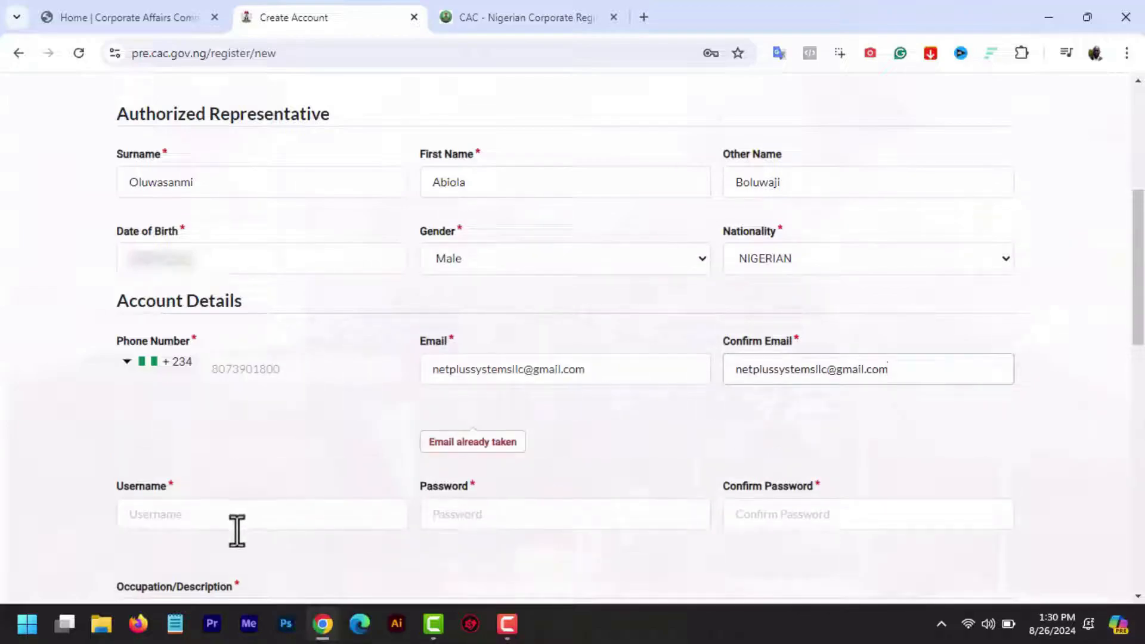
left_click(236, 529)
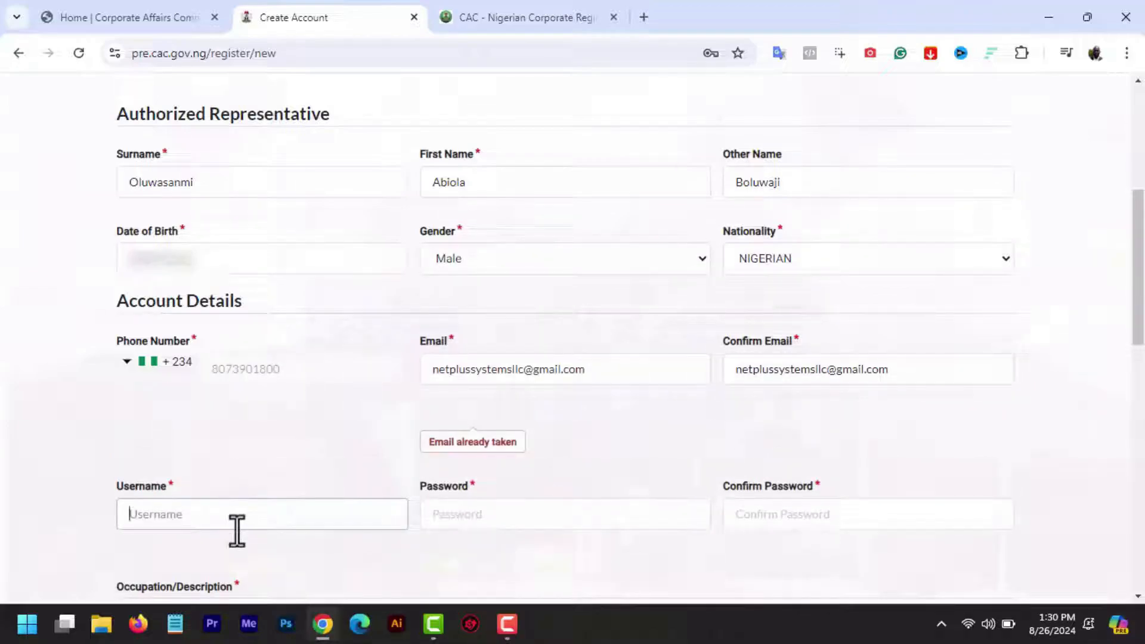
type("Netversemedia")
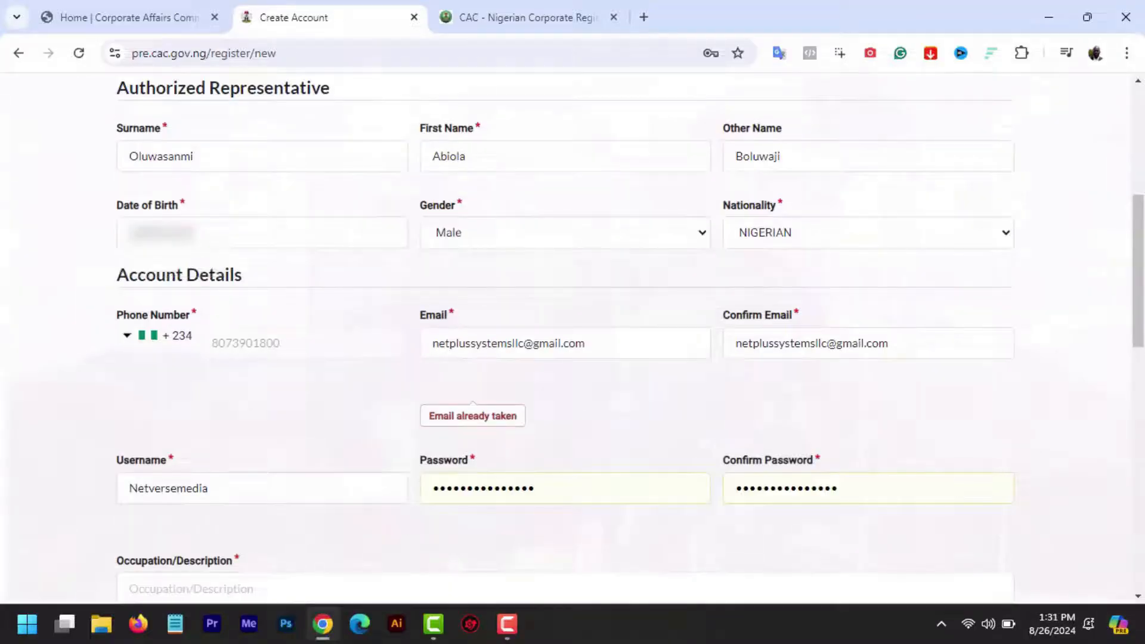
scroll(537, 352, "down", 4)
left_click(259, 340)
left_click(271, 381)
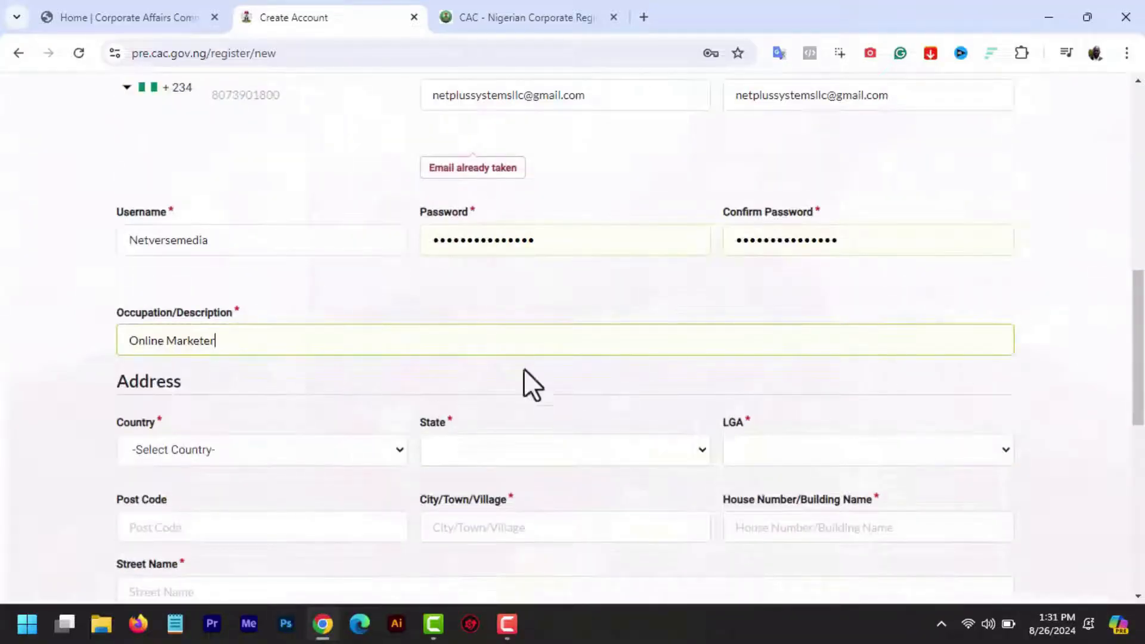
- Choose Driver's License as the identification type and submit the registration
scroll(952, 350, "down", 3)
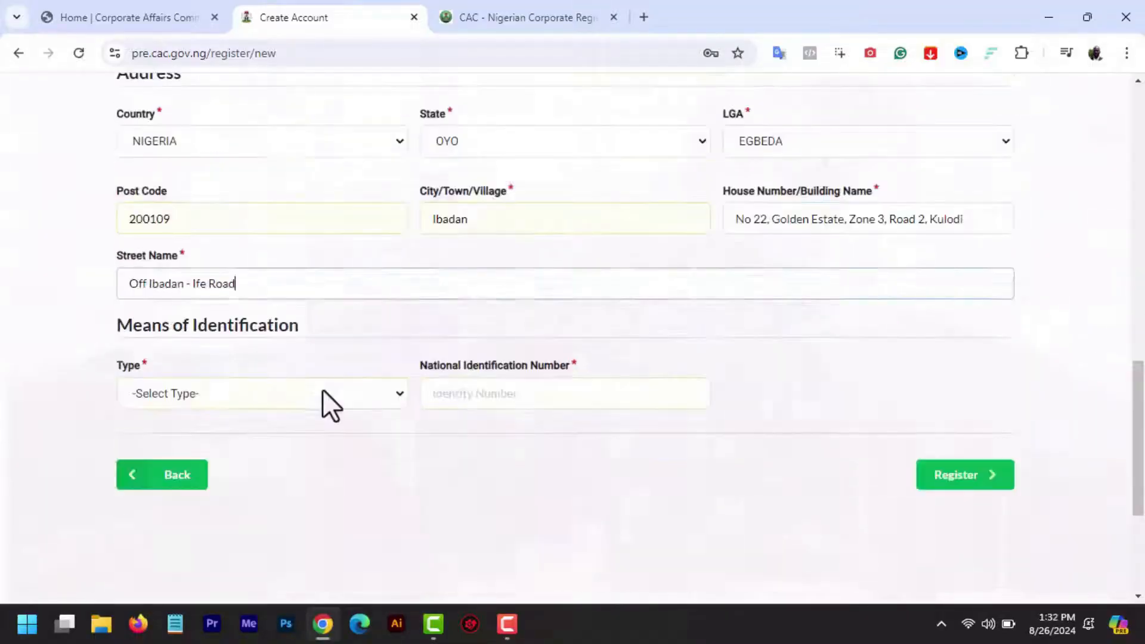
left_click(325, 393)
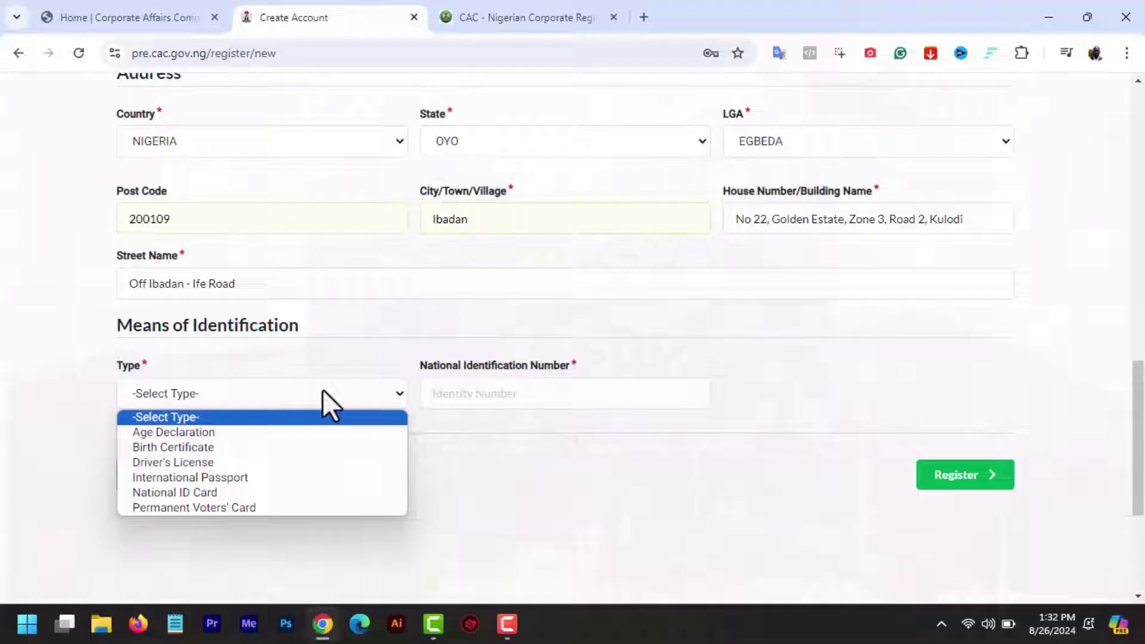
left_click(258, 462)
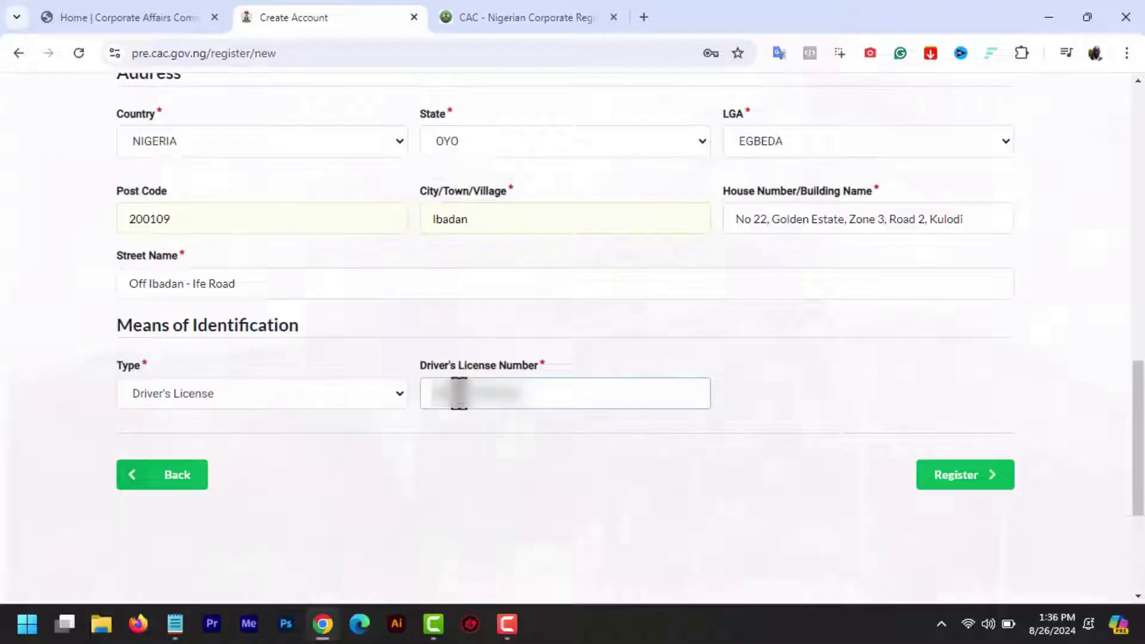
left_click(967, 517)
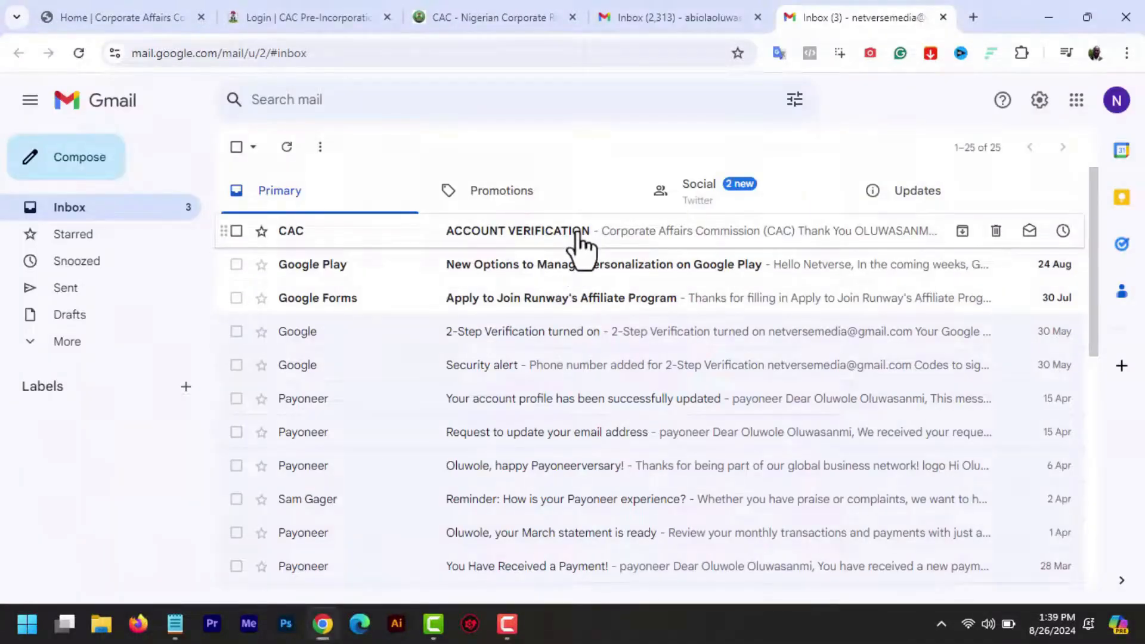
- Verify the account through the CAC email link, then log in by email with reCAPTCHA
left_click(577, 239)
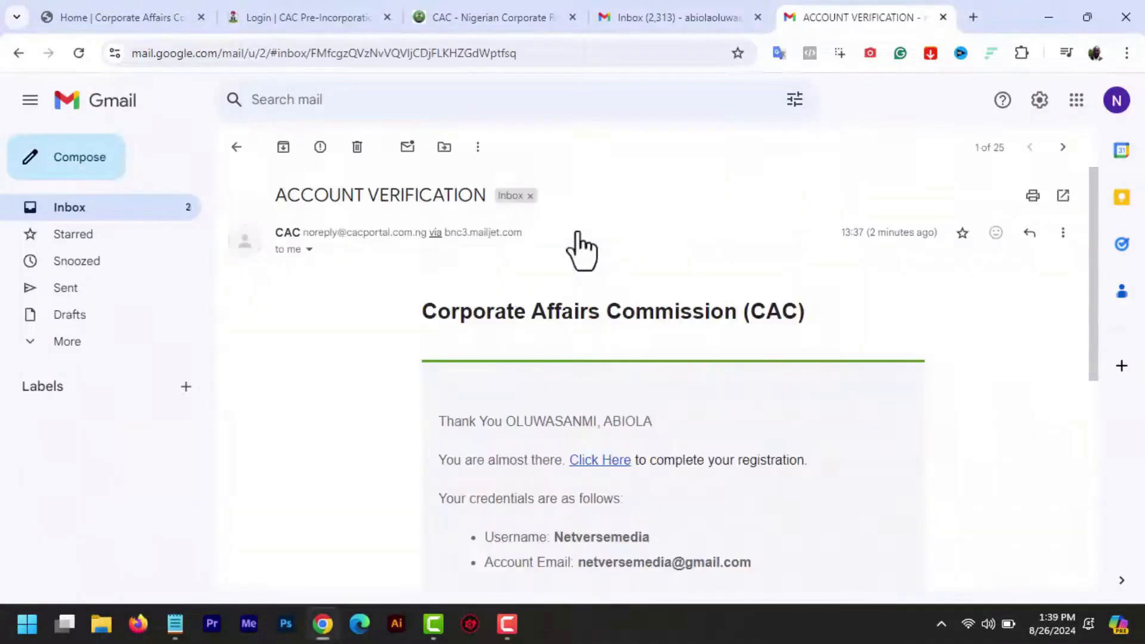
left_click(601, 462)
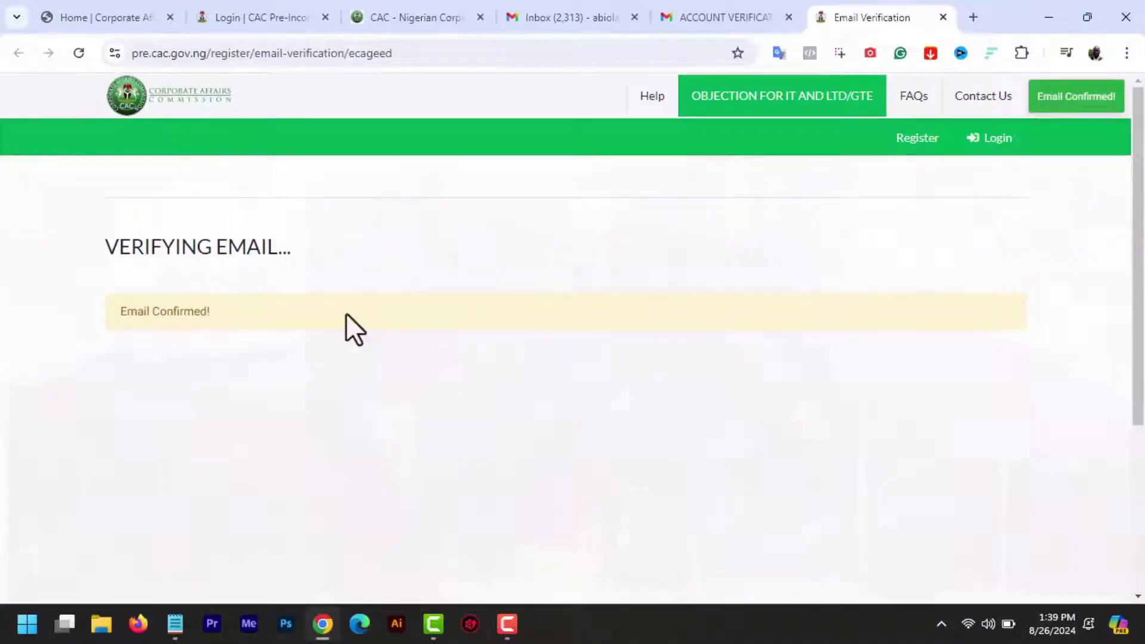
left_click(990, 138)
scroll(1139, 120, "down", 8)
left_click(438, 281)
left_click(350, 400)
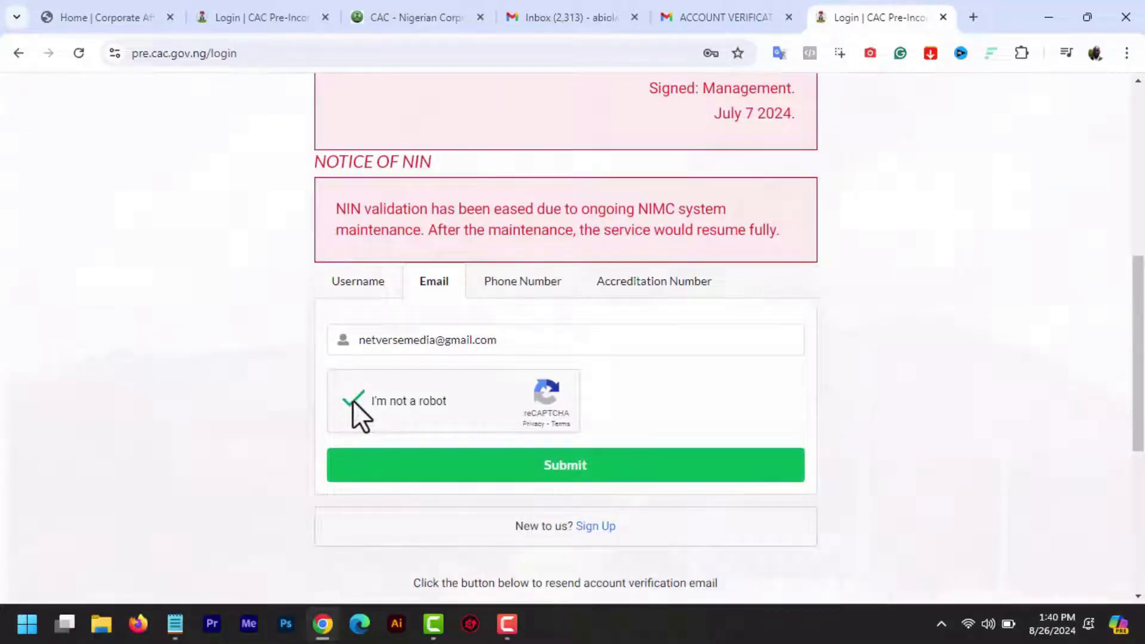
left_click(564, 468)
left_click(548, 471)
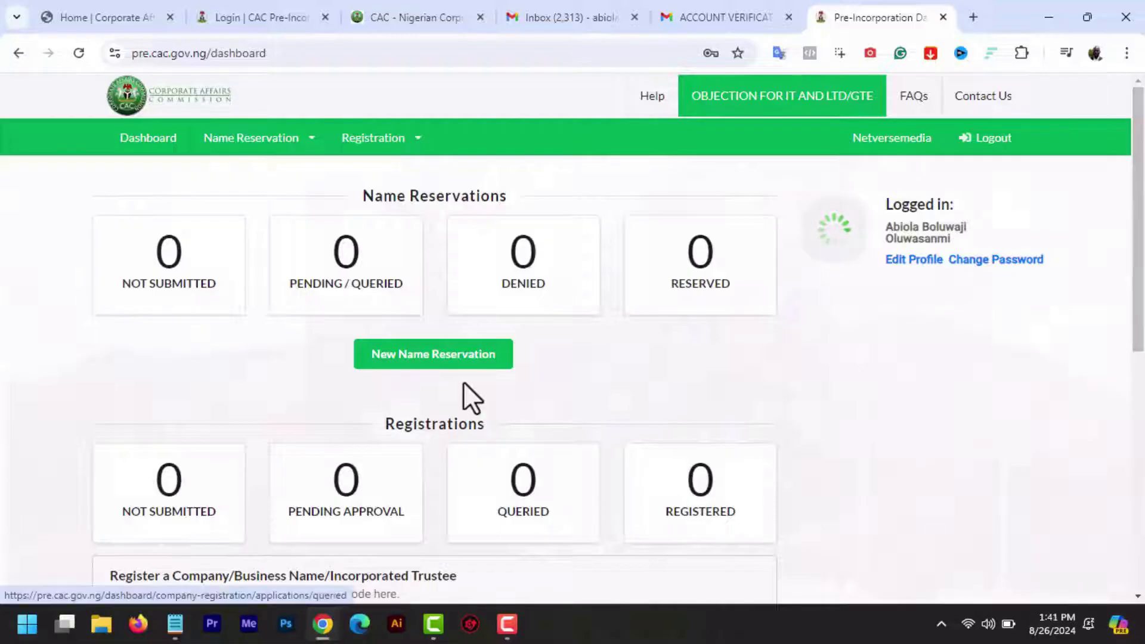
- Start a new name reservation classified as Business Name, Sole Proprietor
left_click(412, 360)
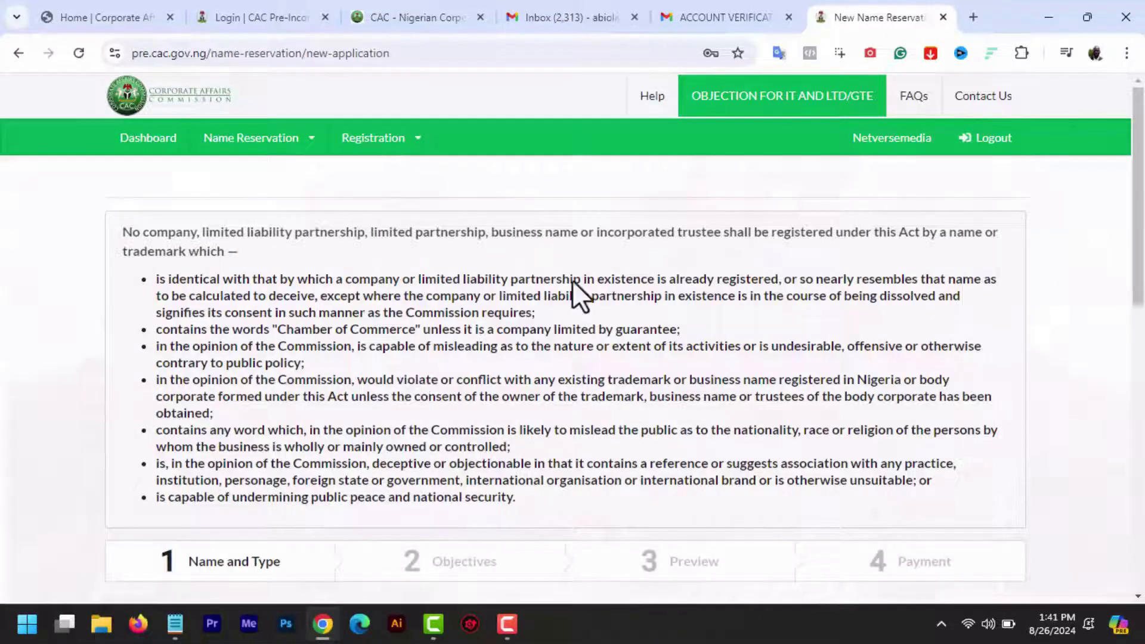
left_click_drag(1139, 184, 1142, 351)
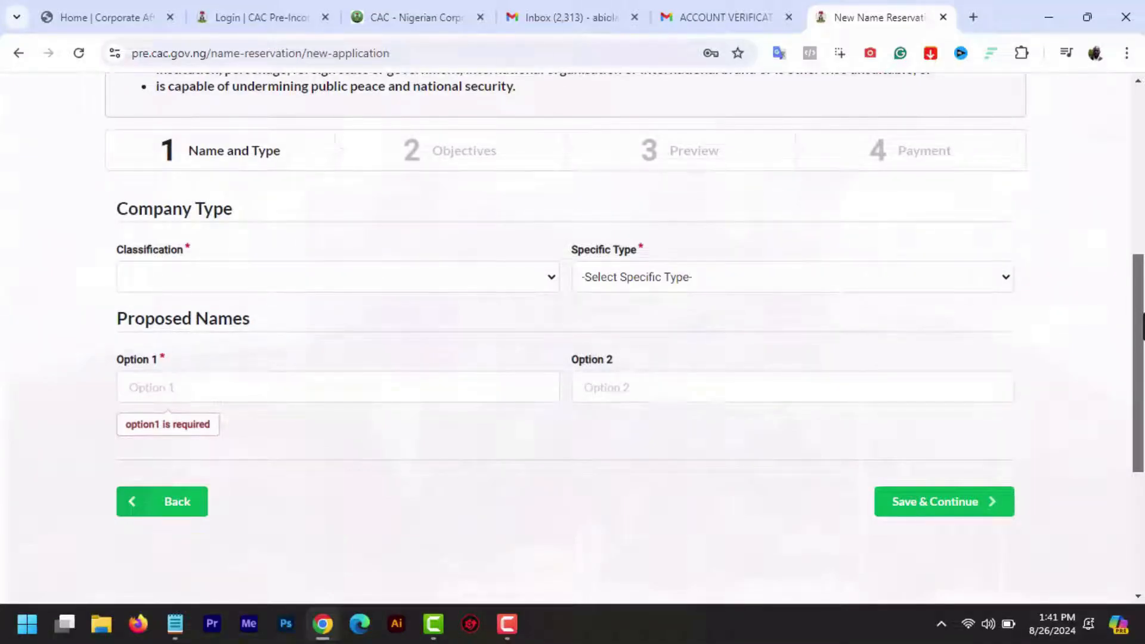
left_click_drag(1142, 327, 1142, 322)
left_click(556, 298)
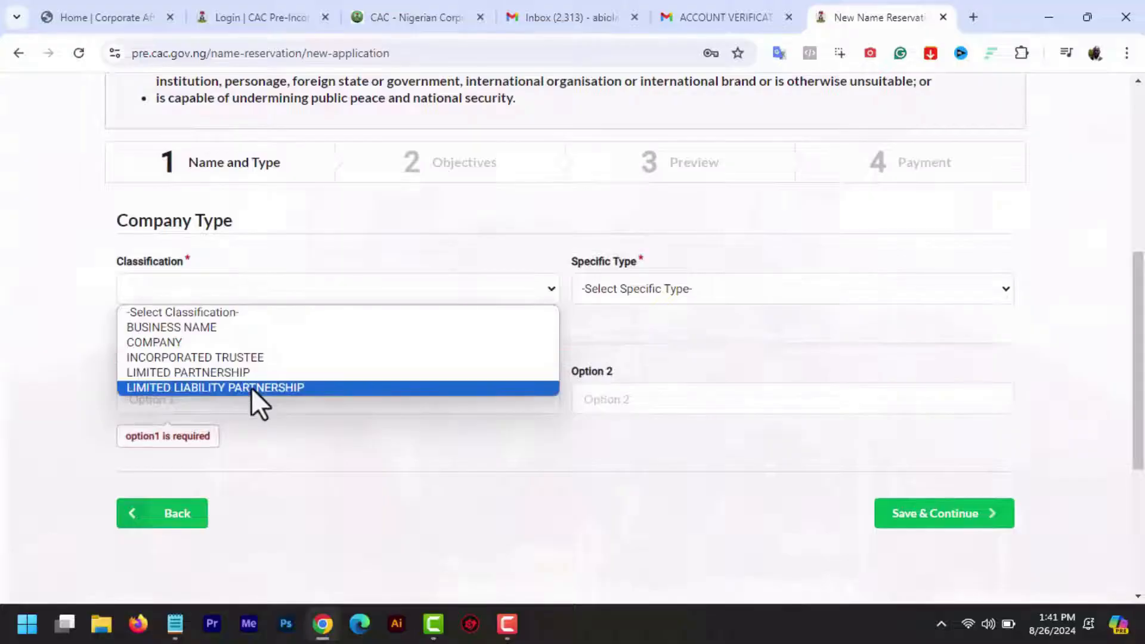
left_click(224, 329)
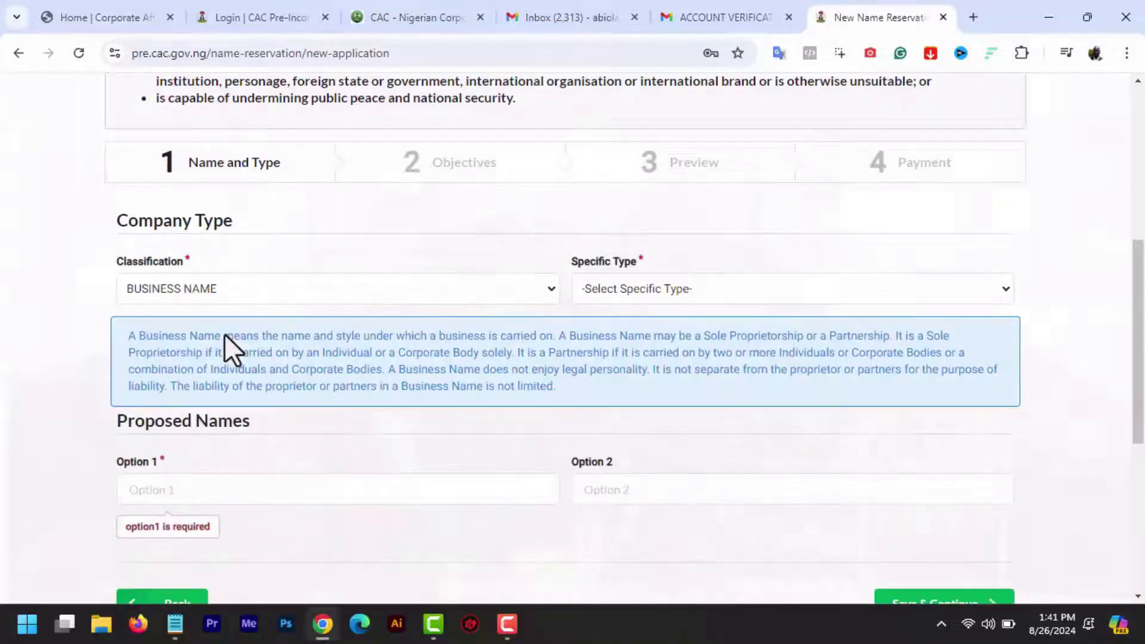
left_click(756, 295)
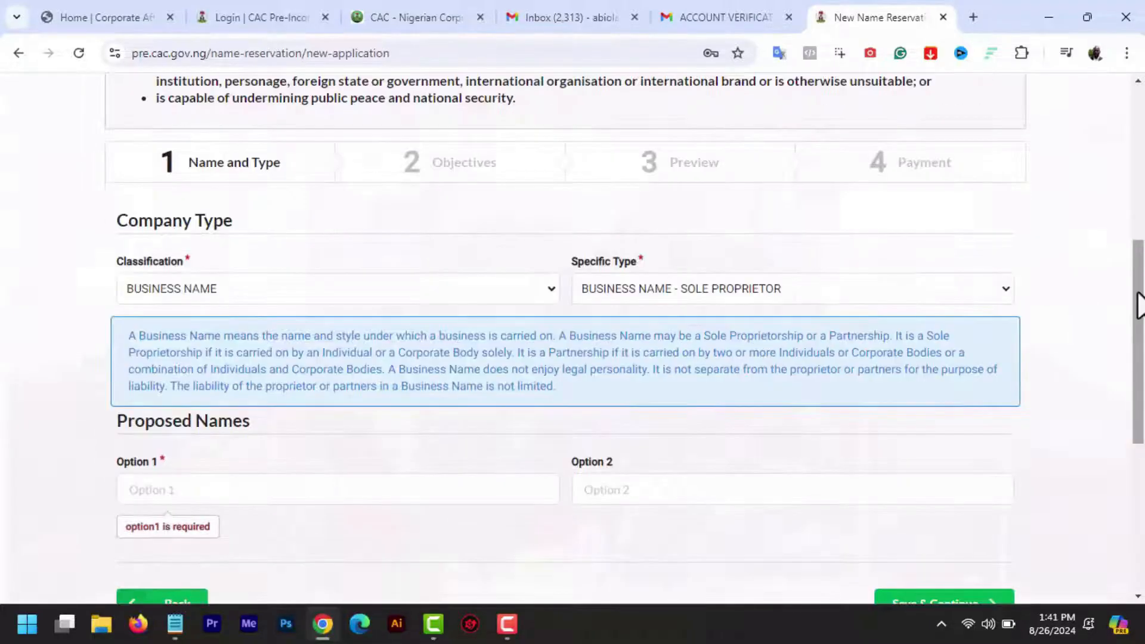
left_click_drag(1137, 302, 1141, 421)
- Propose 'Netverse Media' as option 1 and 'Netverse Media Services' as option 2
left_click(248, 213)
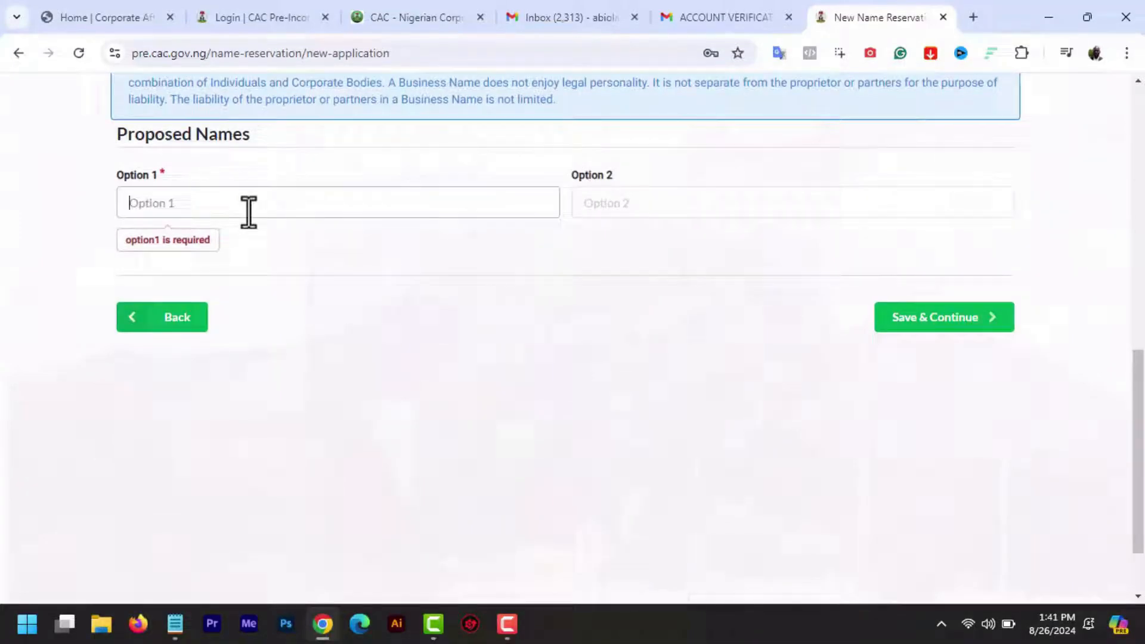
type("Netverse Media")
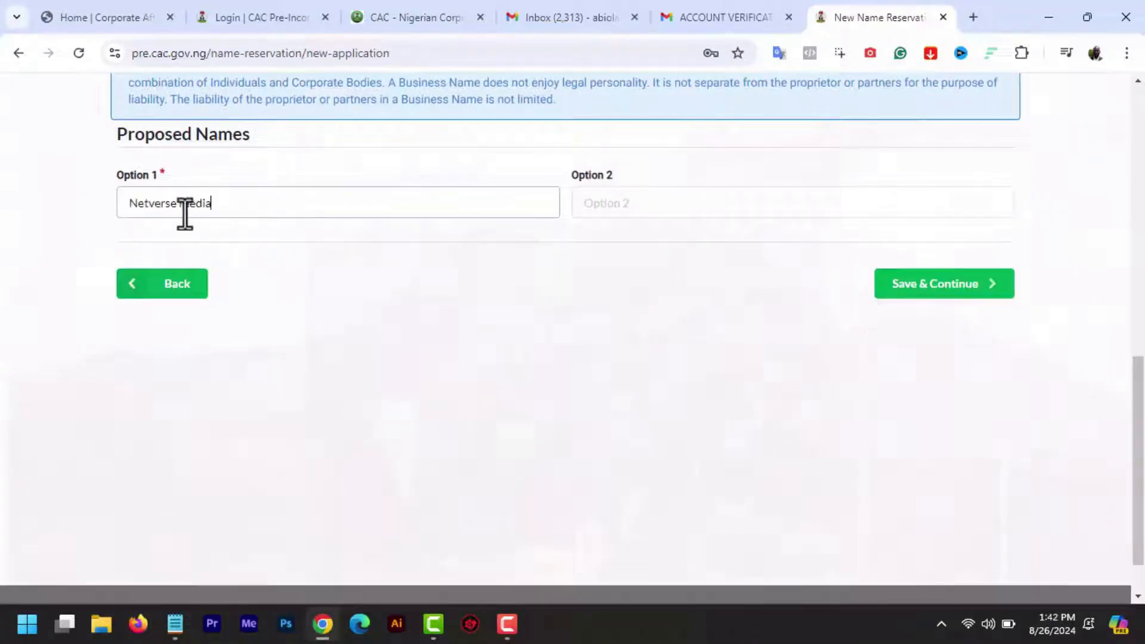
left_click(606, 215)
type("Netverse Media ")
type("Services")
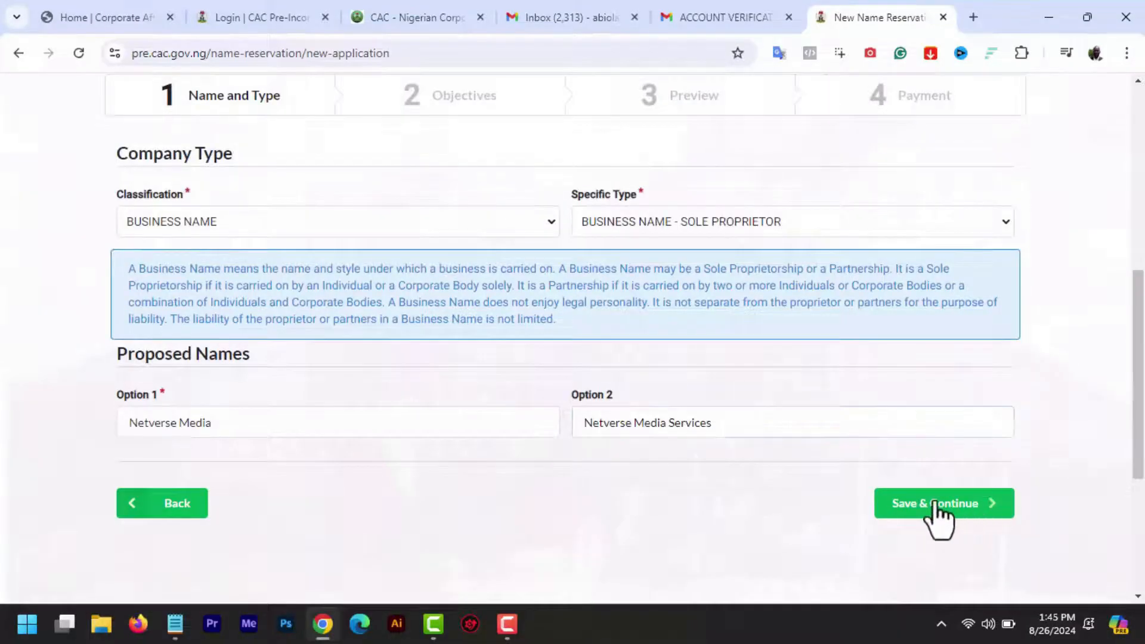
- Save the proposed names and set the search reason to NEW INCORPORATION / REGISTRATION
left_click(933, 510)
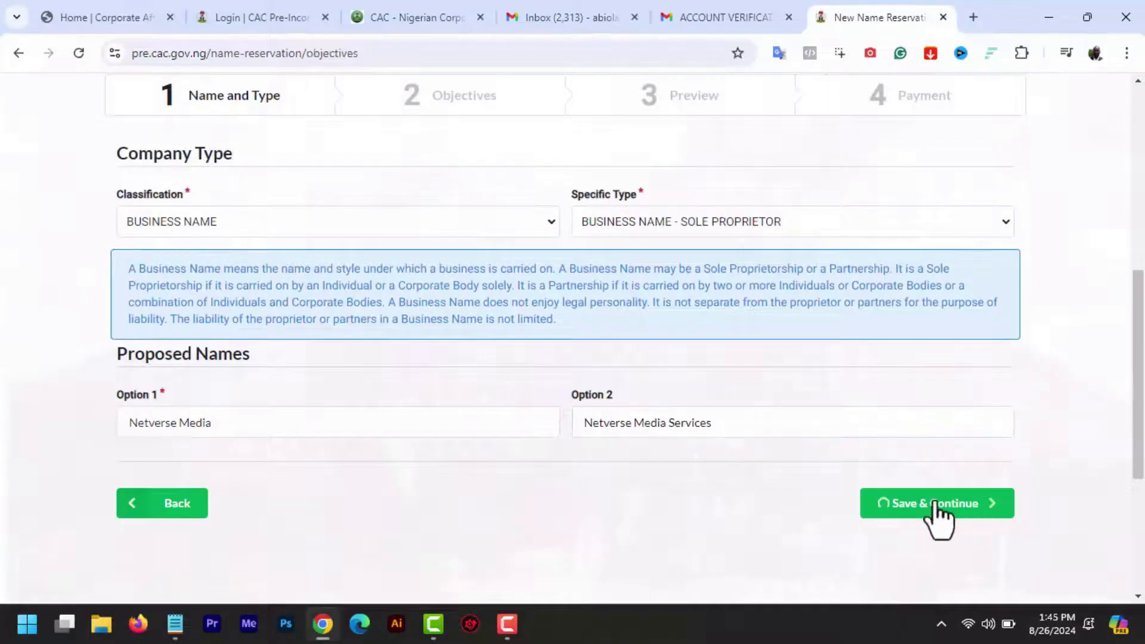
left_click_drag(1139, 238, 934, 496)
left_click_drag(1143, 231, 1140, 383)
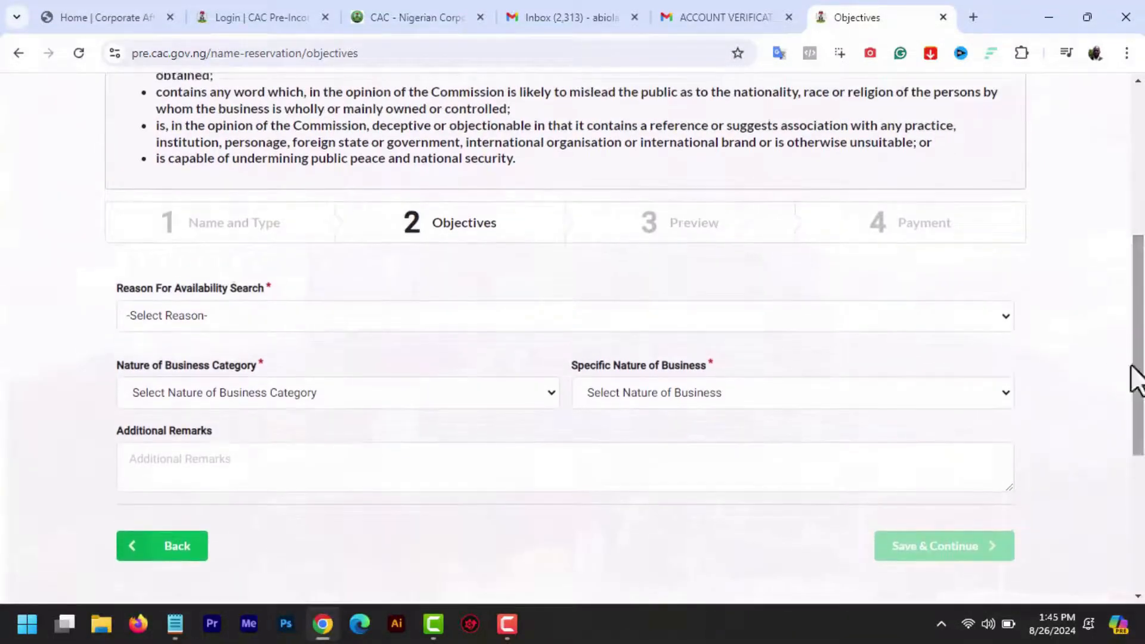
left_click(581, 322)
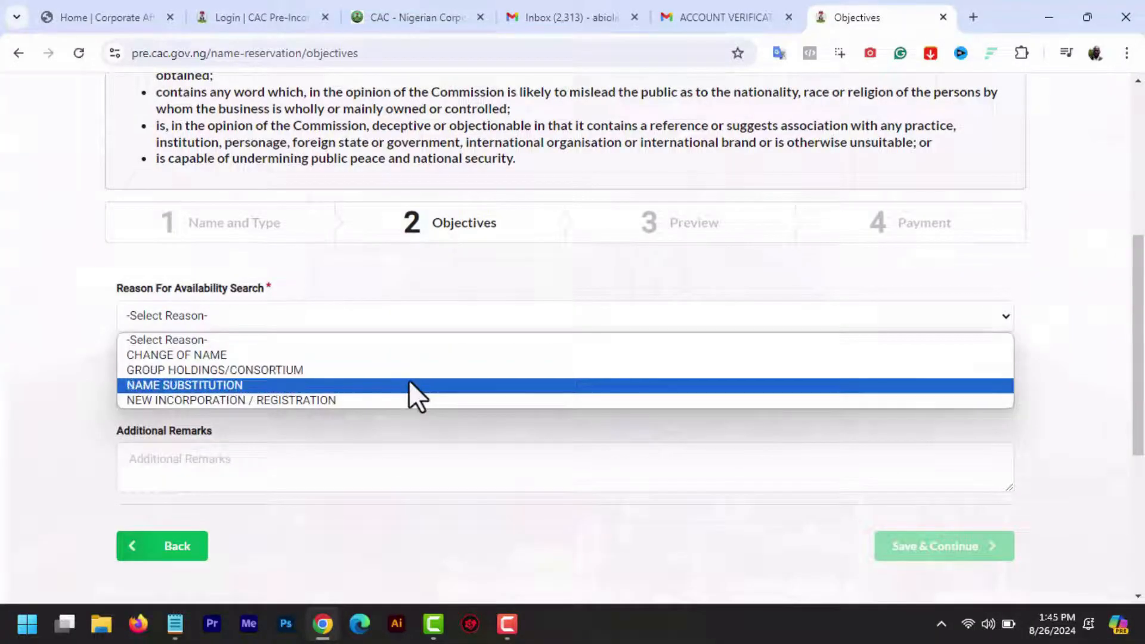
left_click(396, 398)
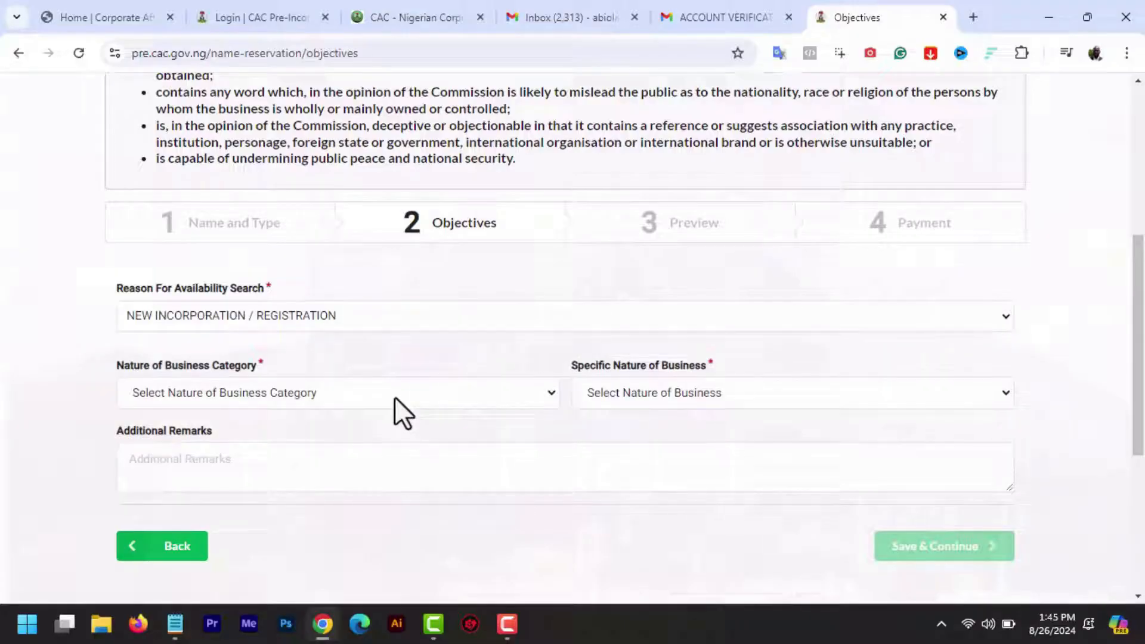
- Set the business category to INFORMATION AND COMMUNICATION, nature INFORMATION SERVICE ACTIVITIES, and save
left_click(365, 416)
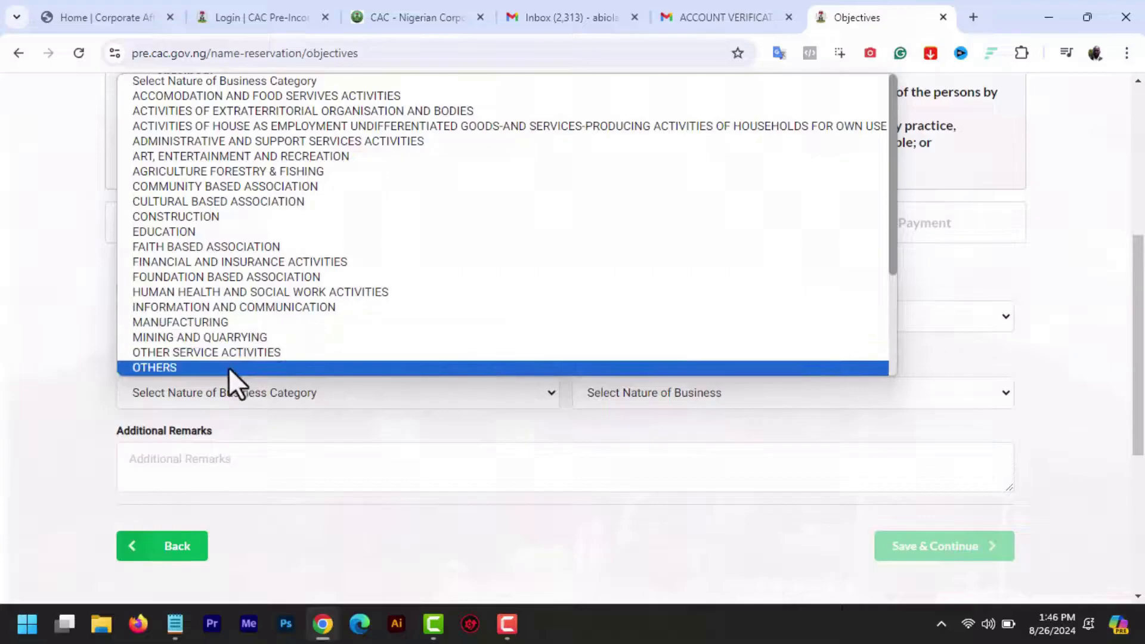
left_click(200, 308)
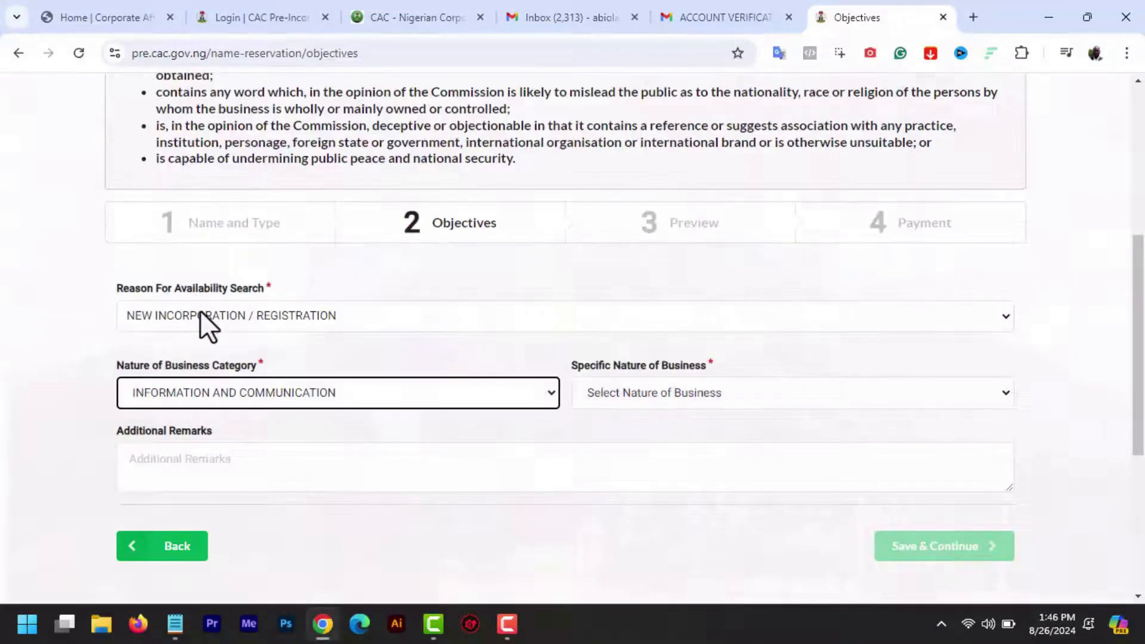
left_click(708, 388)
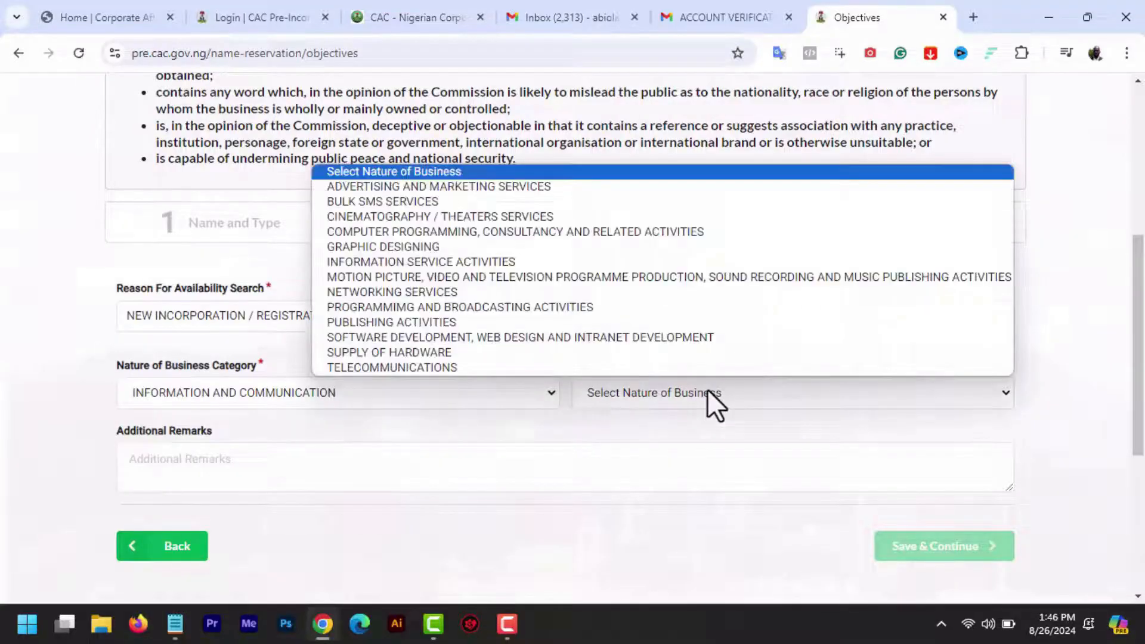
left_click(463, 263)
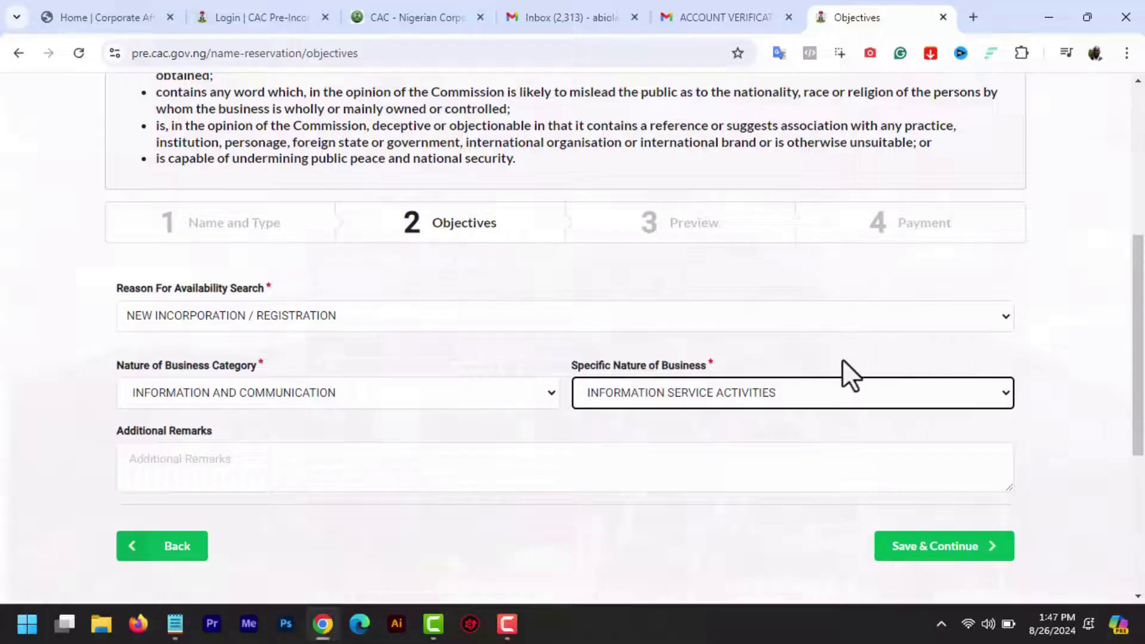
left_click_drag(1140, 402, 1142, 486)
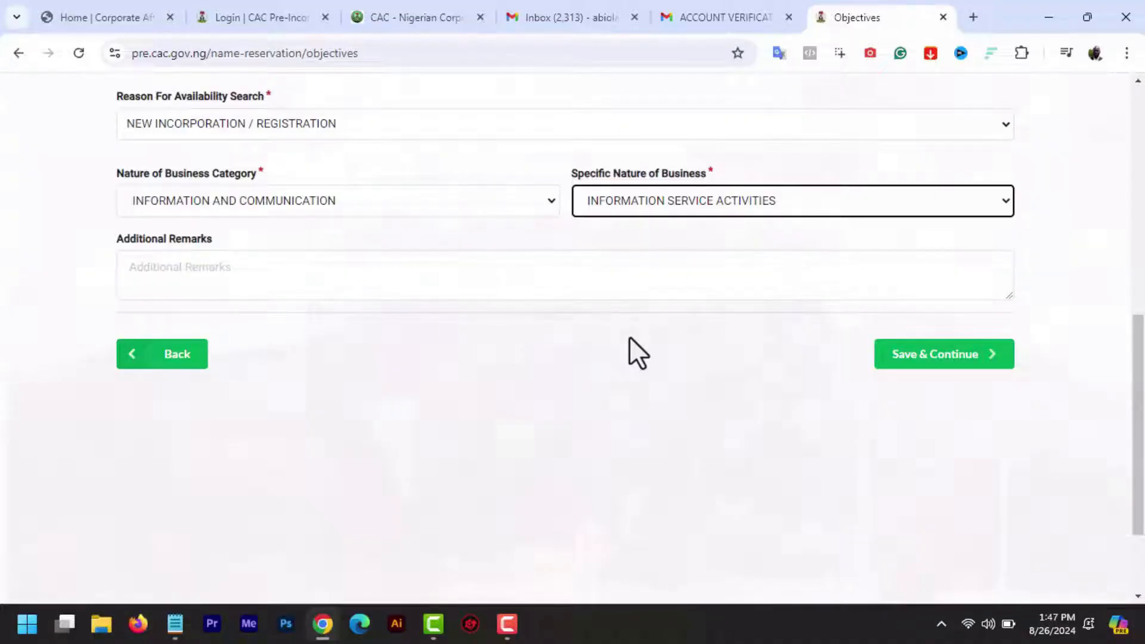
left_click(922, 358)
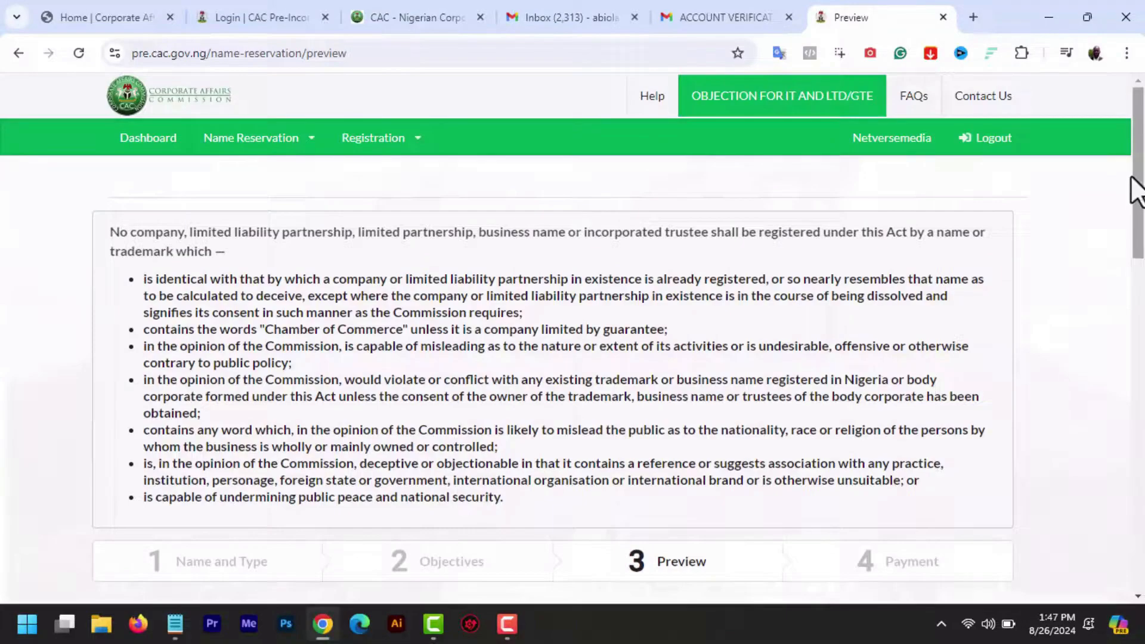
- Review the reservation preview and proceed to the ₦500.00 name-reservation payment with its Remita RRR
left_click_drag(1140, 132, 1142, 280)
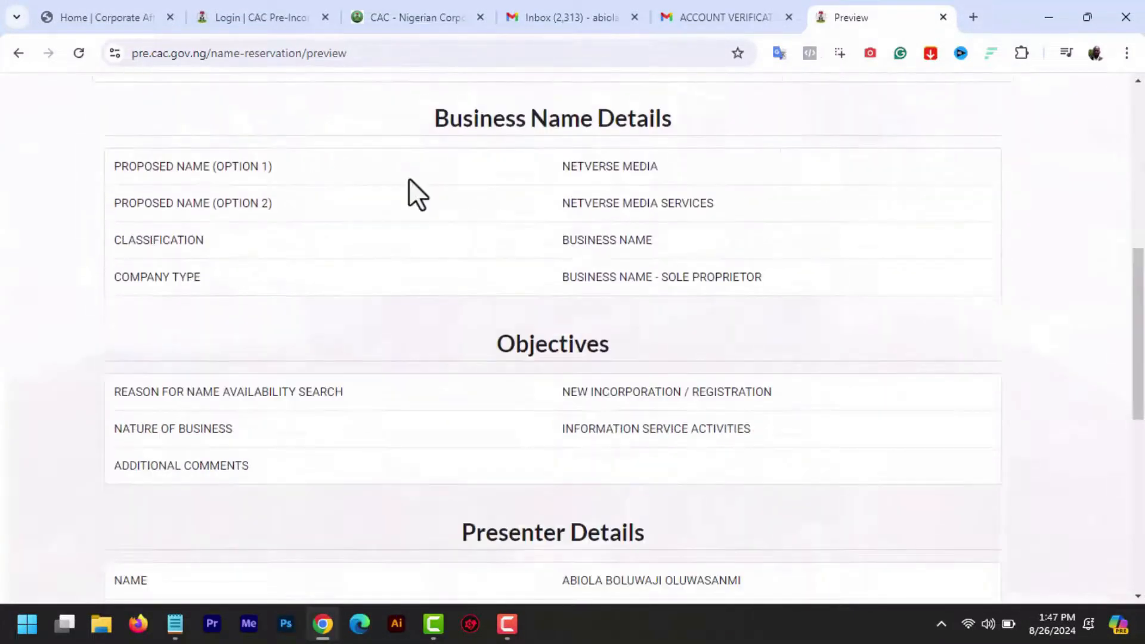
scroll(452, 340, "down", 5)
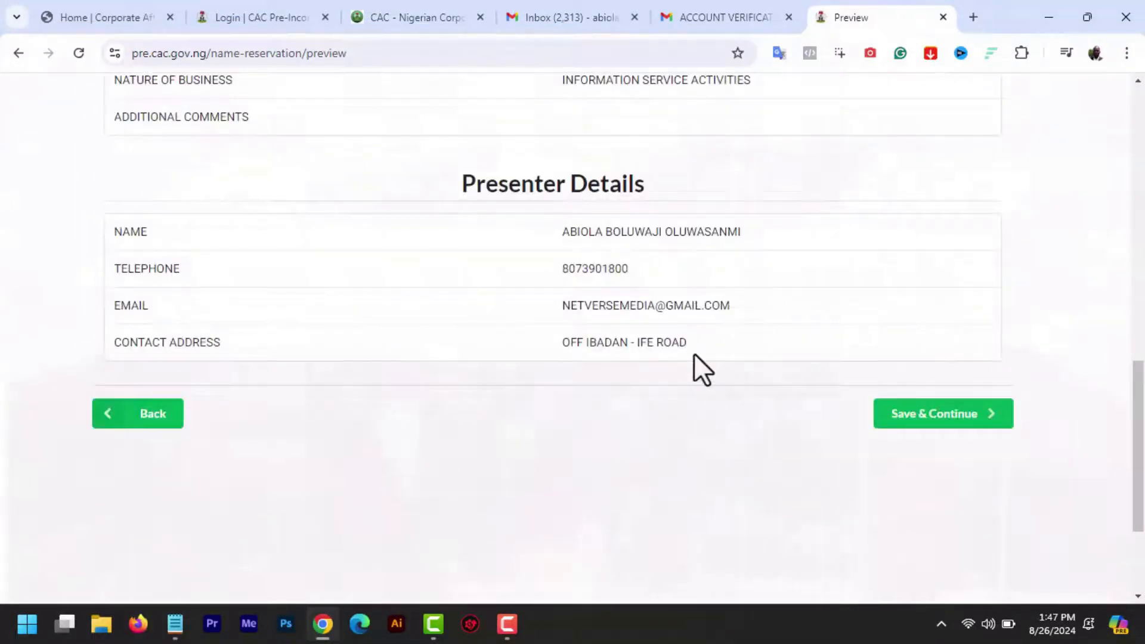
left_click(907, 416)
scroll(1143, 454, "down", 5)
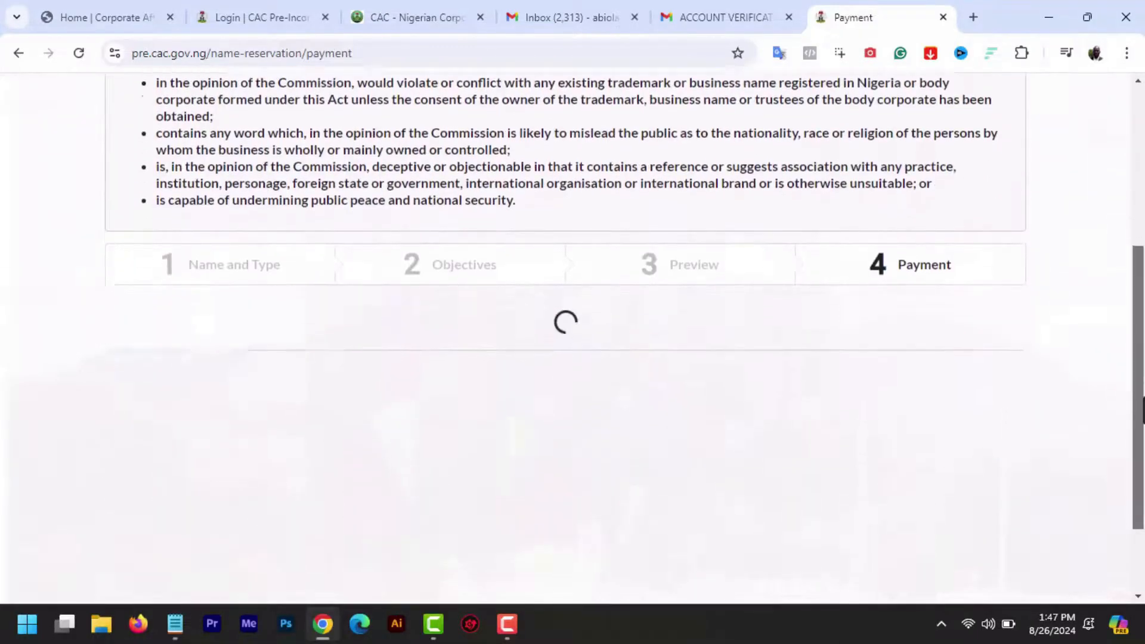
scroll(585, 179, "down", 3)
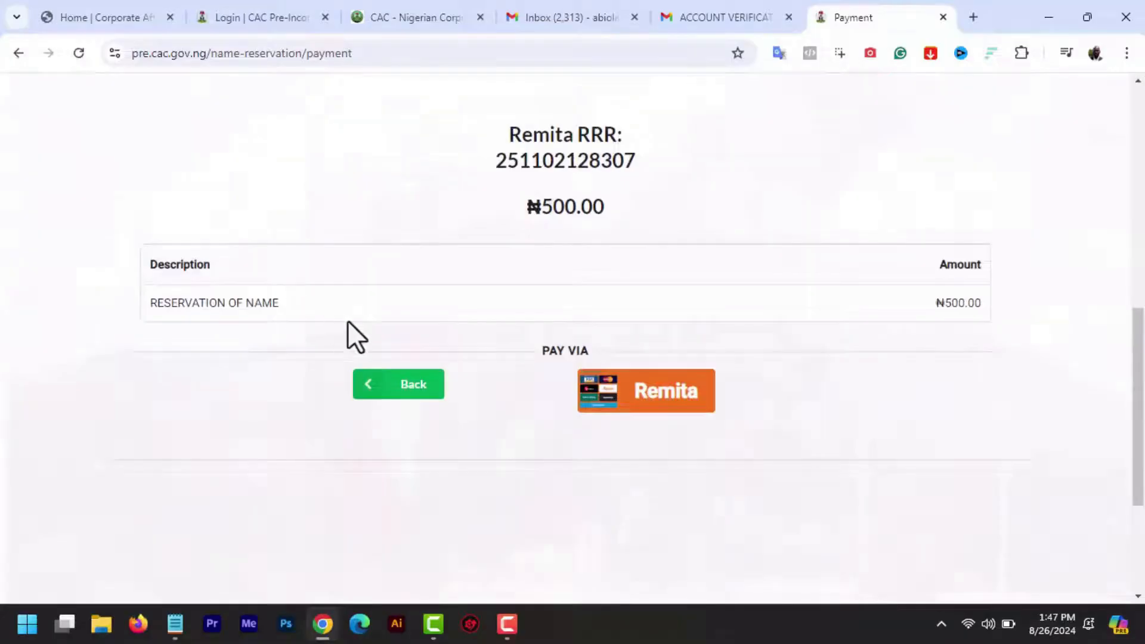
- Open the ₦500.00 fee payment and review the available payment methods
left_click(656, 394)
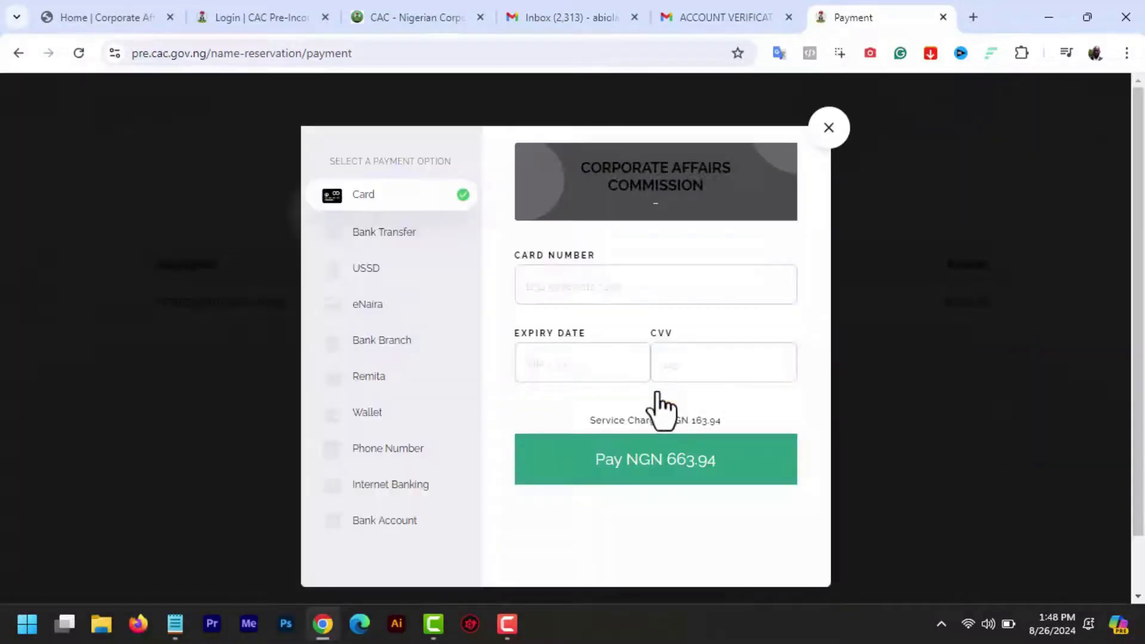
left_click(409, 234)
left_click(409, 270)
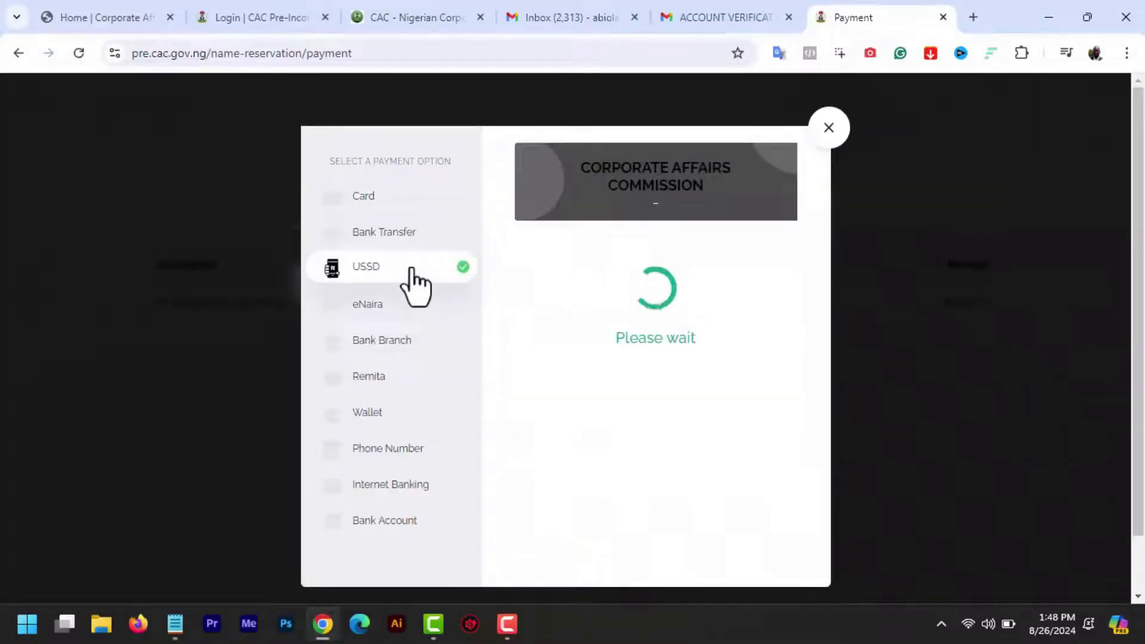
left_click(417, 304)
left_click(420, 340)
left_click(423, 376)
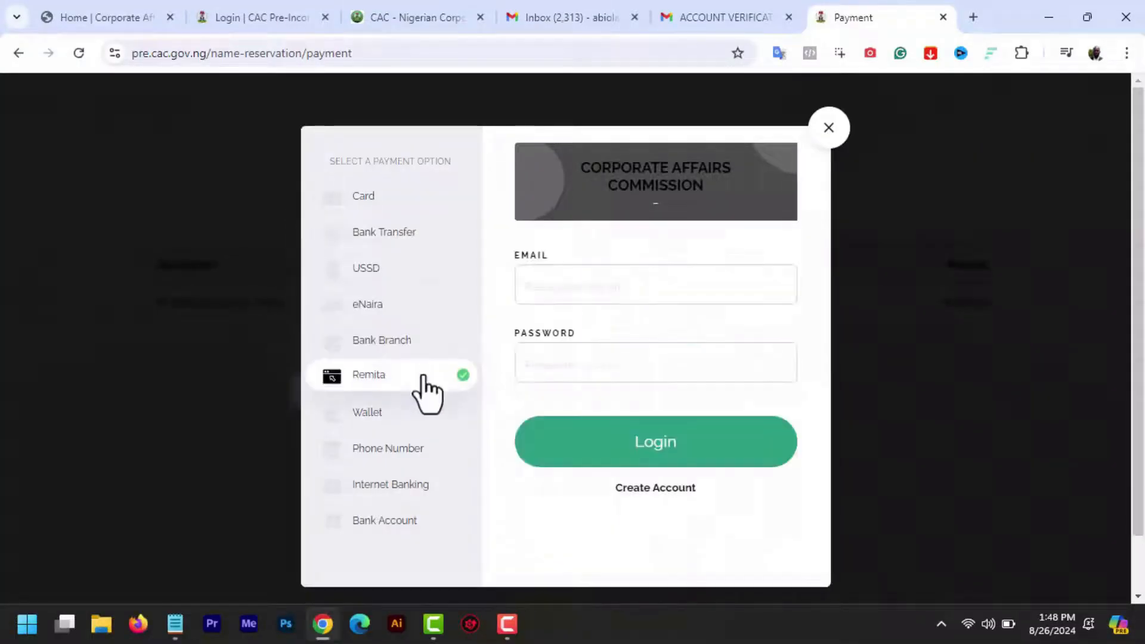
left_click(420, 412)
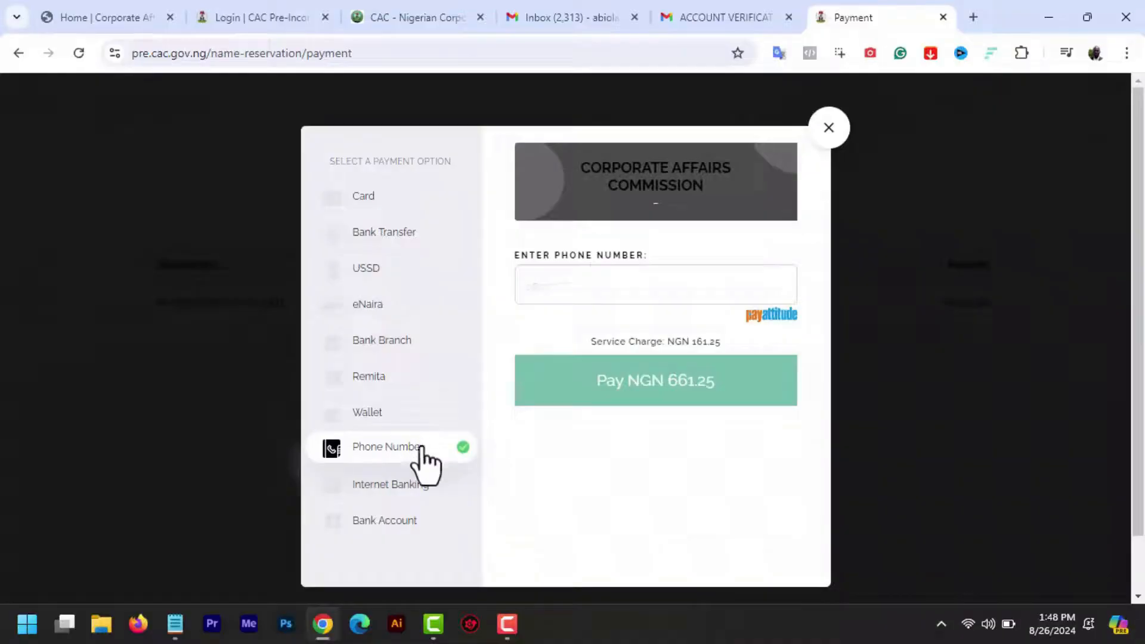
left_click(424, 487)
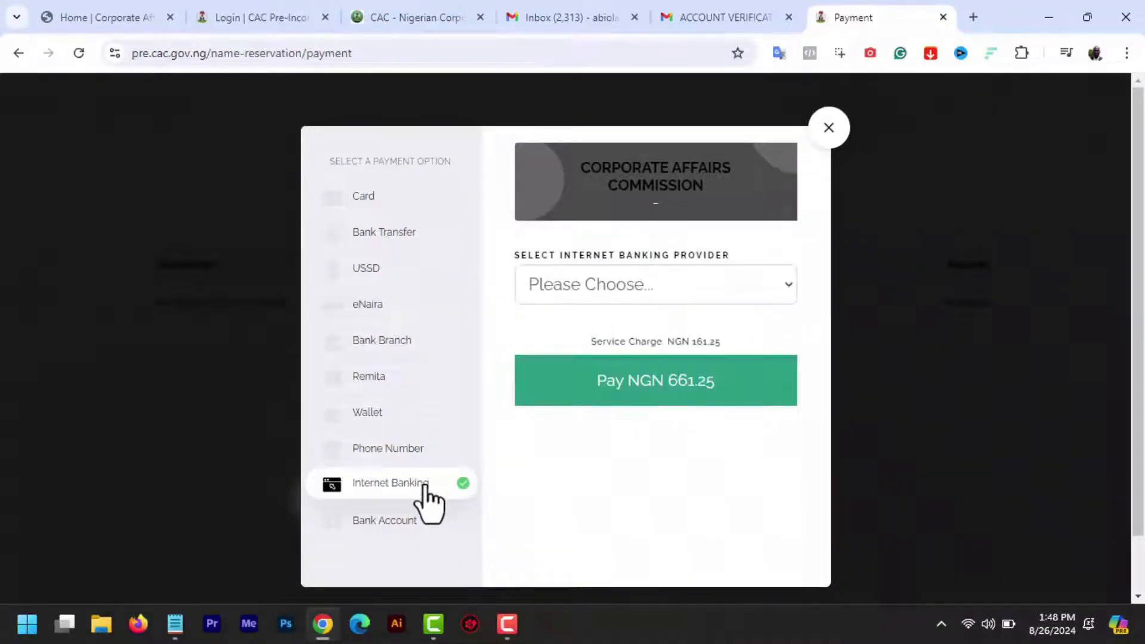
- Pay NGN 663.94 by card and confirm with the one-time password
left_click(365, 197)
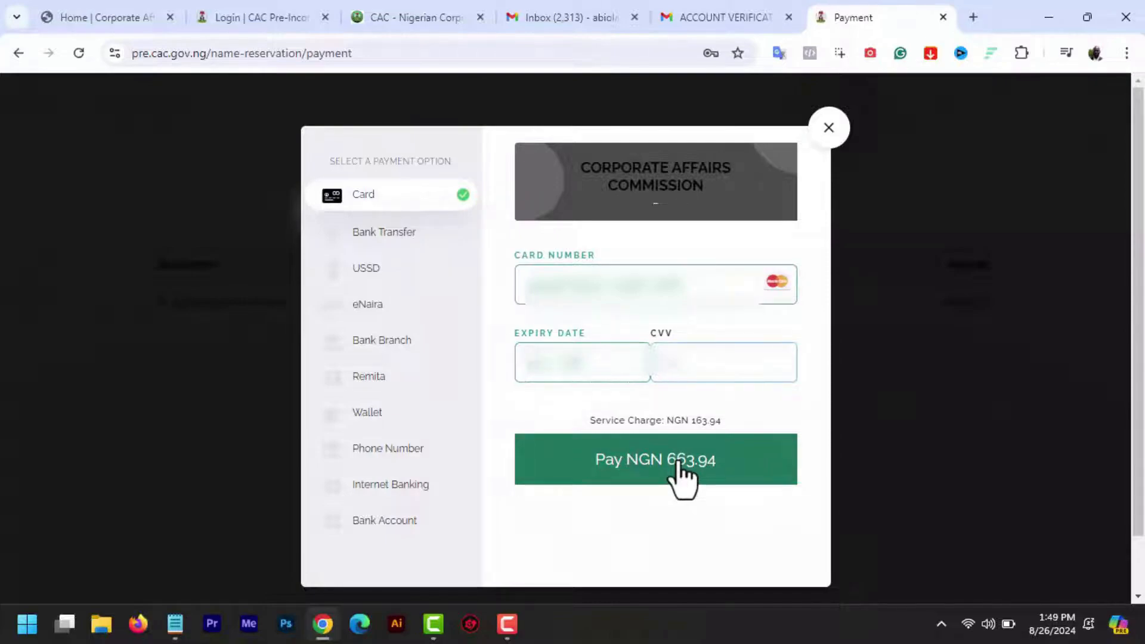
left_click(681, 475)
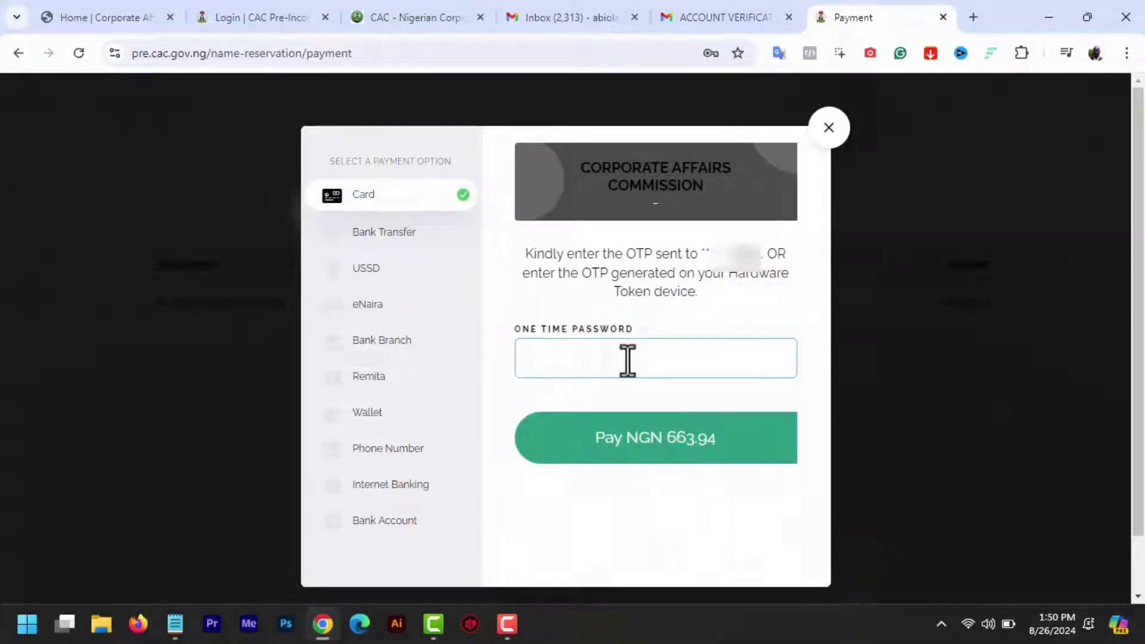
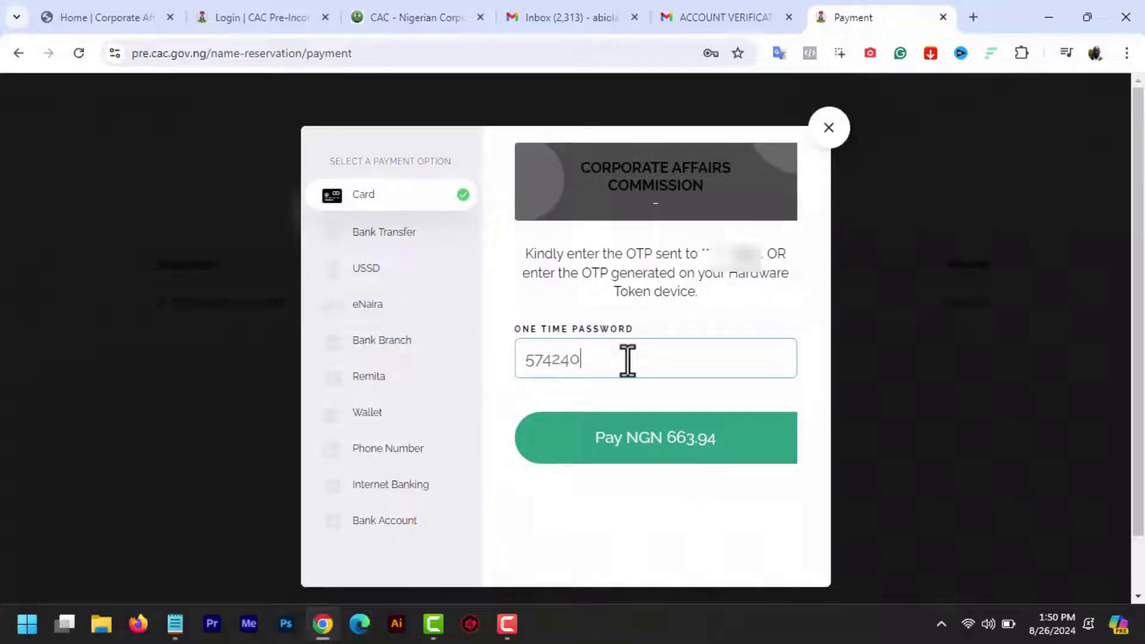
left_click(652, 452)
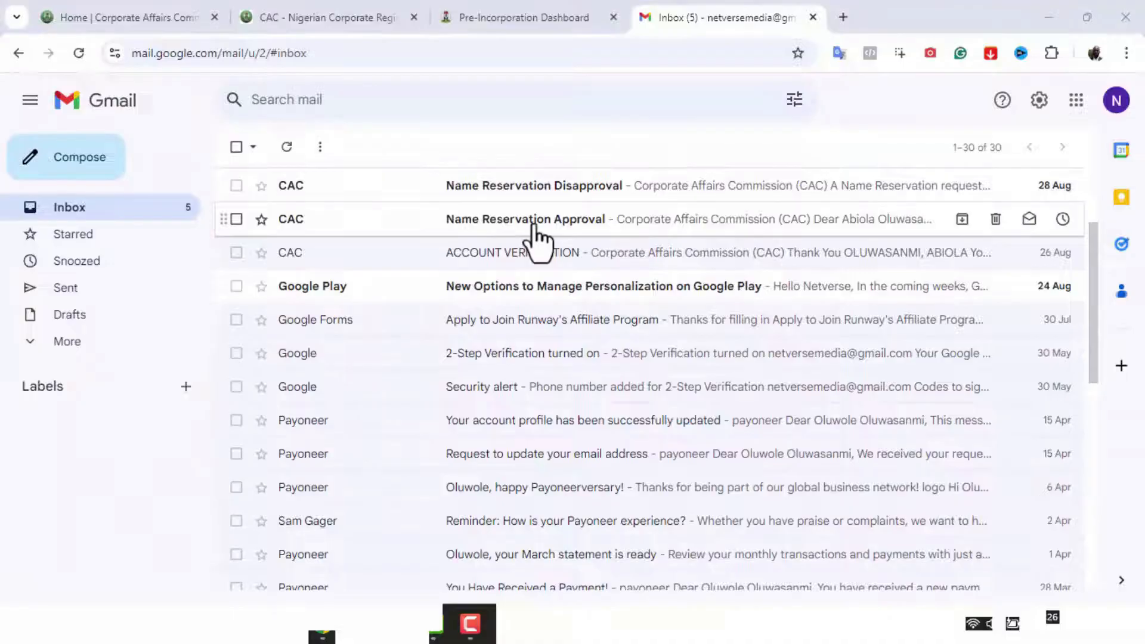
- Read the NETVERSE MEDIA SERVICES Name Reservation Approval email, then open the Disapproval email
left_click(533, 226)
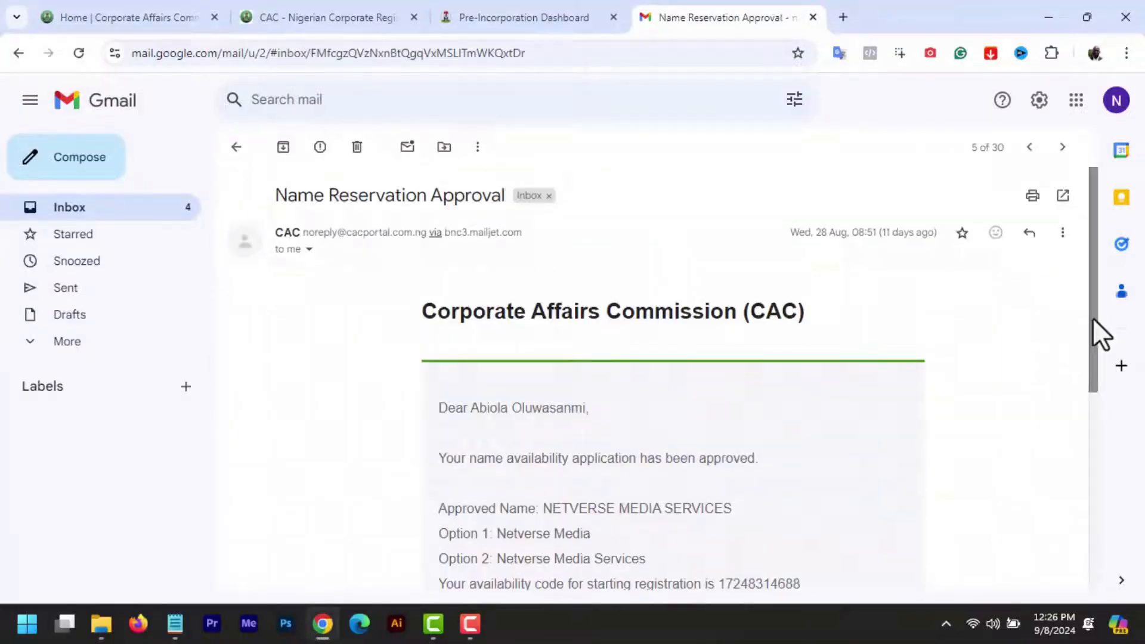
left_click_drag(1093, 301, 1094, 353)
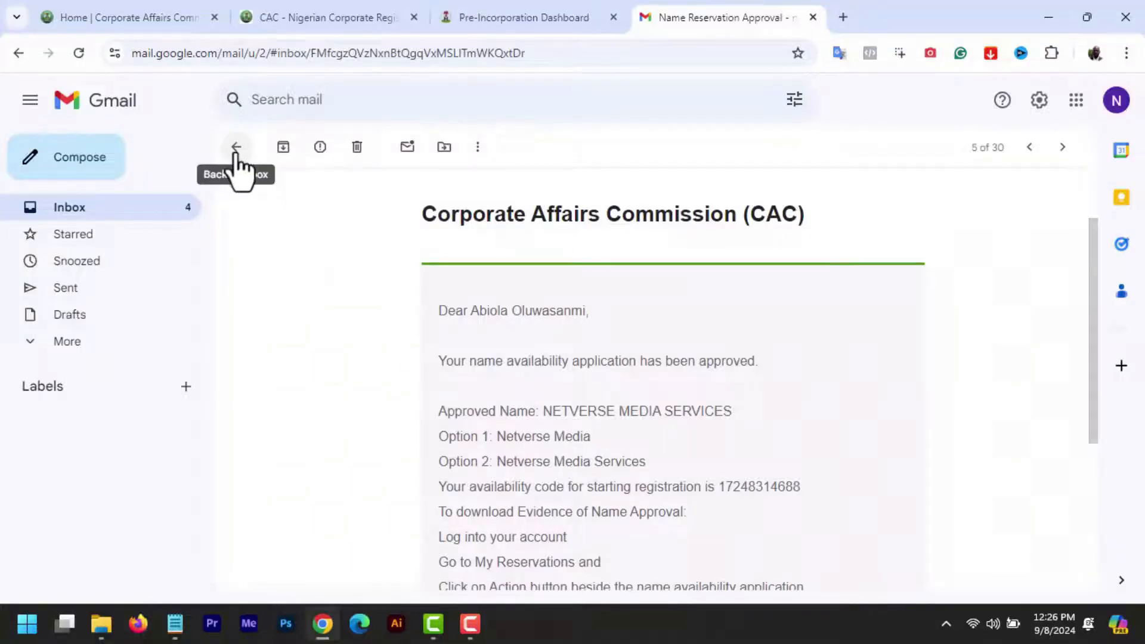
left_click(236, 149)
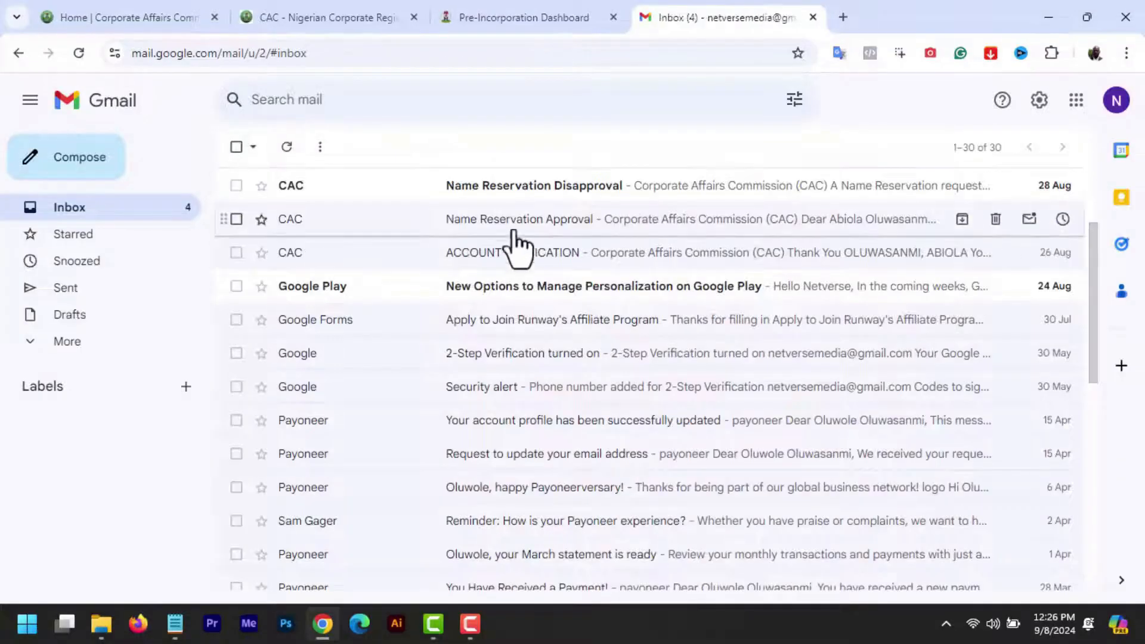
left_click(550, 186)
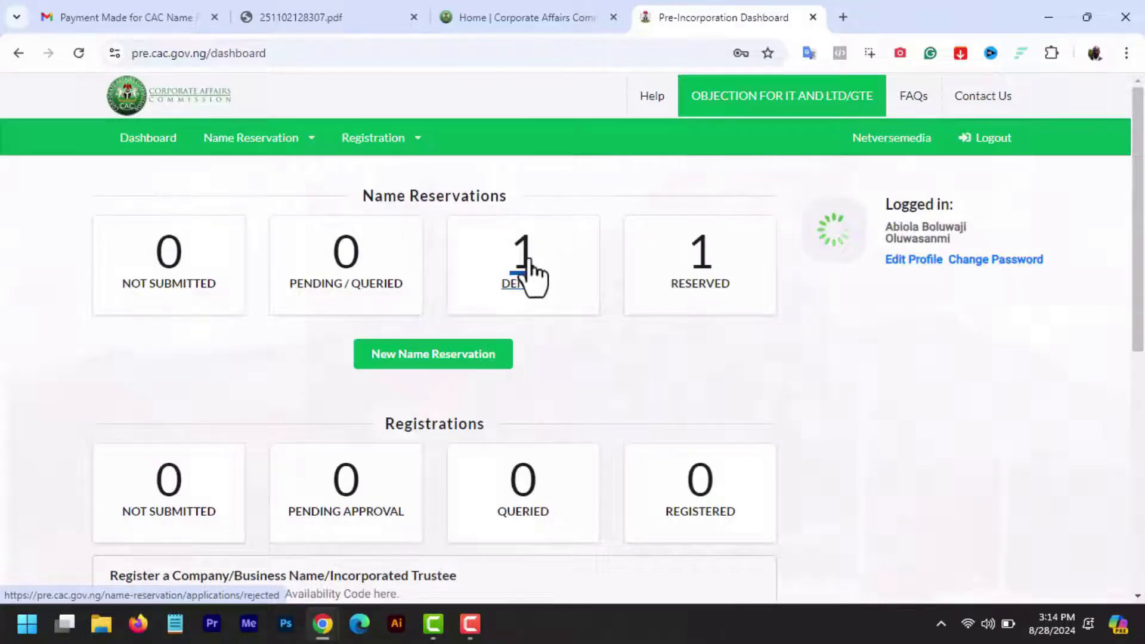
- Review the approval note for NETVERSE MEDIA SERVICES, reserved until OCT 27, 2024, and start its registration
left_click(698, 271)
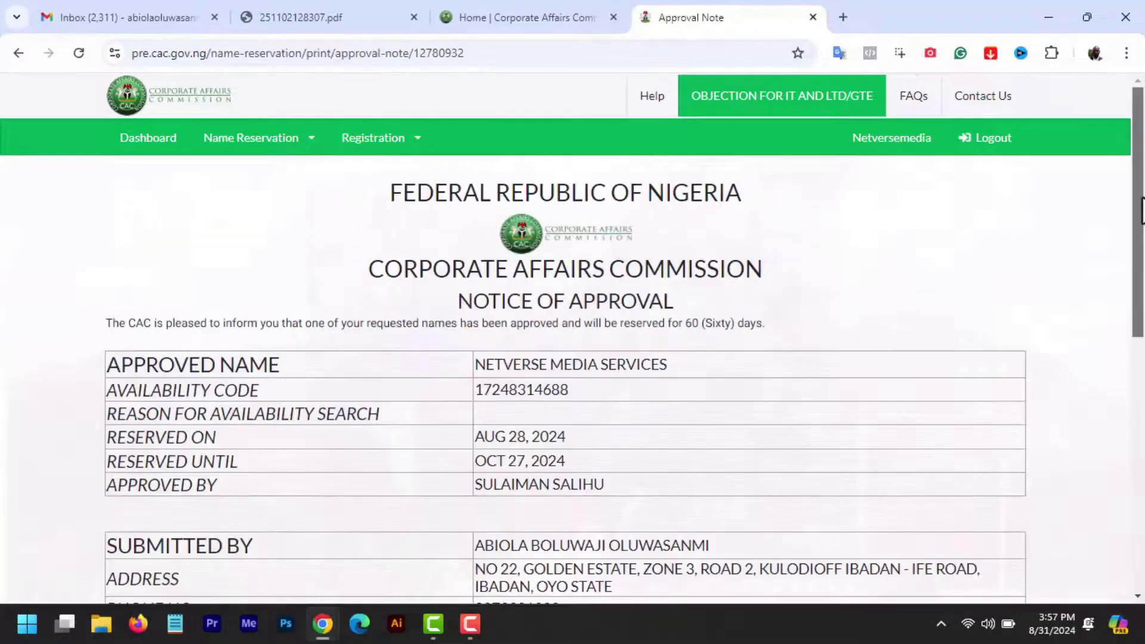
scroll(565, 338, "down", 3)
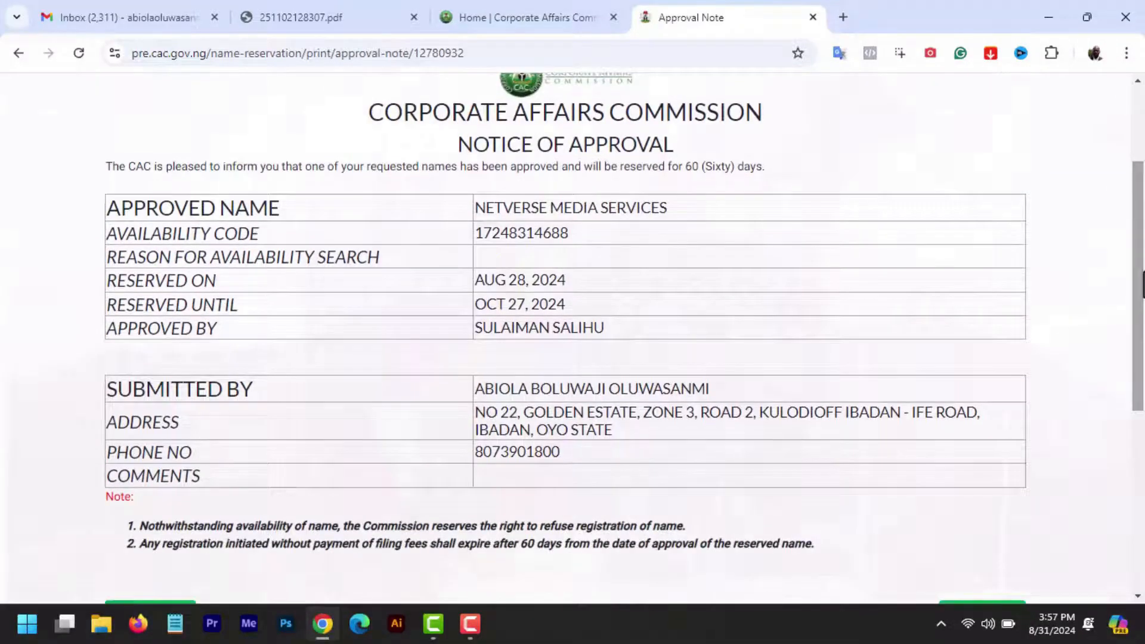
scroll(760, 226, "down", 1)
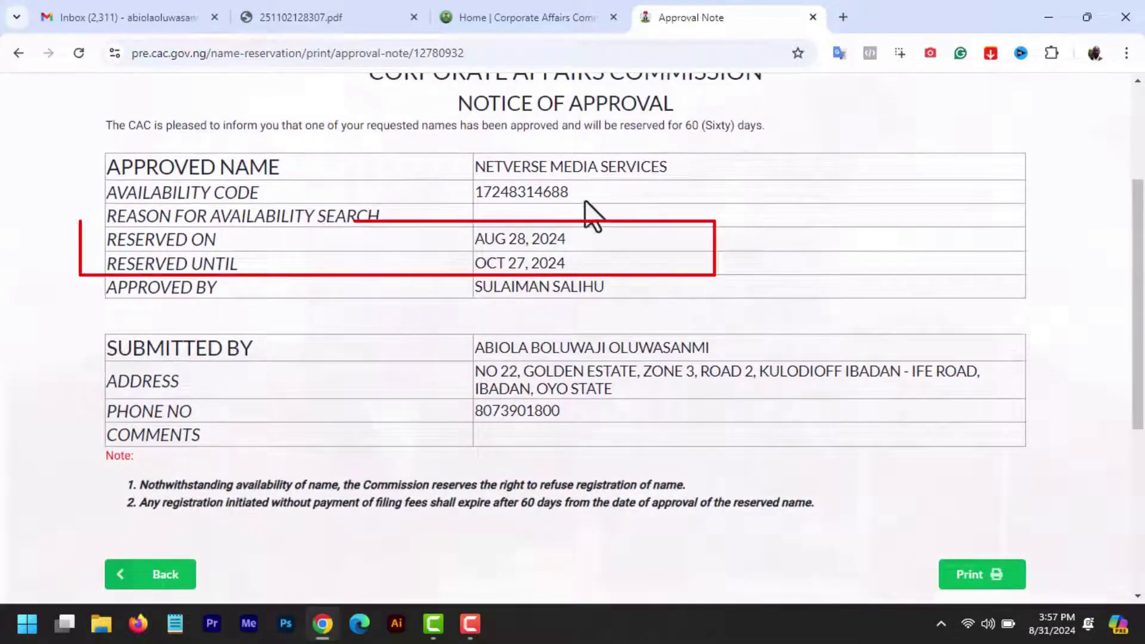
left_click_drag(567, 194, 478, 196)
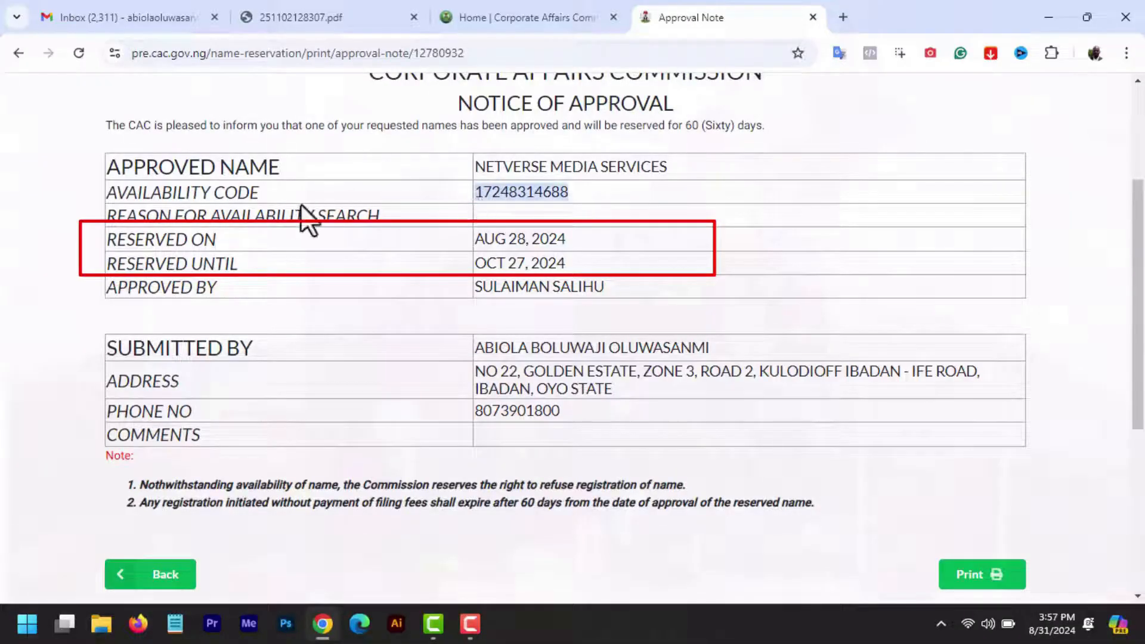
left_click(275, 546)
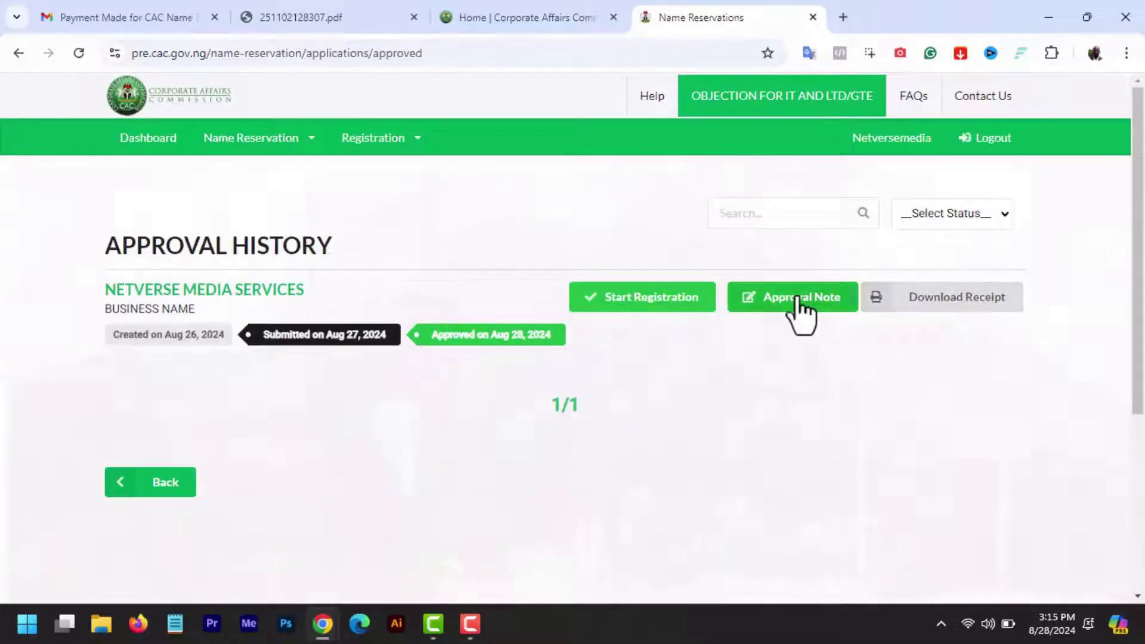
left_click(616, 320)
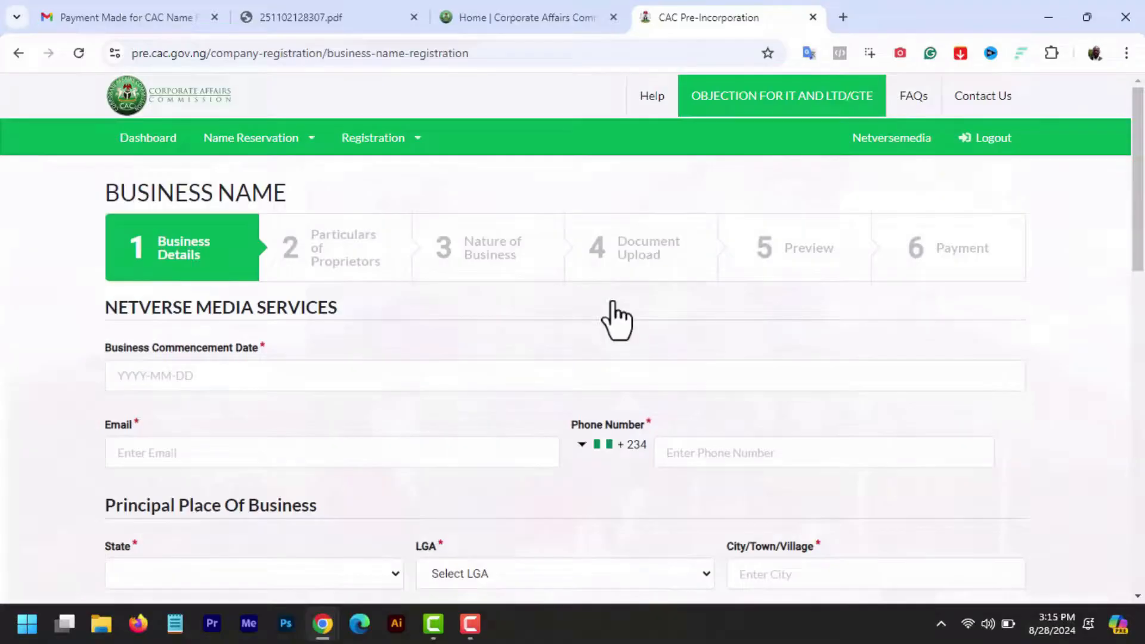
- Set the commencement date to 2024-08-28 and enter the business e-mail address
left_click_drag(1139, 222, 1138, 238)
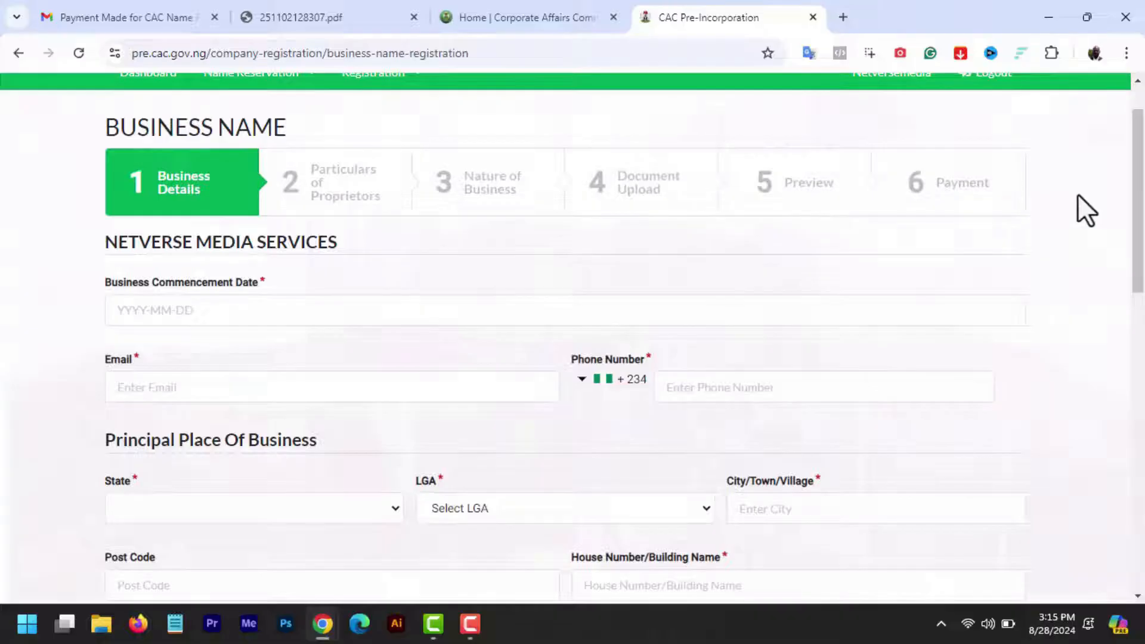
scroll(1142, 189, "up", 1)
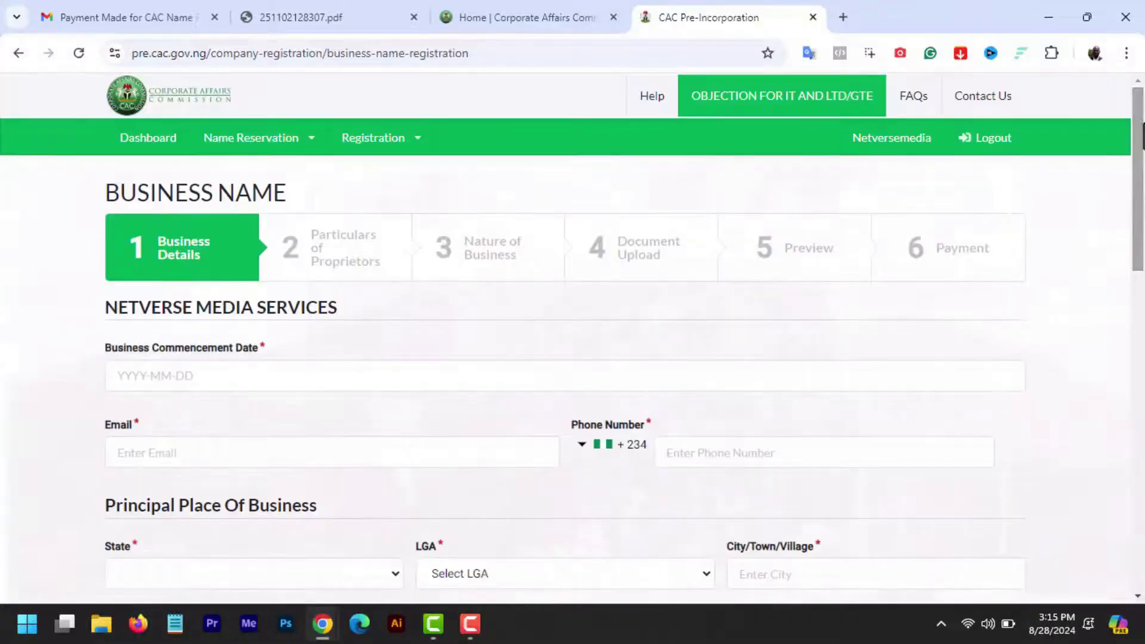
scroll(1141, 194, "down", 3)
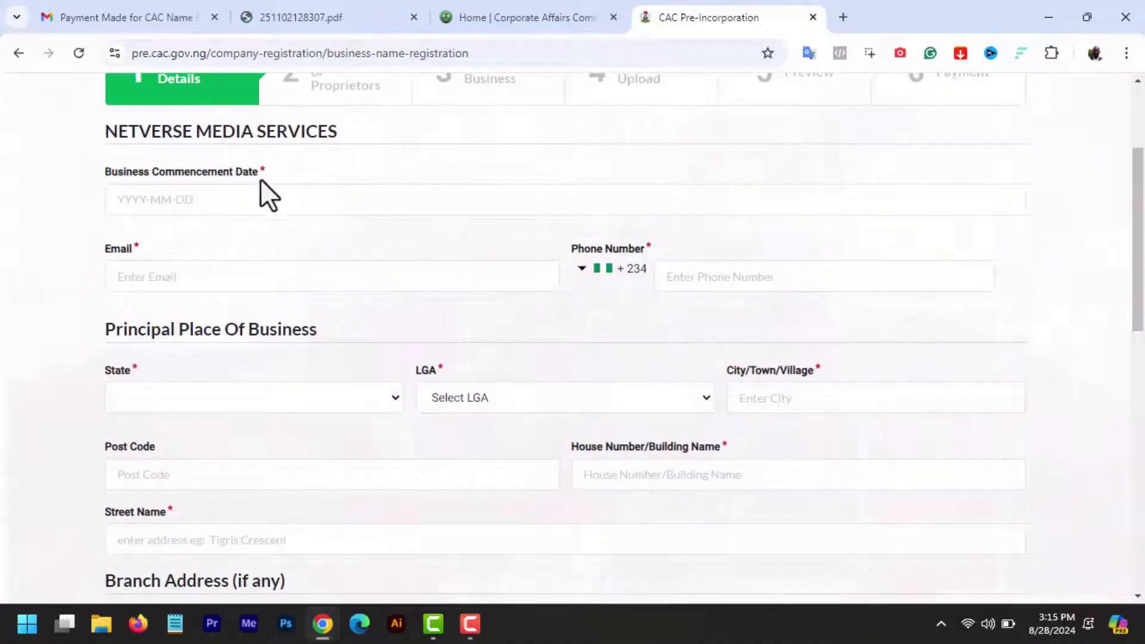
left_click(196, 201)
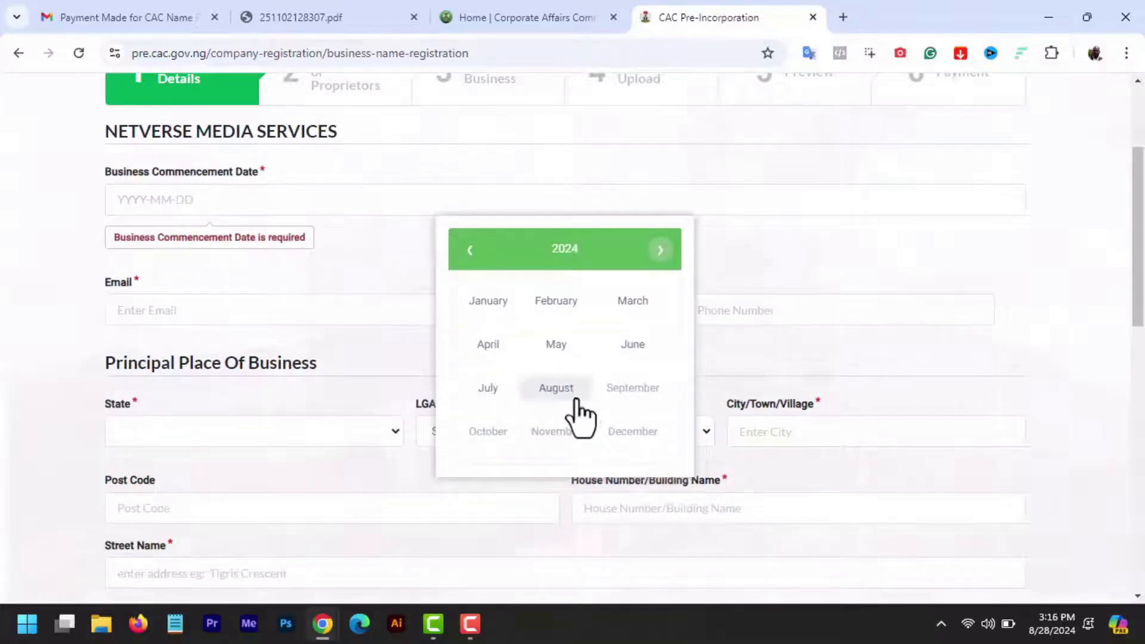
left_click(570, 393)
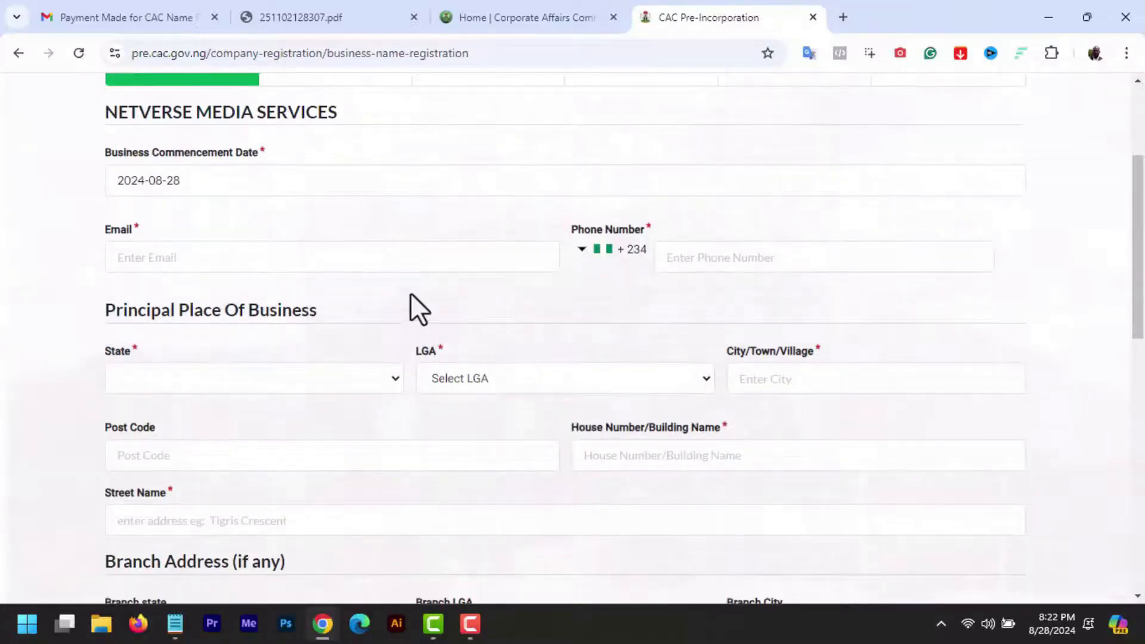
left_click(166, 258)
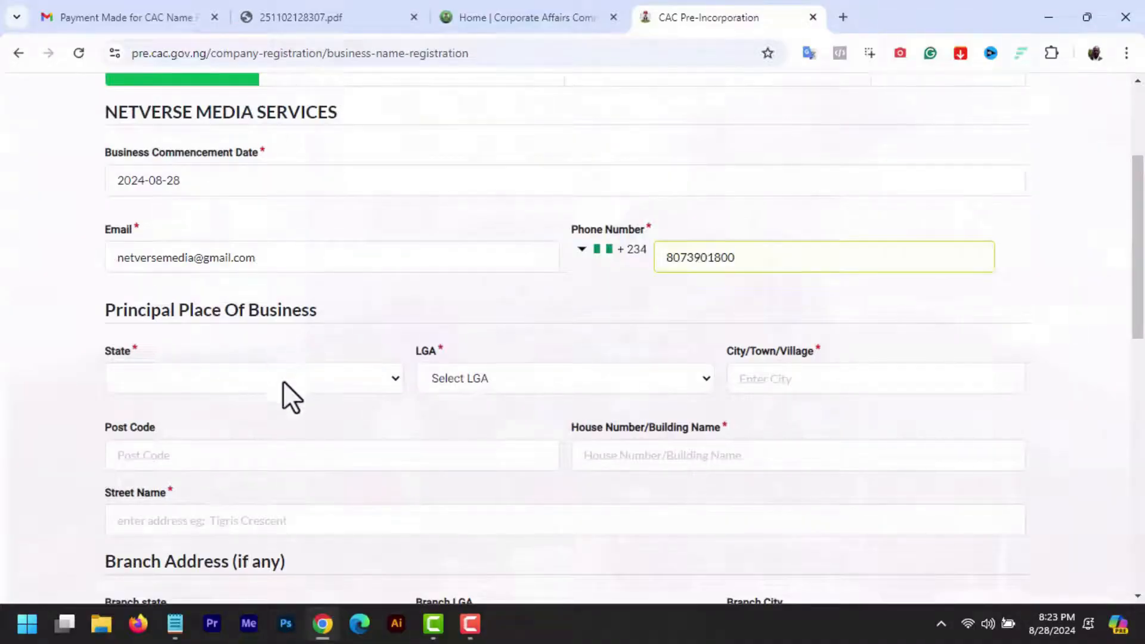
- Choose the business address state and save the business details to reach Particulars of Proprietors
left_click(282, 381)
left_click(283, 380)
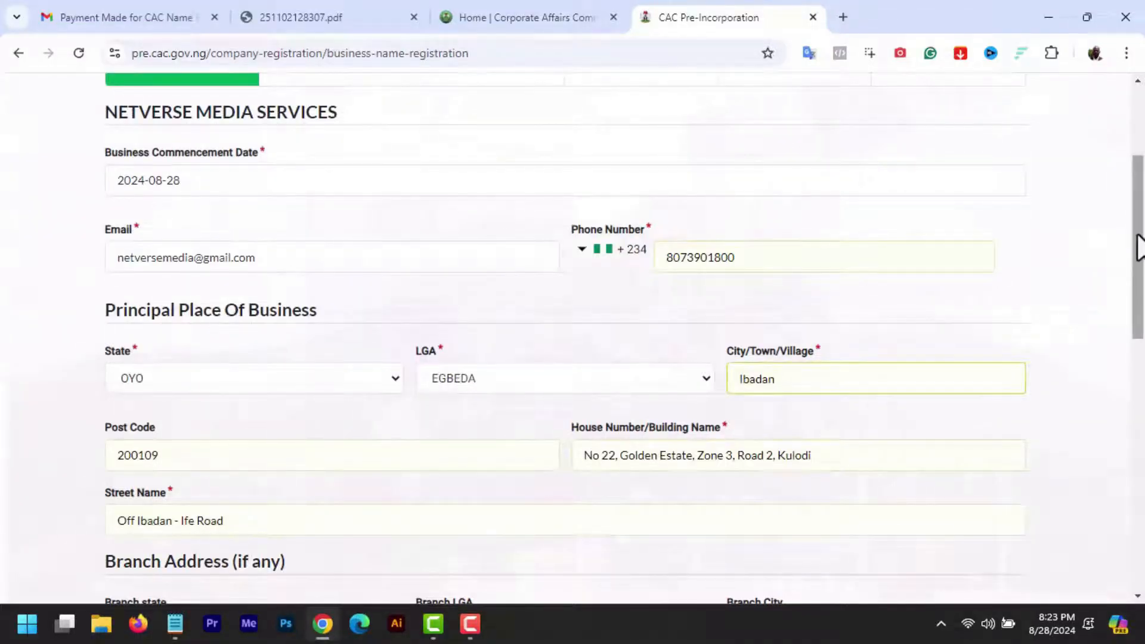
left_click_drag(1139, 248, 1139, 403)
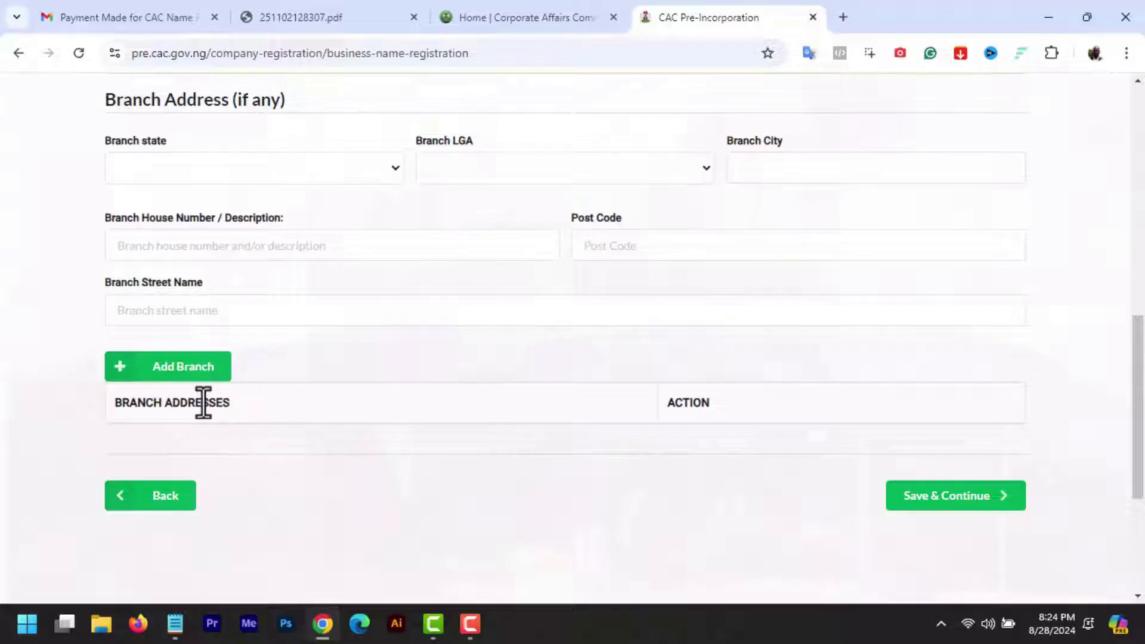
left_click(935, 500)
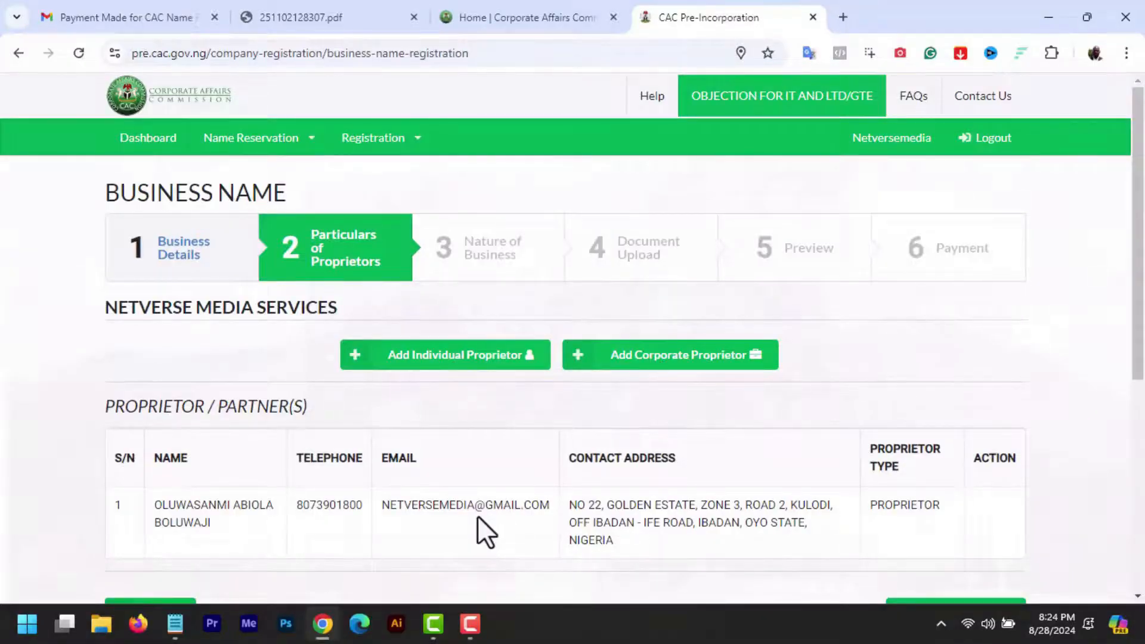
scroll(477, 515, "down", 1)
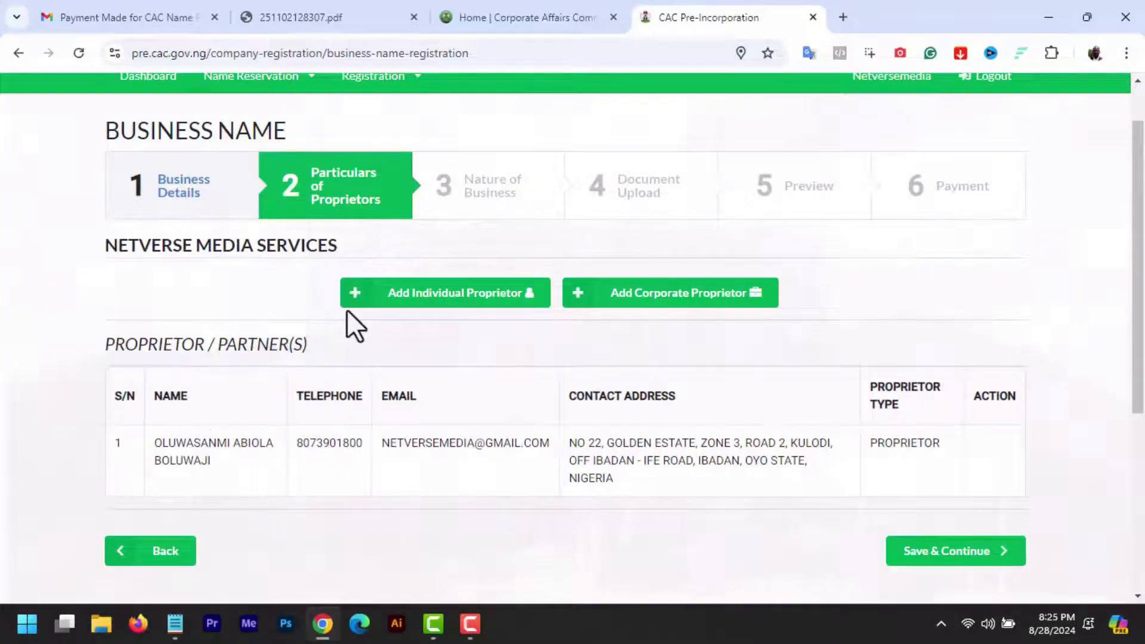
- Add a nature of business: Information and Communication, Software Development, Web Design and Intranet Development
left_click(950, 554)
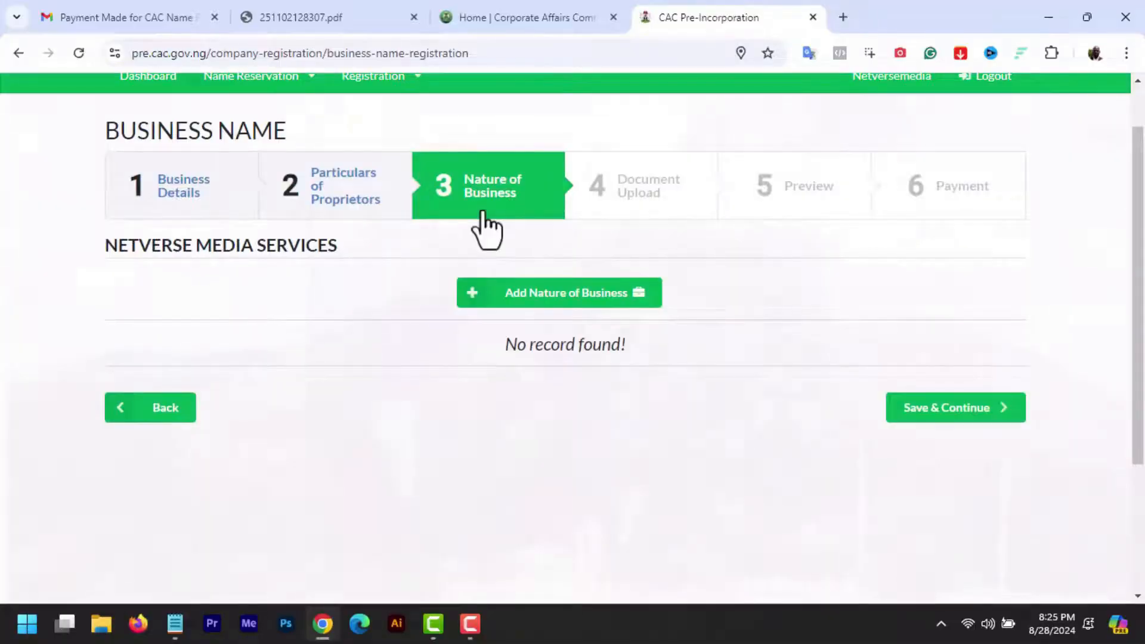
left_click(515, 304)
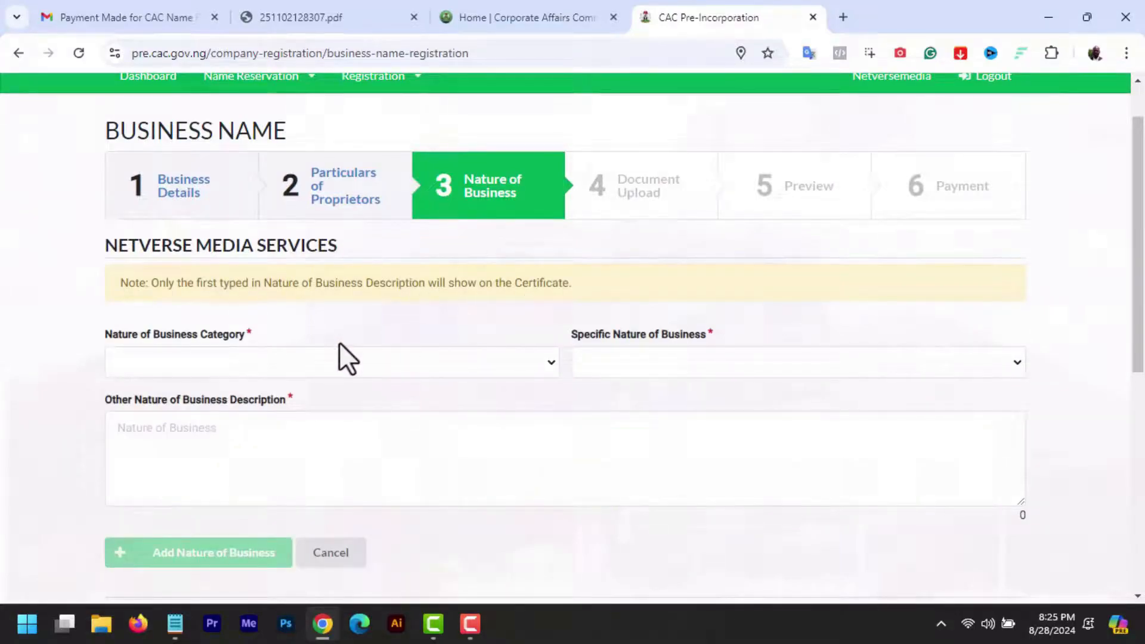
left_click(427, 361)
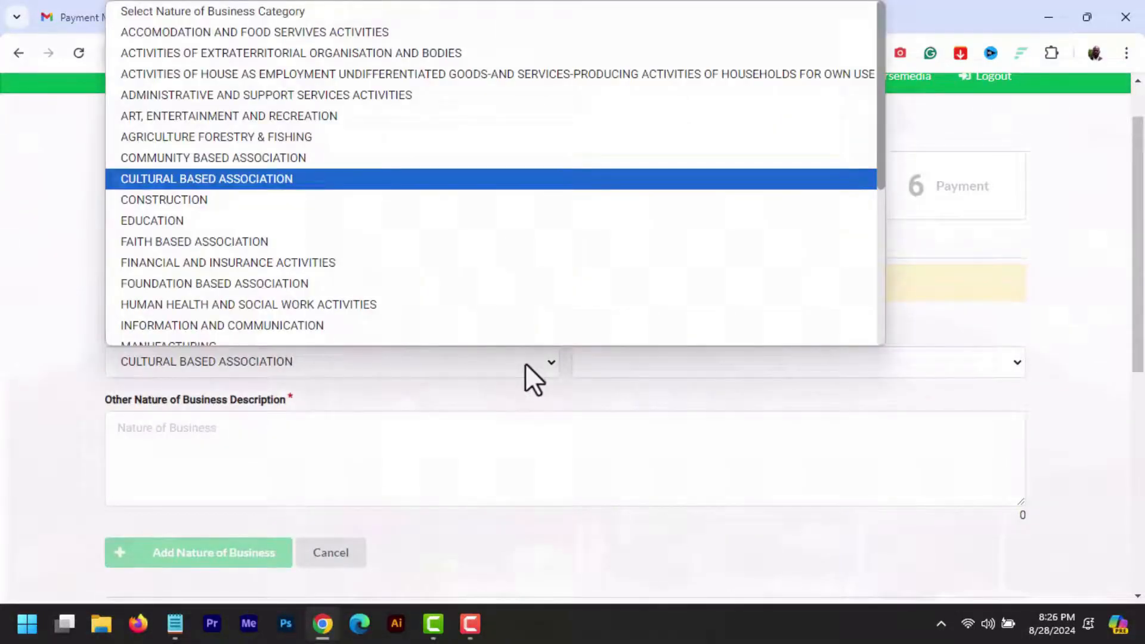
left_click(291, 314)
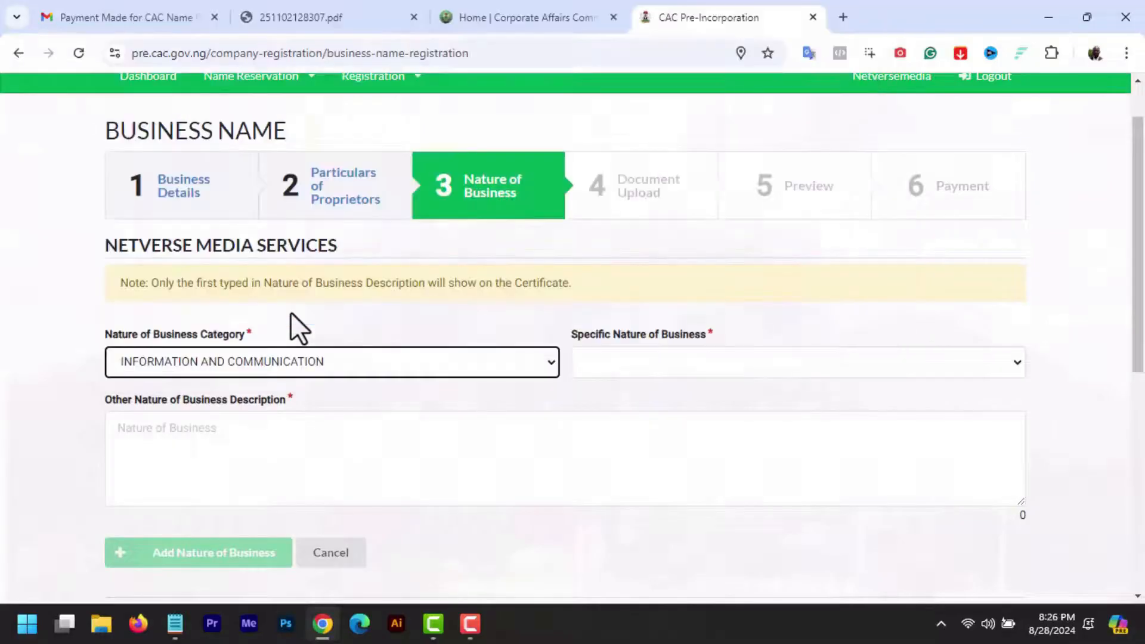
left_click(588, 370)
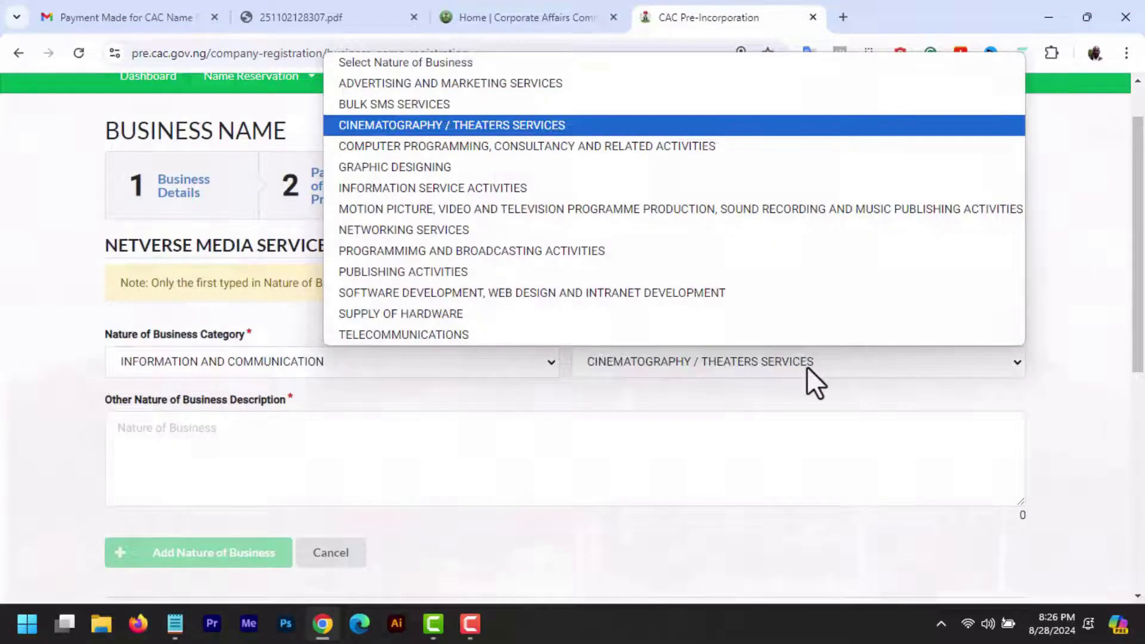
left_click(533, 187)
left_click(727, 364)
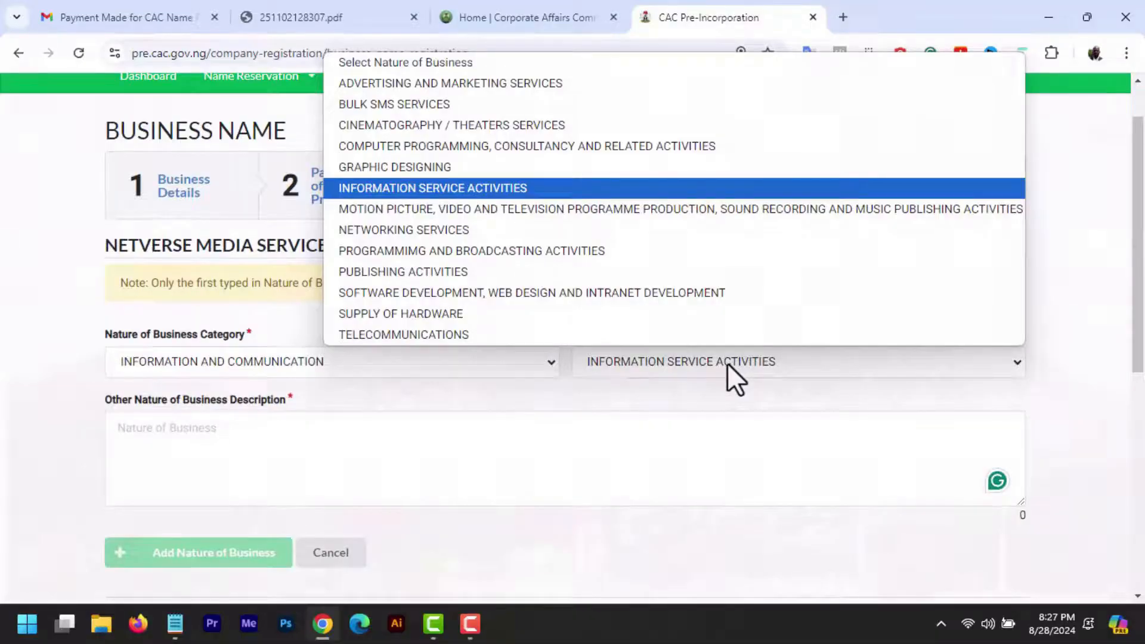
left_click(653, 292)
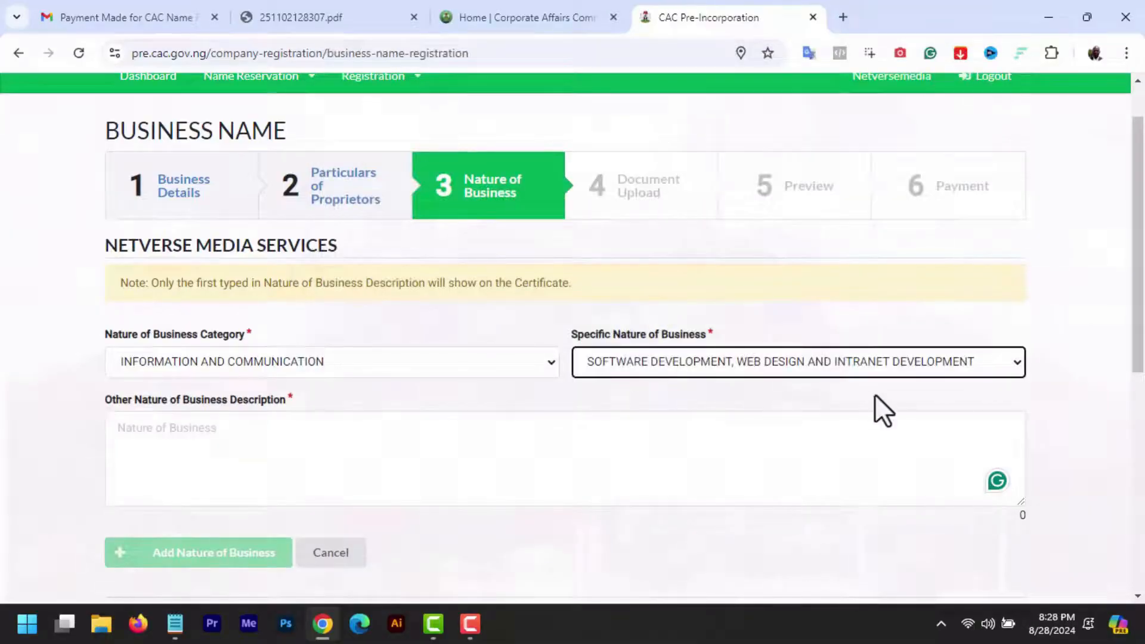
- Describe it as internet marketing, software development and general online training services, add the record, and save
left_click(243, 430)
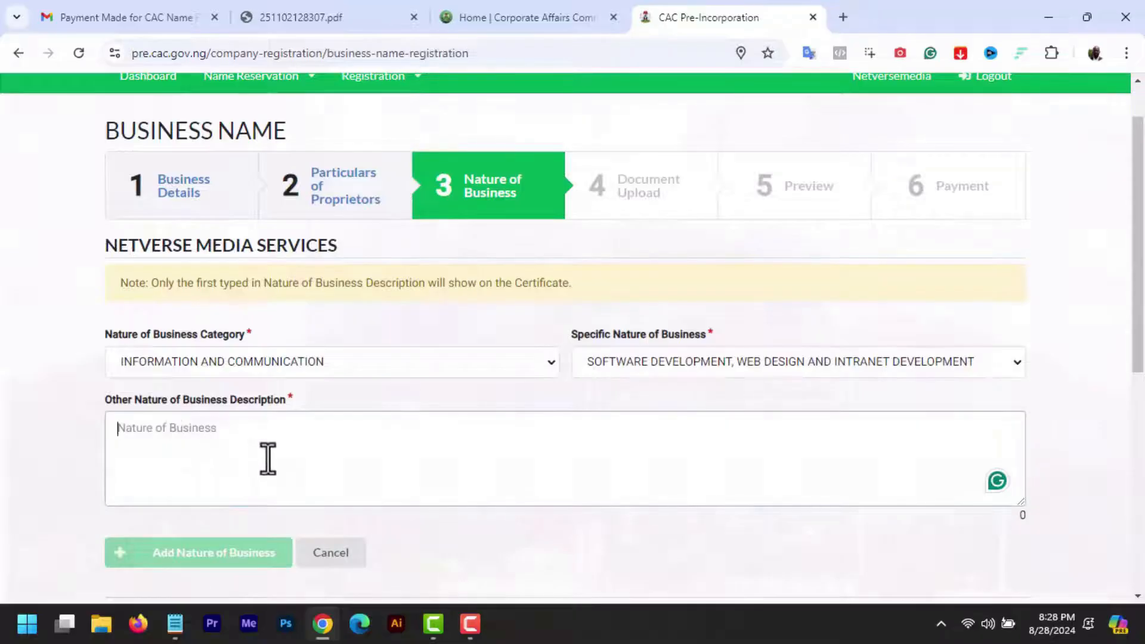
type("We design websites")
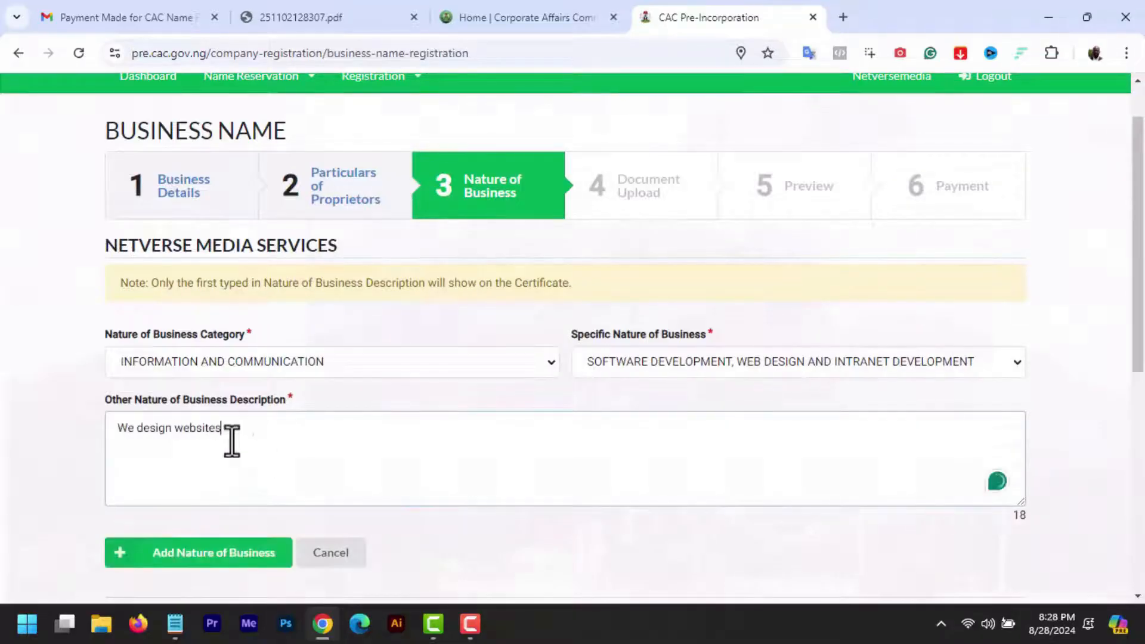
left_click_drag(230, 437, 110, 434)
type("Internet marketing services, software")
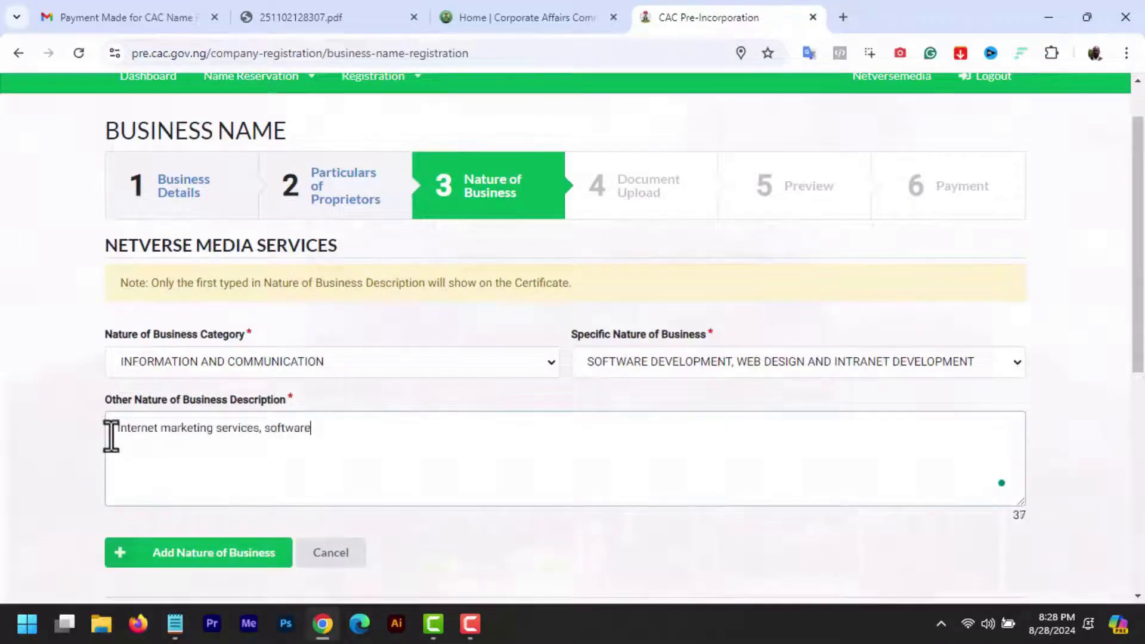
type(" development and general online training services.")
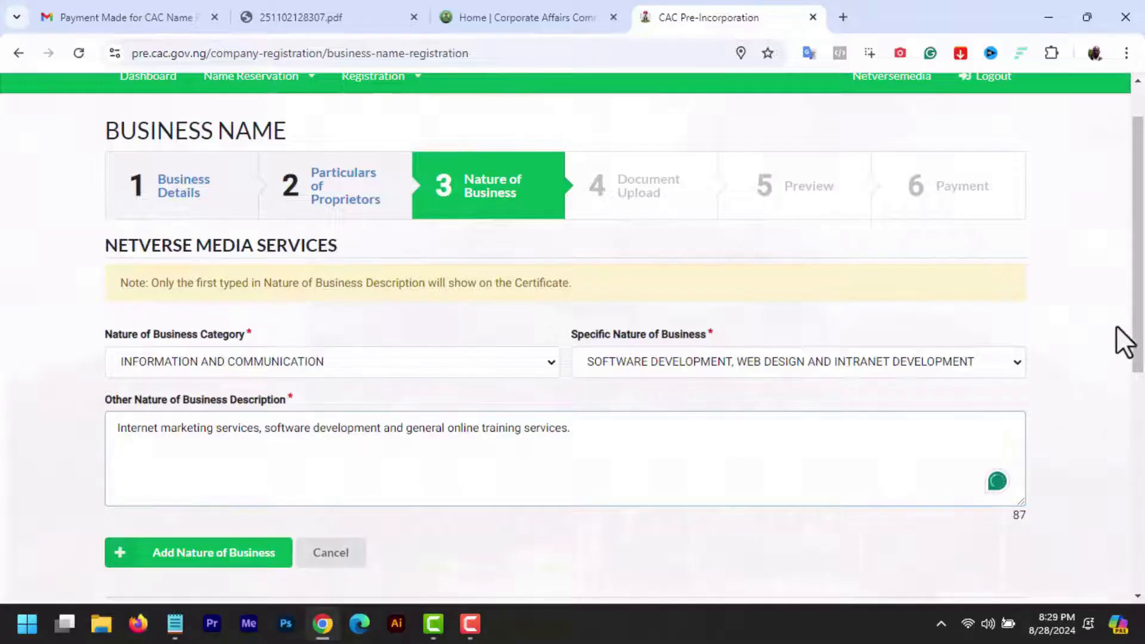
scroll(1141, 361, "down", 2)
left_click_drag(1142, 362, 1142, 420)
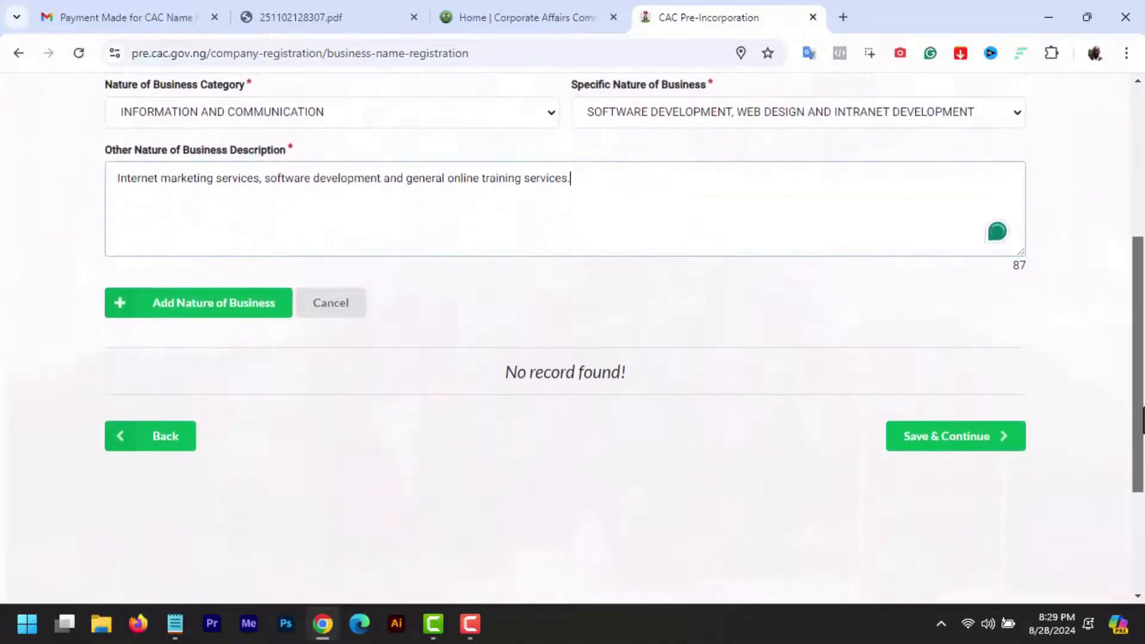
left_click(210, 307)
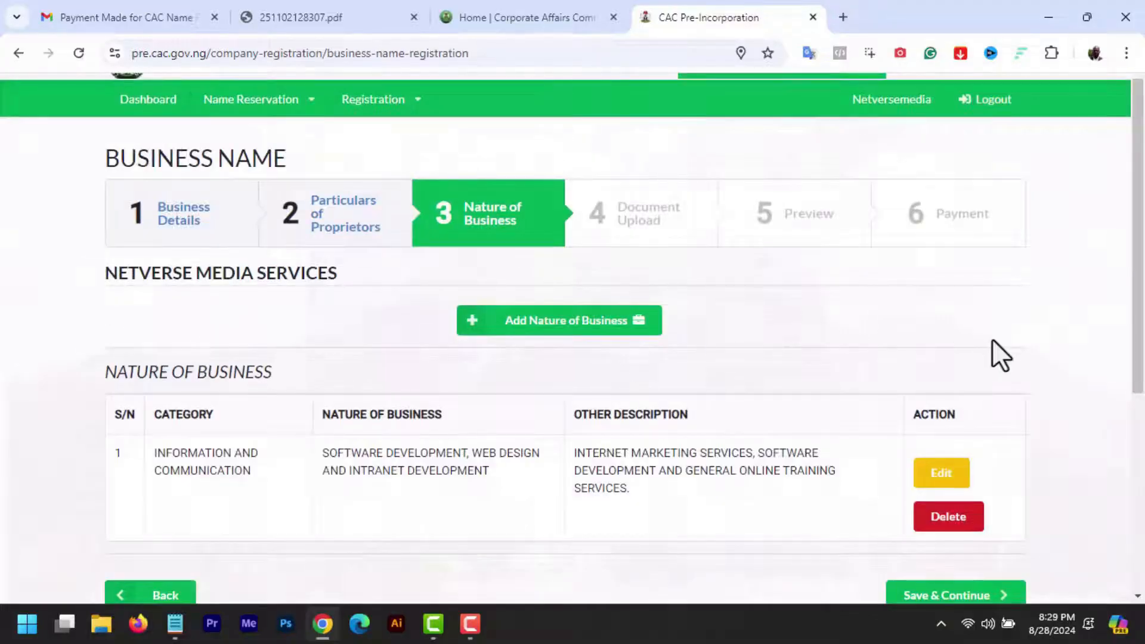
scroll(1141, 322, "down", 2)
scroll(1141, 322, "down", 1)
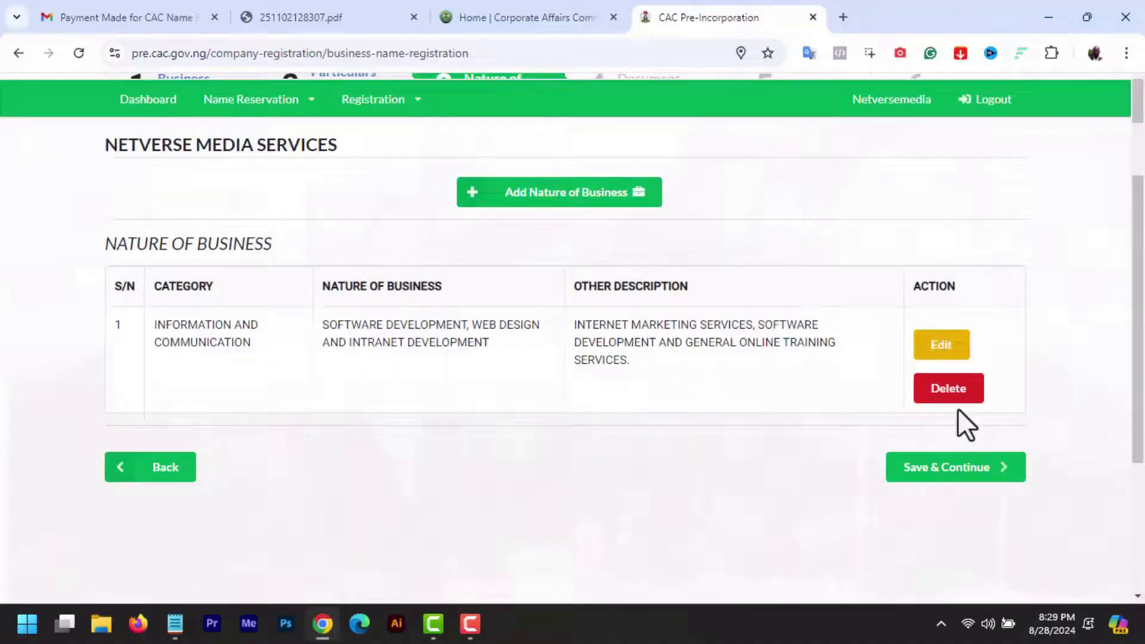
left_click(952, 475)
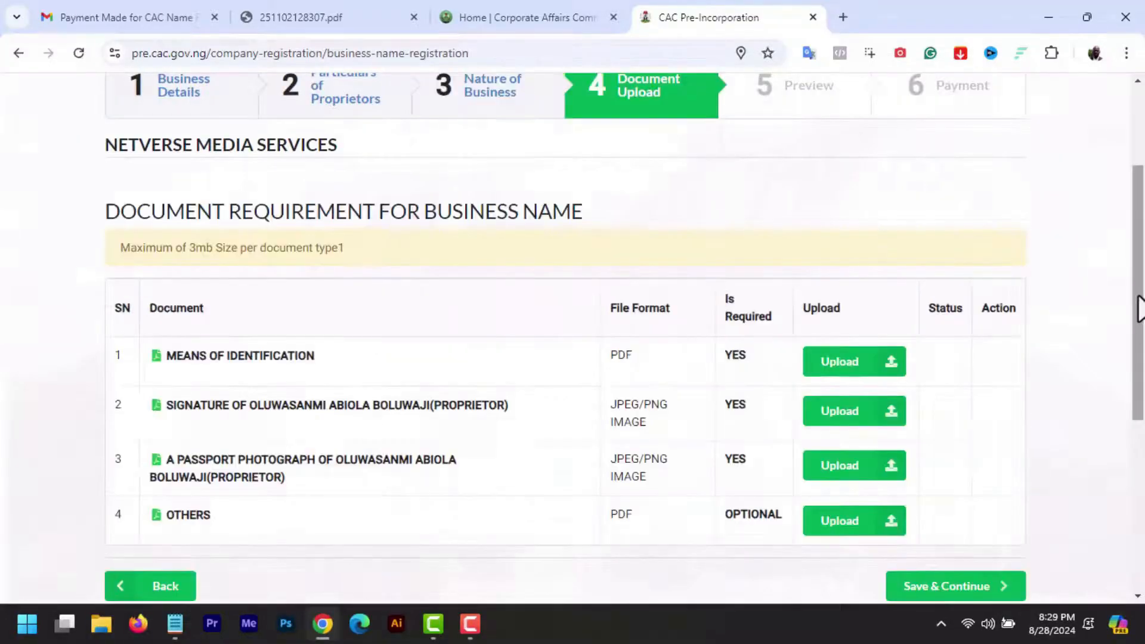
- Review the Document Upload requirements, noting the PDF format required for identification
scroll(1139, 307, "down", 2)
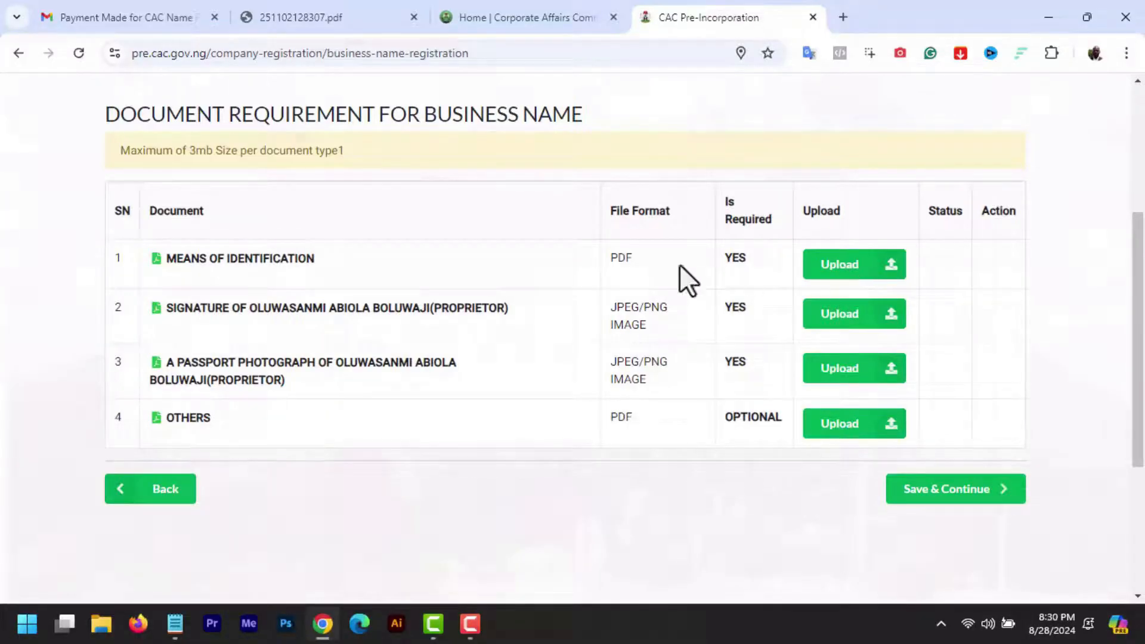
left_click_drag(629, 261, 617, 262)
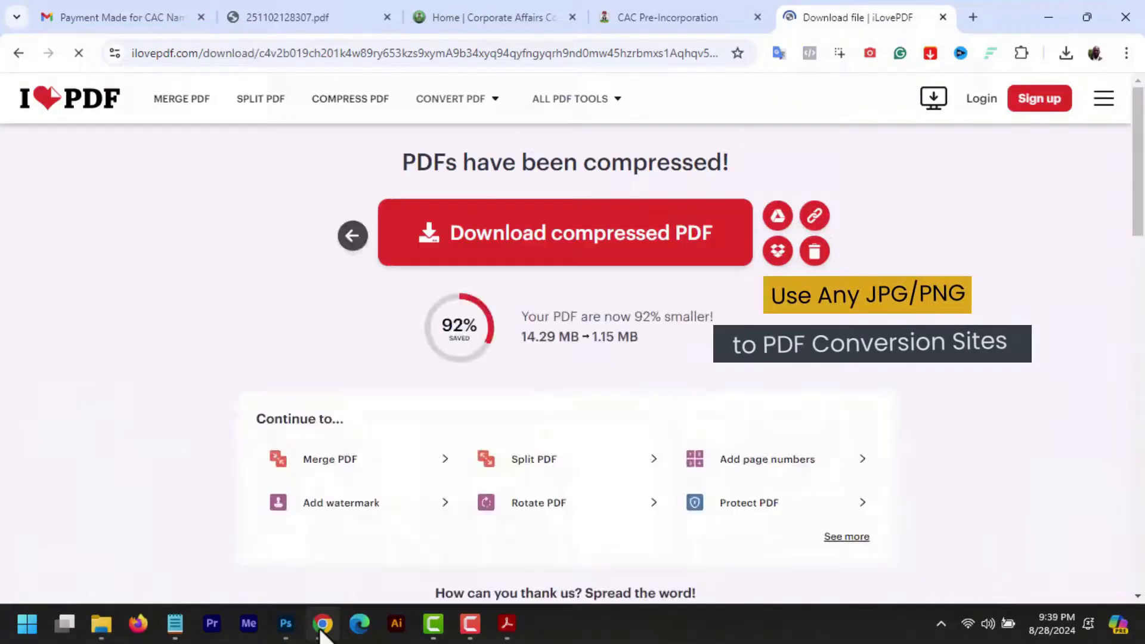
- Download the compressed identification PDF and upload it as the Means of Identification
left_click(623, 247)
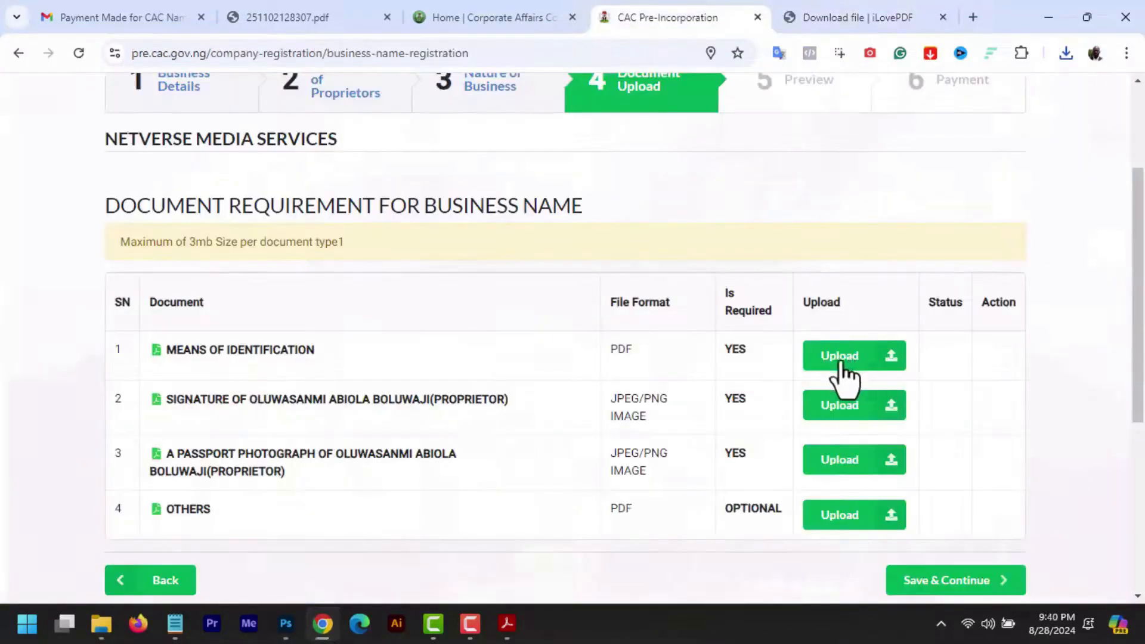
left_click(843, 376)
double_click(276, 161)
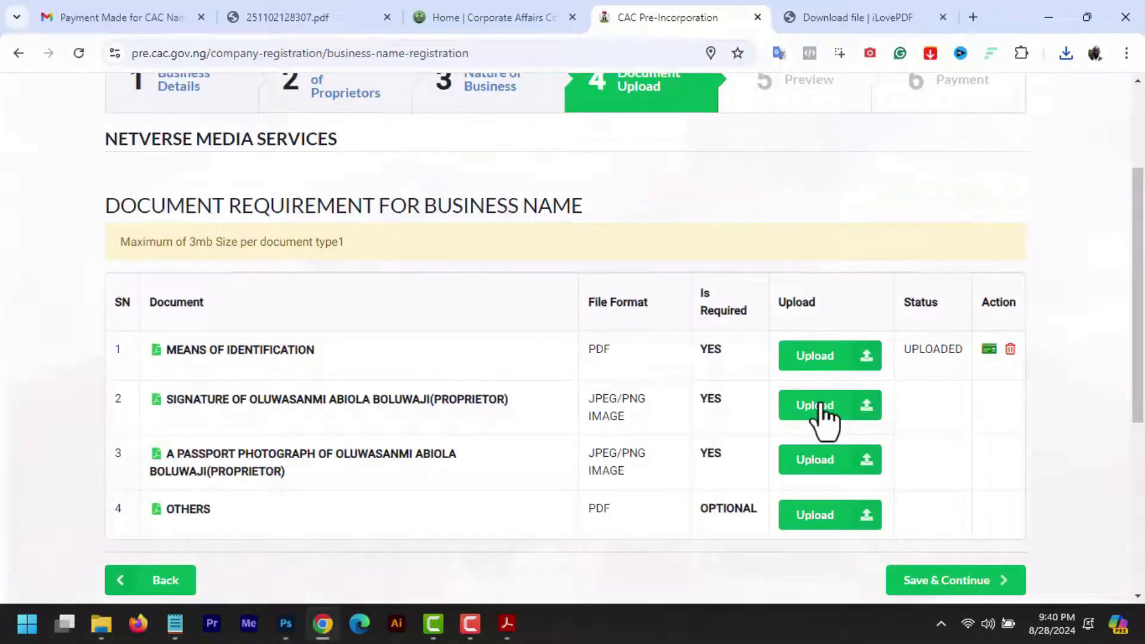
- Upload the signature image and passport-photo.jpg as the proprietor's signature and passport photograph
left_click(818, 407)
double_click(242, 173)
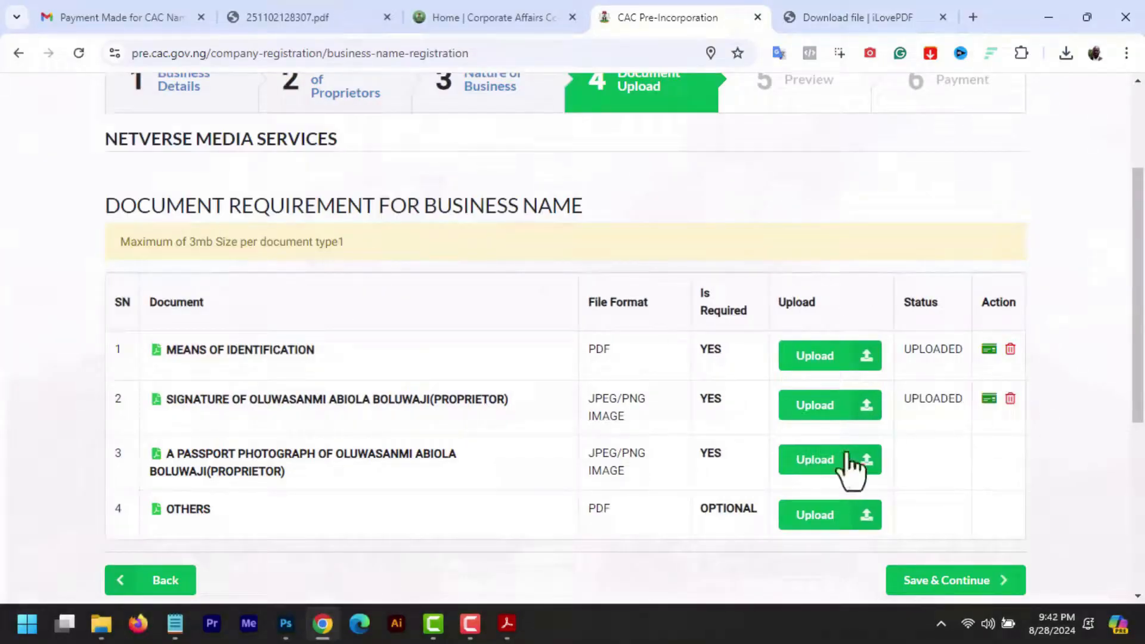
left_click(817, 465)
left_click(274, 183)
double_click(274, 183)
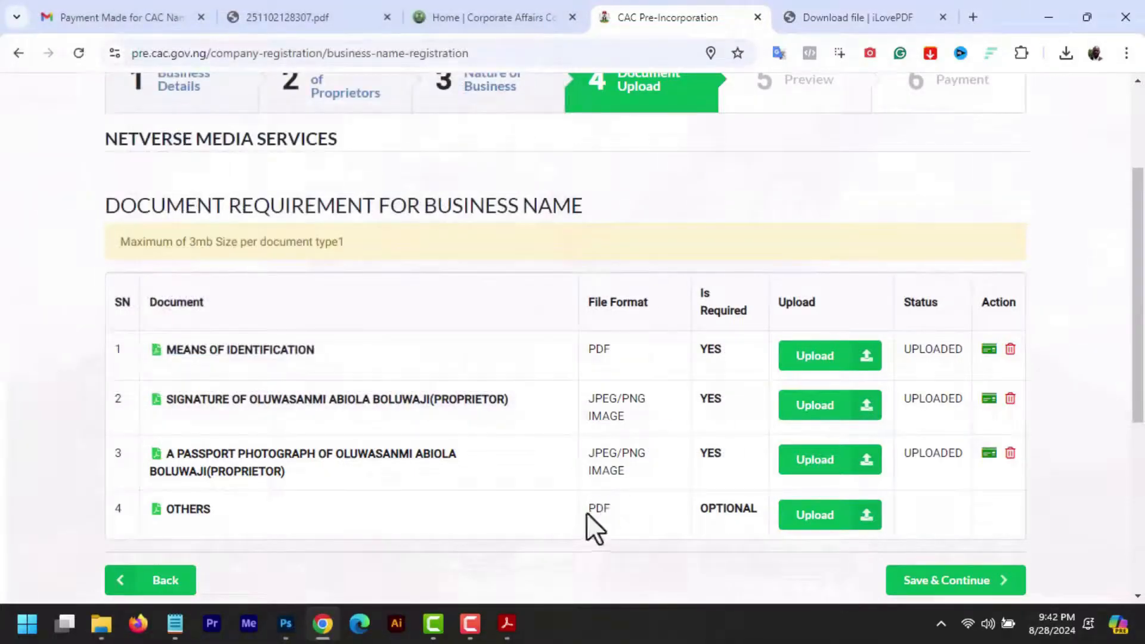
scroll(776, 459, "down", 2)
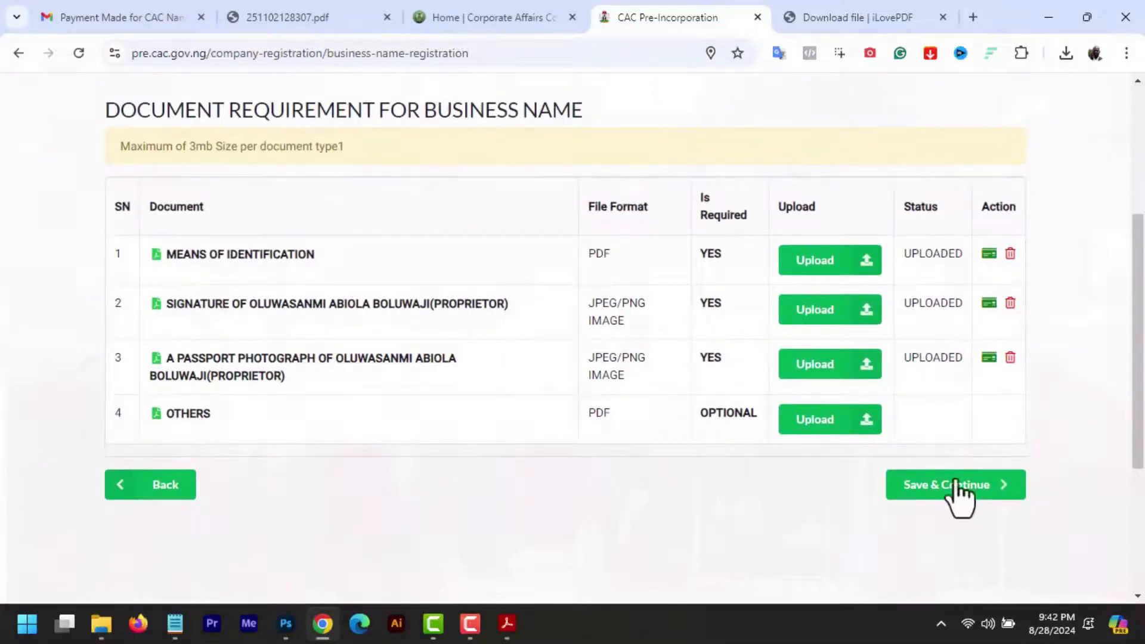
- Save the documents, pass the preview, and open Remita card payment for the ₦10,000 fee
left_click(926, 477)
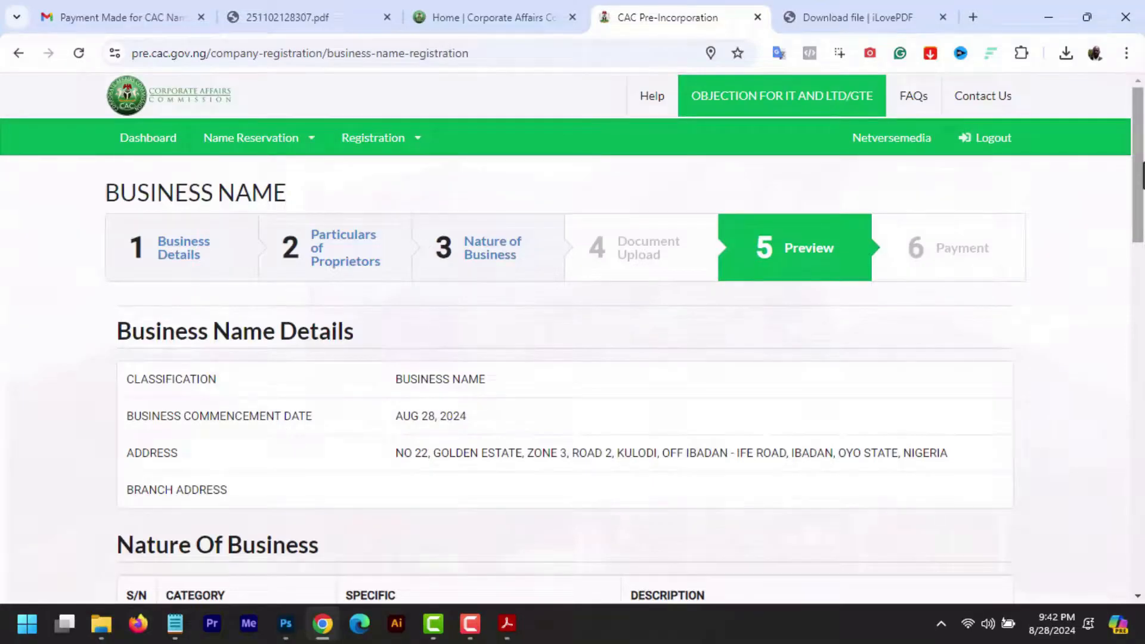
scroll(773, 435, "down", 15)
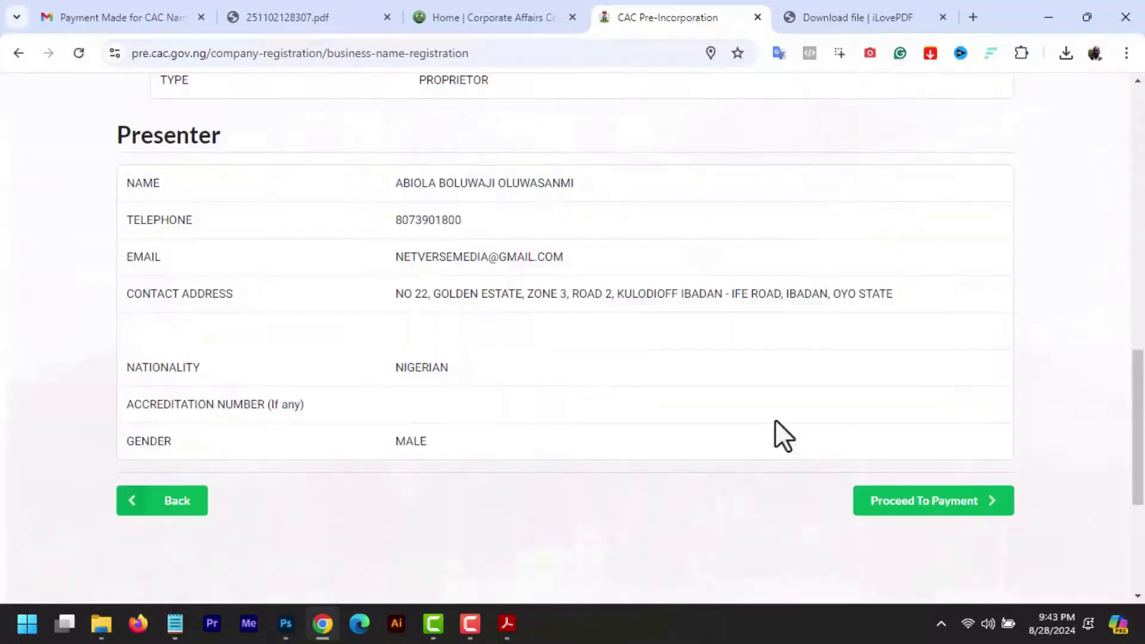
left_click(922, 504)
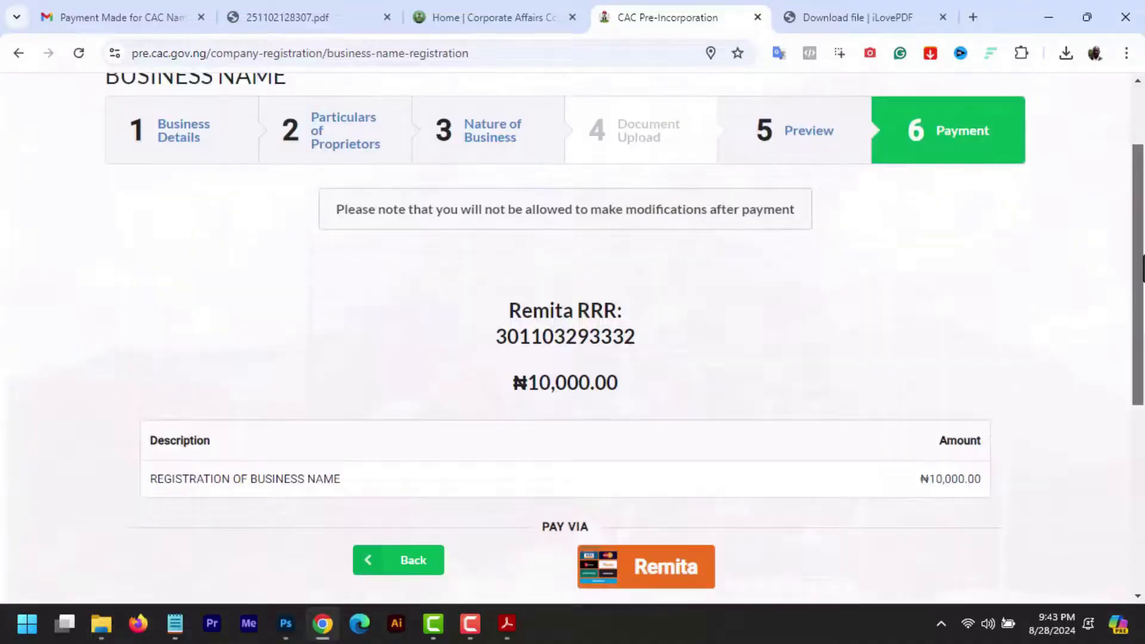
scroll(626, 203, "down", 1)
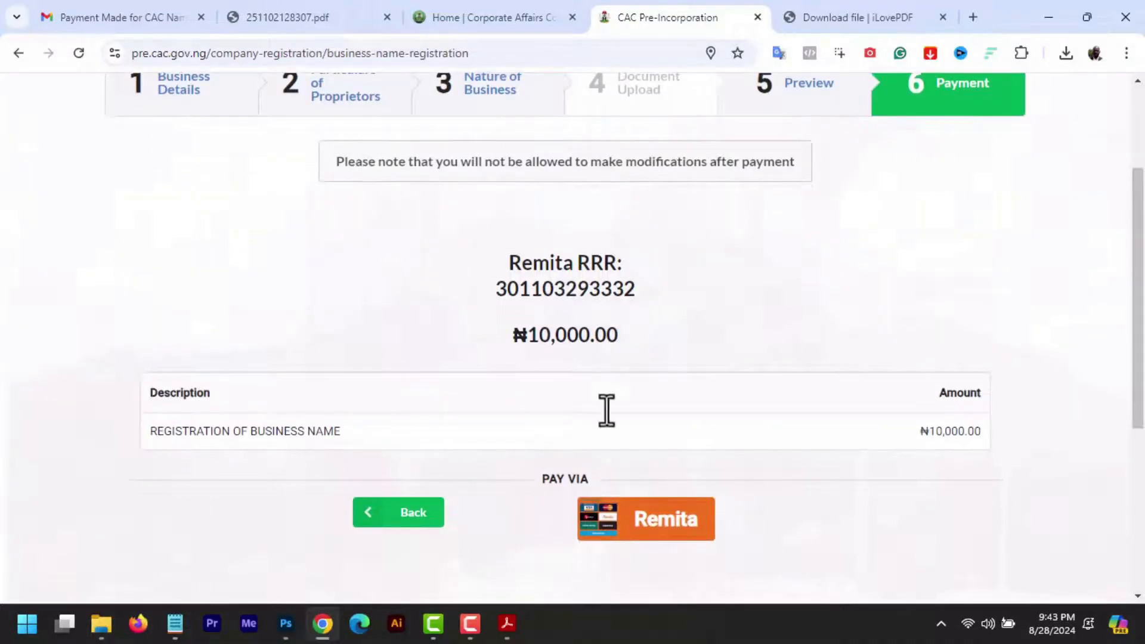
scroll(632, 471, "down", 1)
left_click(659, 517)
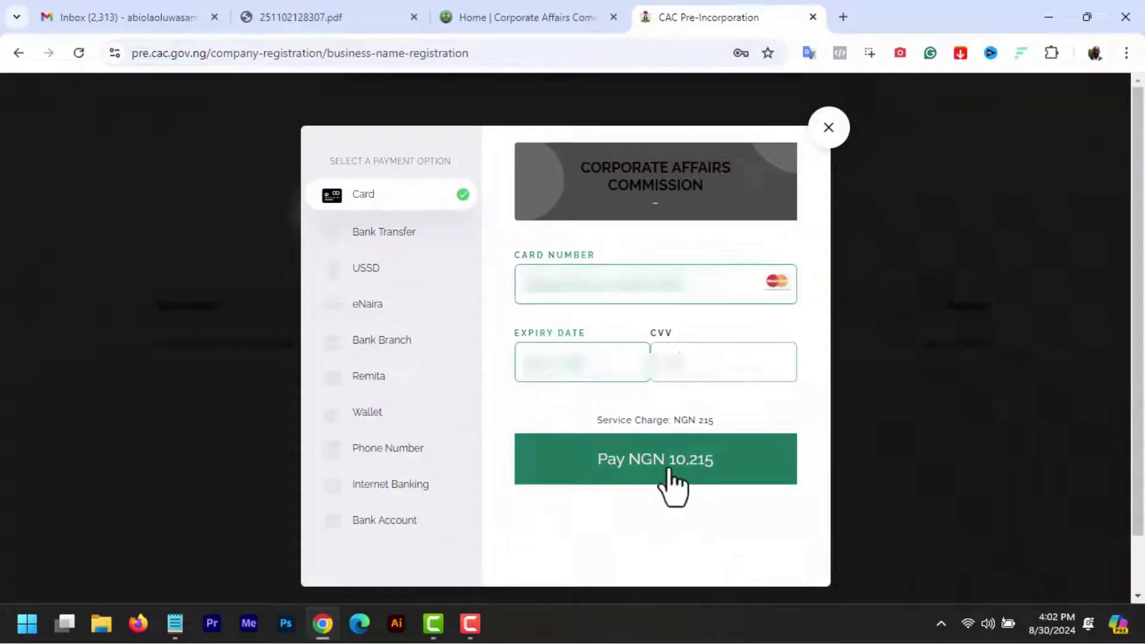
- Pay NGN 10,215 by card and confirm the payment with the one-time code
left_click(650, 460)
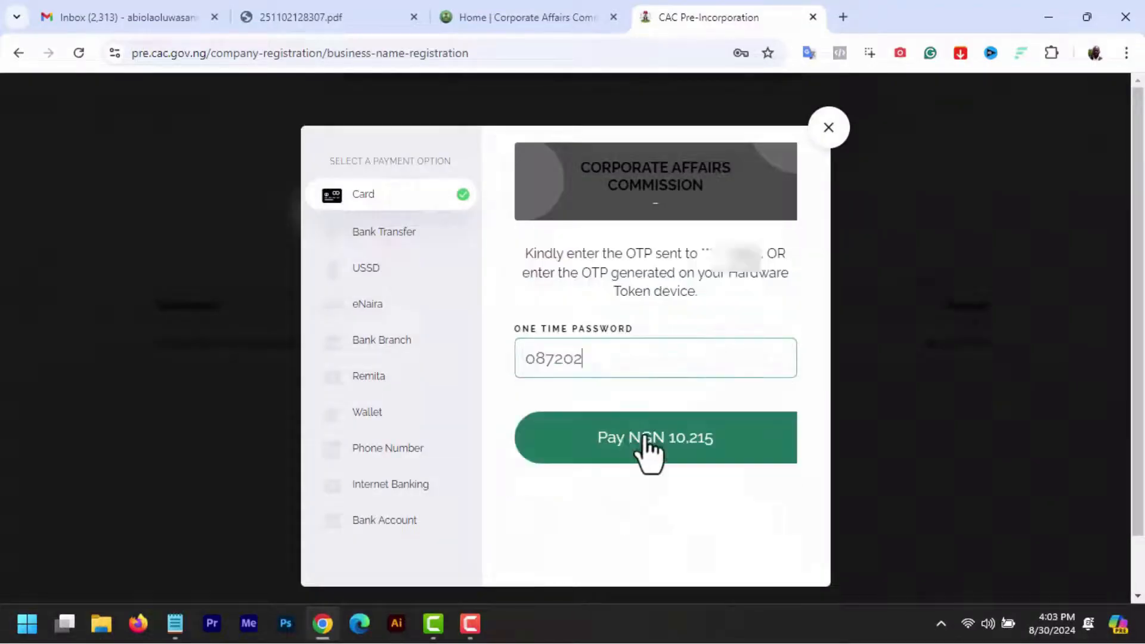
left_click(647, 456)
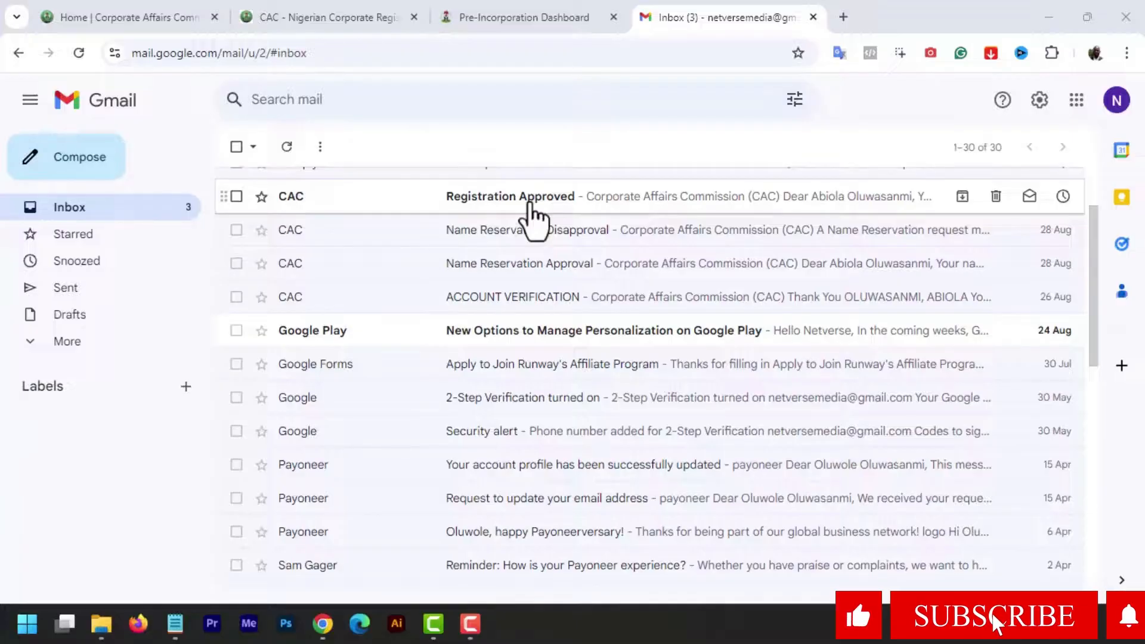
- Open and read CAC's Registration Approved email for NETVERSE MEDIA SERVICES
left_click(530, 202)
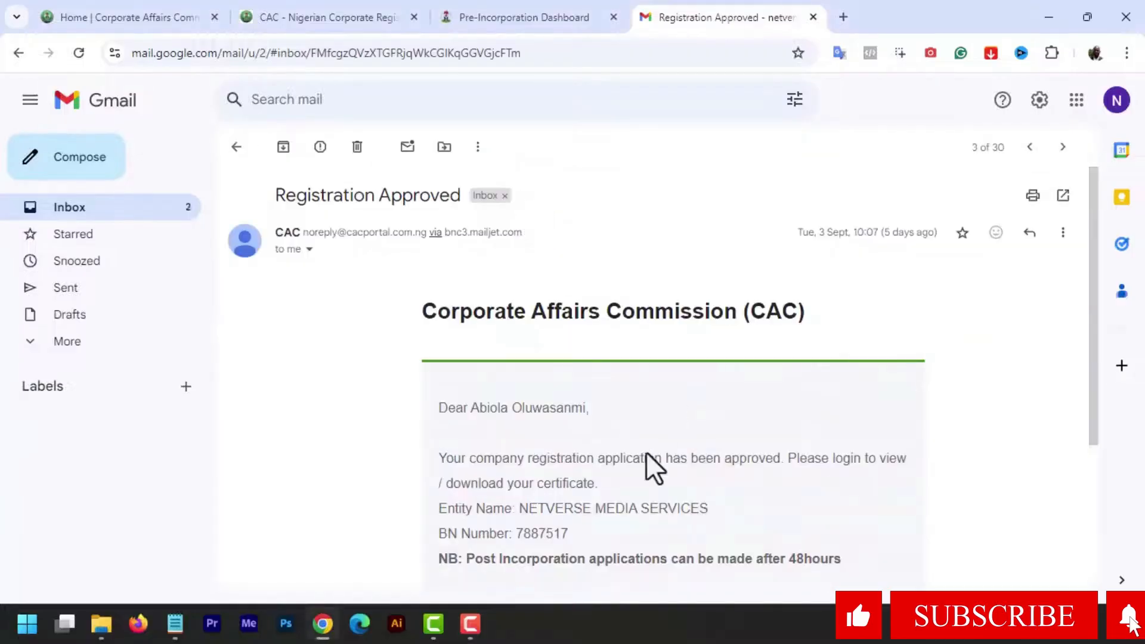
left_click_drag(1093, 338, 1095, 421)
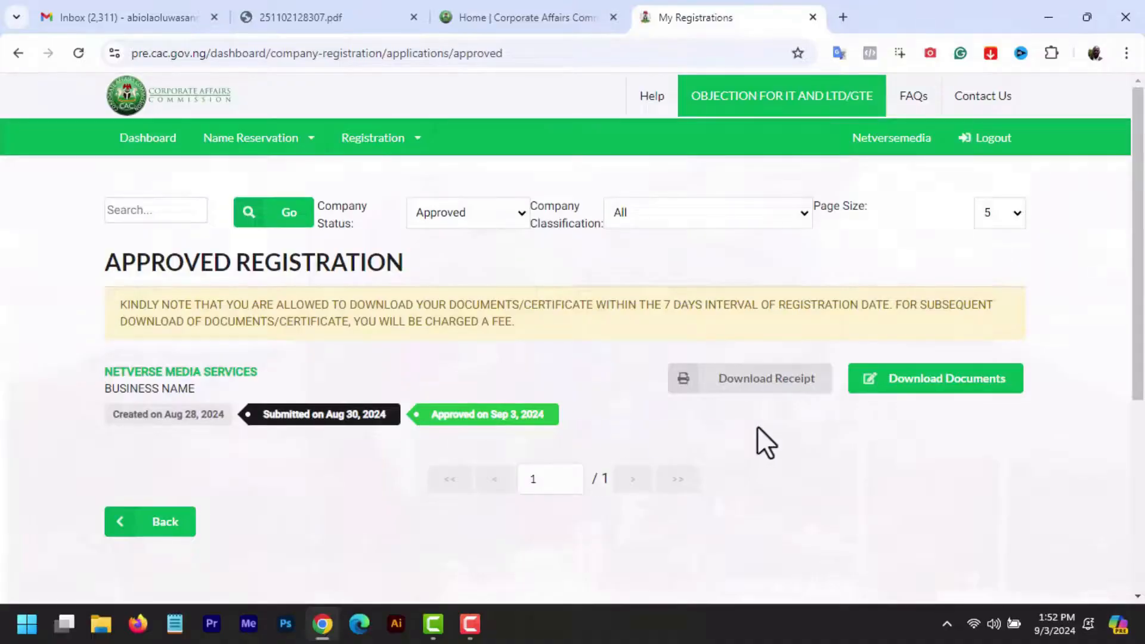
- Download the STATUS_REPORT and CERTIFICATE documents for NETVERSE MEDIA SERVICES from the approved registration
left_click(942, 382)
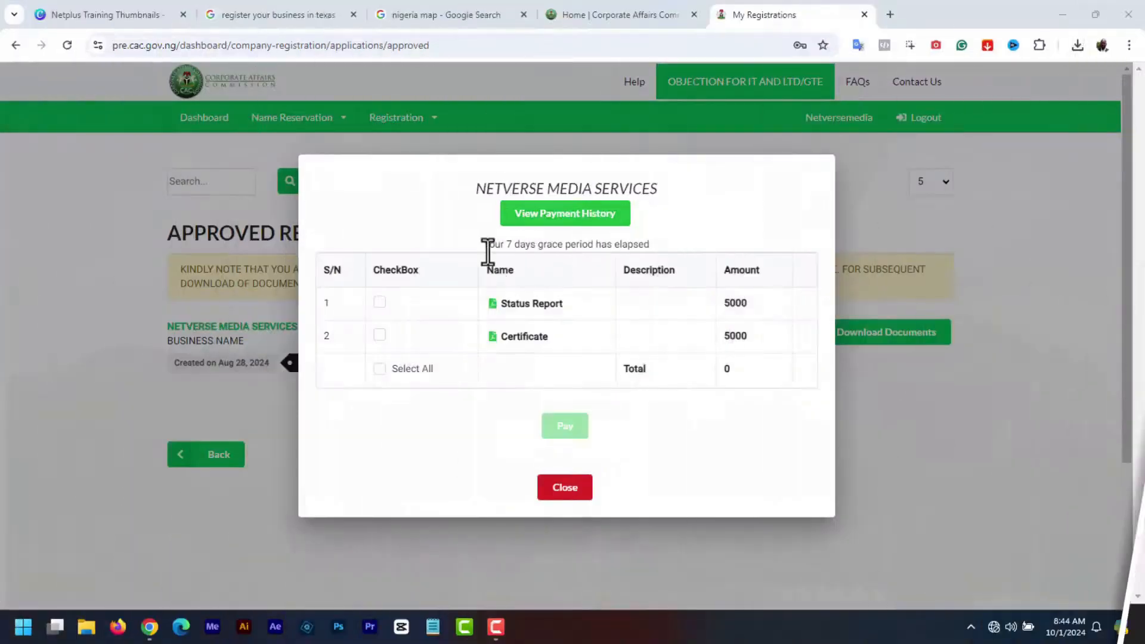
left_click_drag(483, 246, 636, 245)
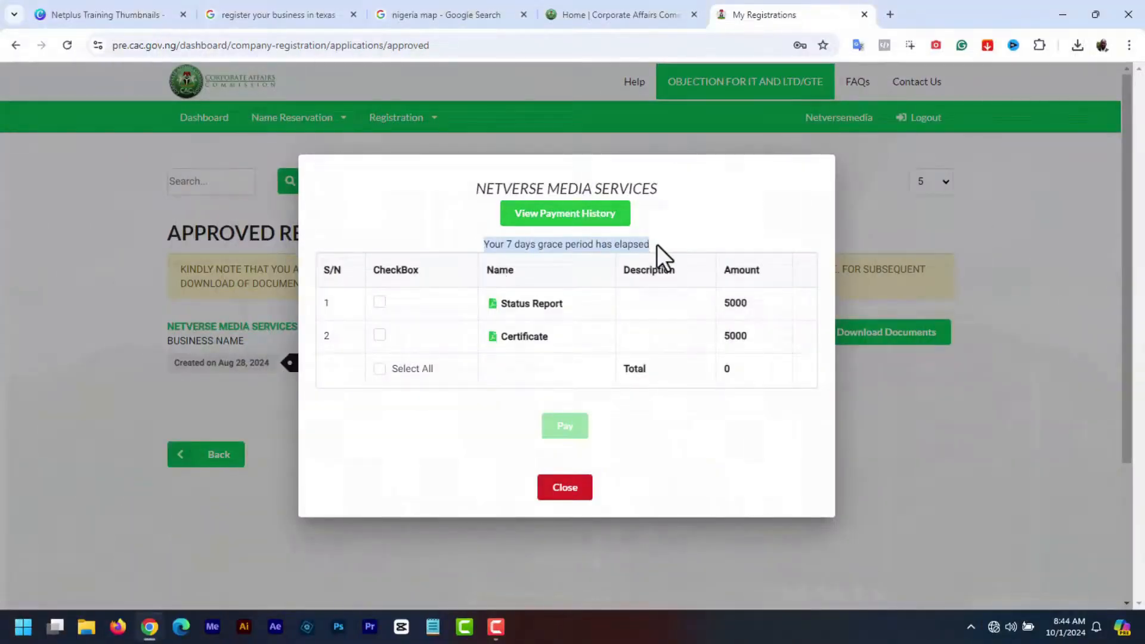
left_click(730, 310)
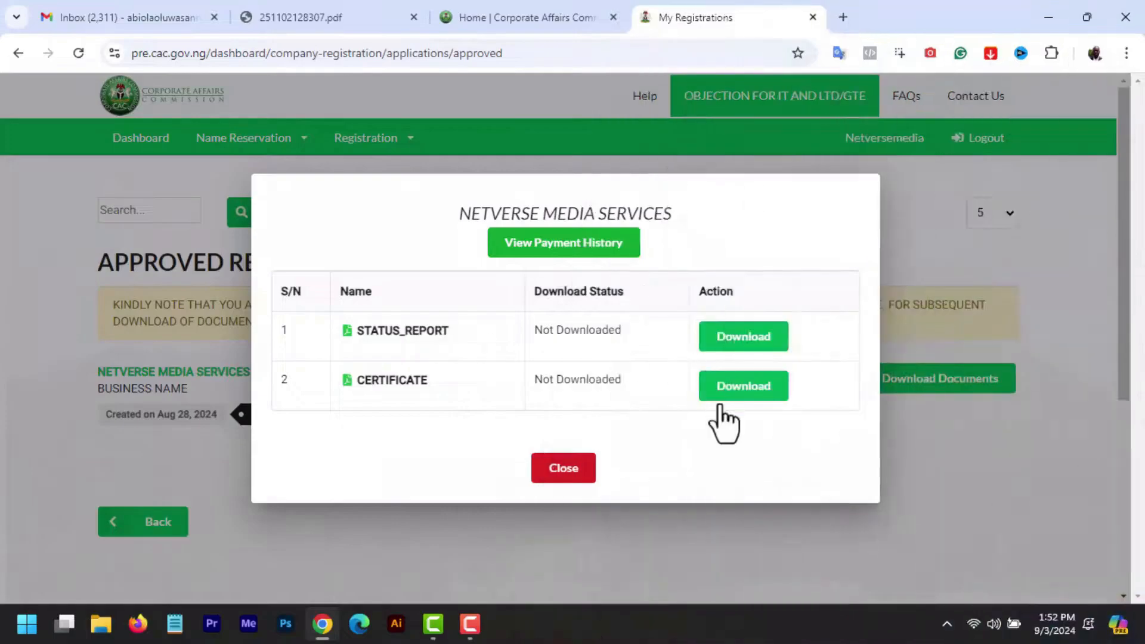
left_click(739, 339)
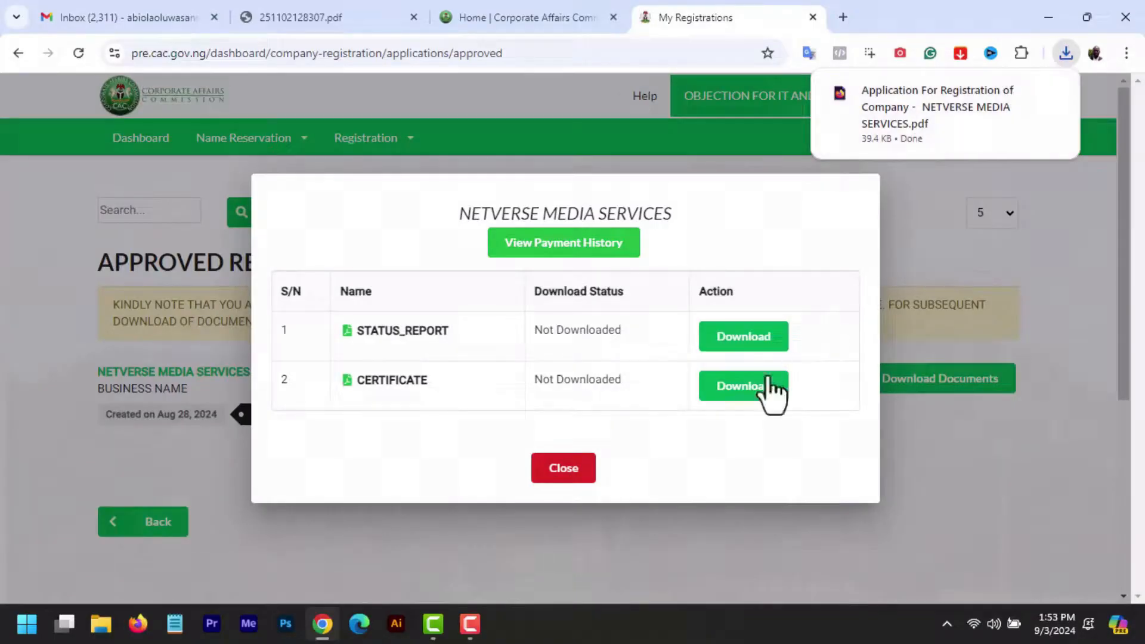
left_click(749, 391)
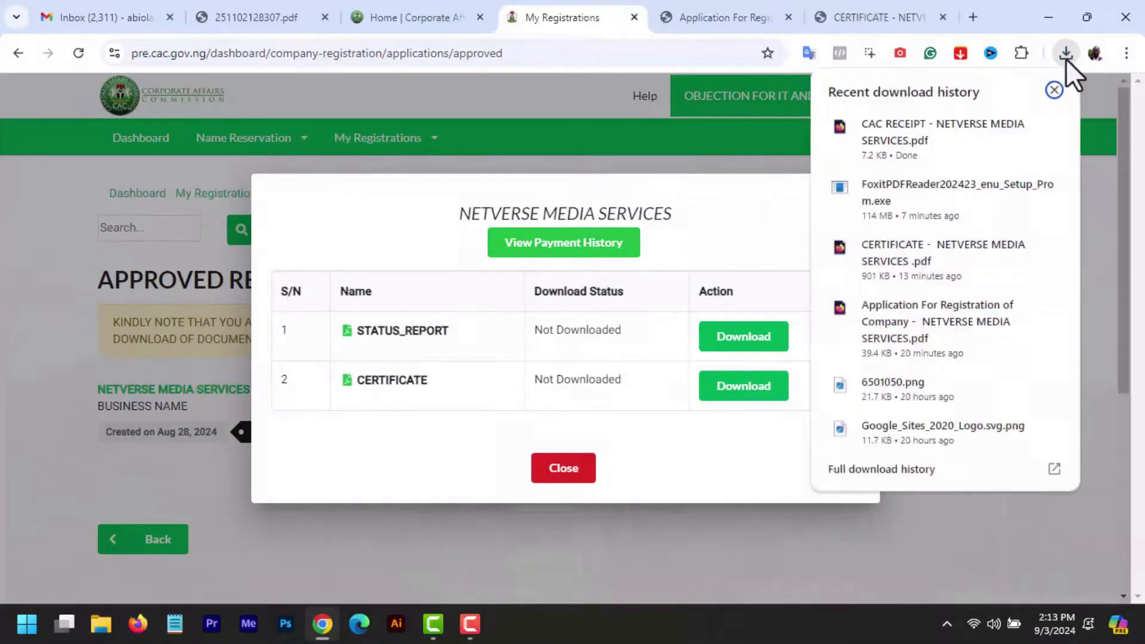
- Review the status report PDF without the duplicate tabs, then view the downloaded Certificate of Registration
left_click(928, 315)
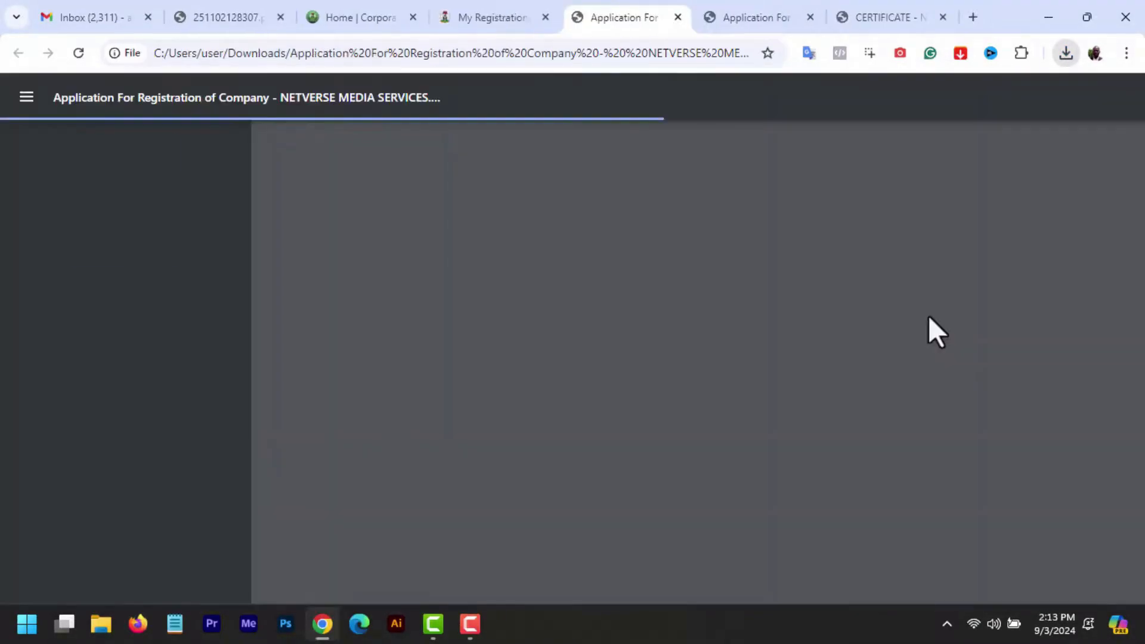
left_click(810, 17)
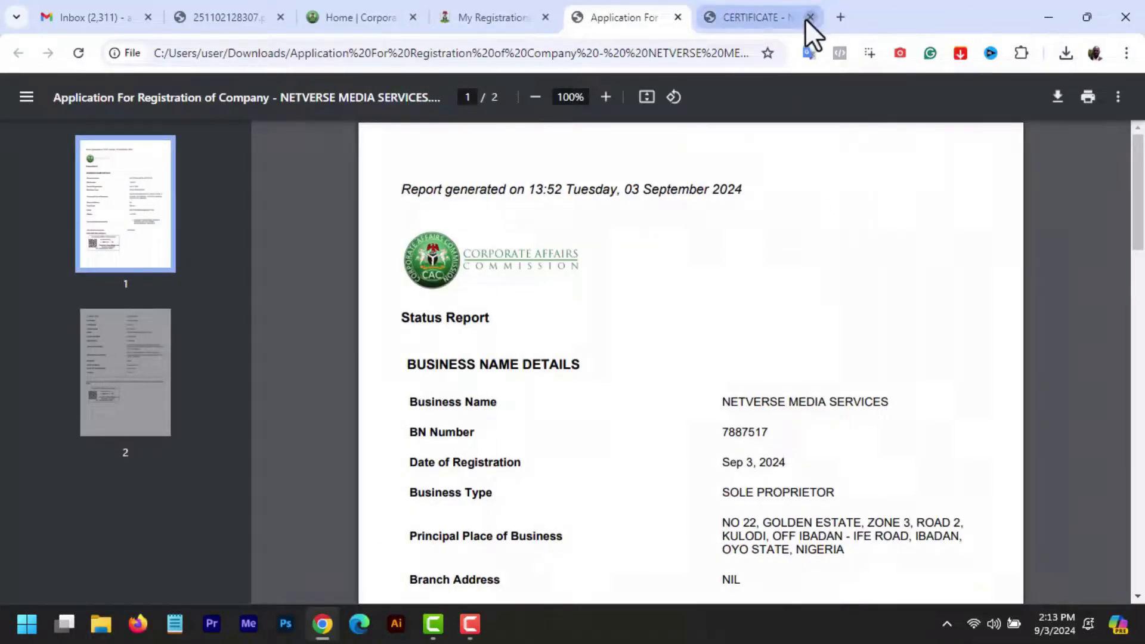
left_click(810, 17)
scroll(1137, 194, "down", 15)
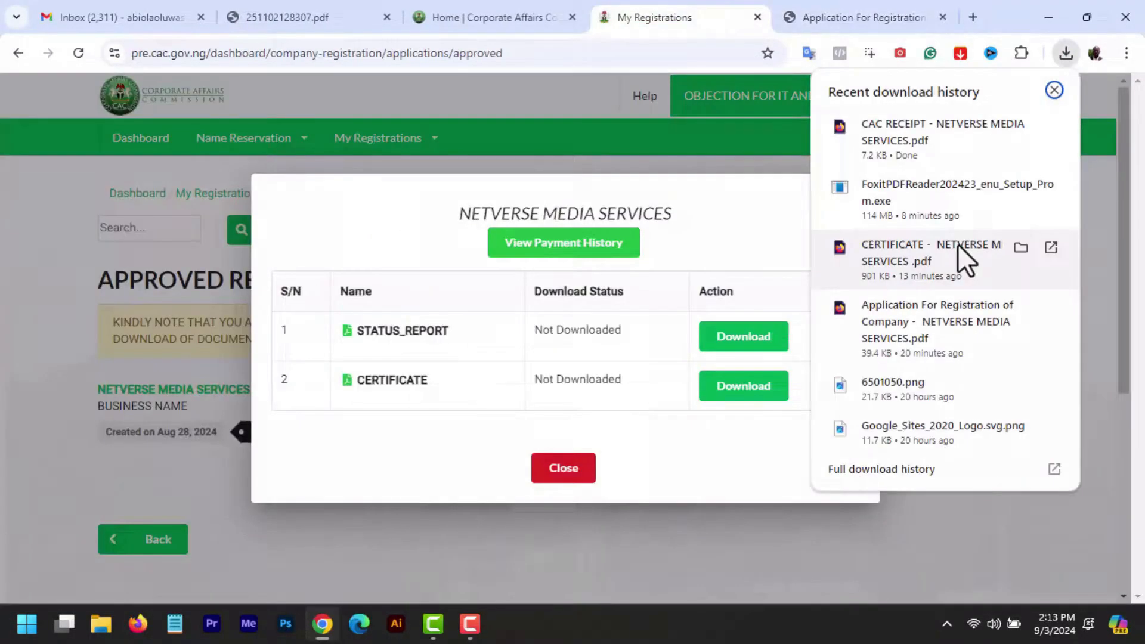
left_click(958, 244)
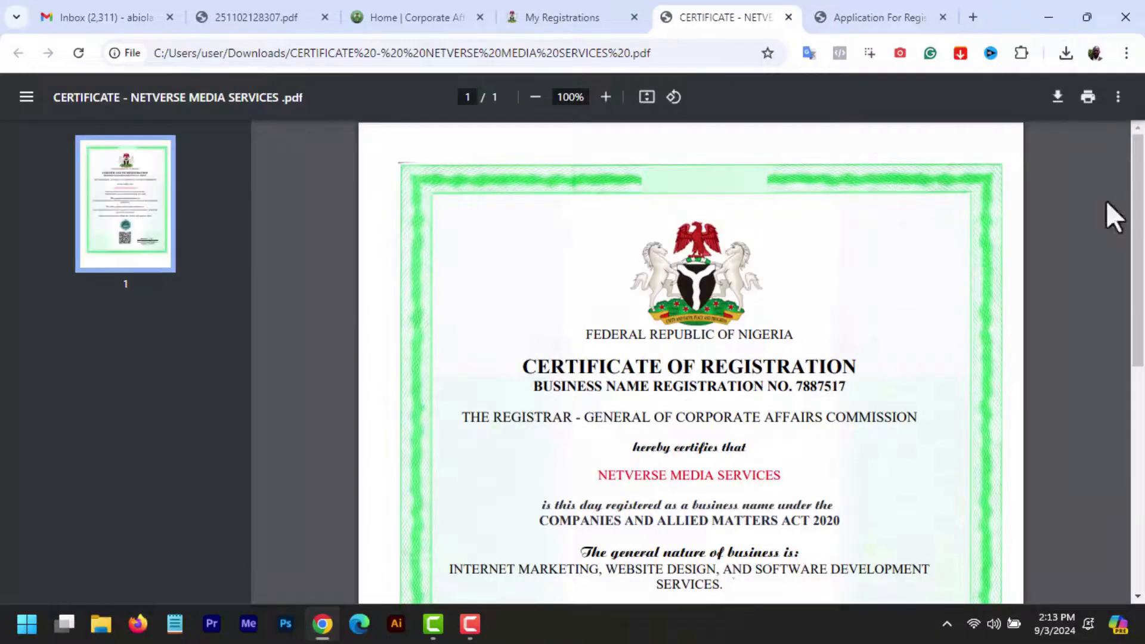
left_click_drag(1138, 175, 1143, 251)
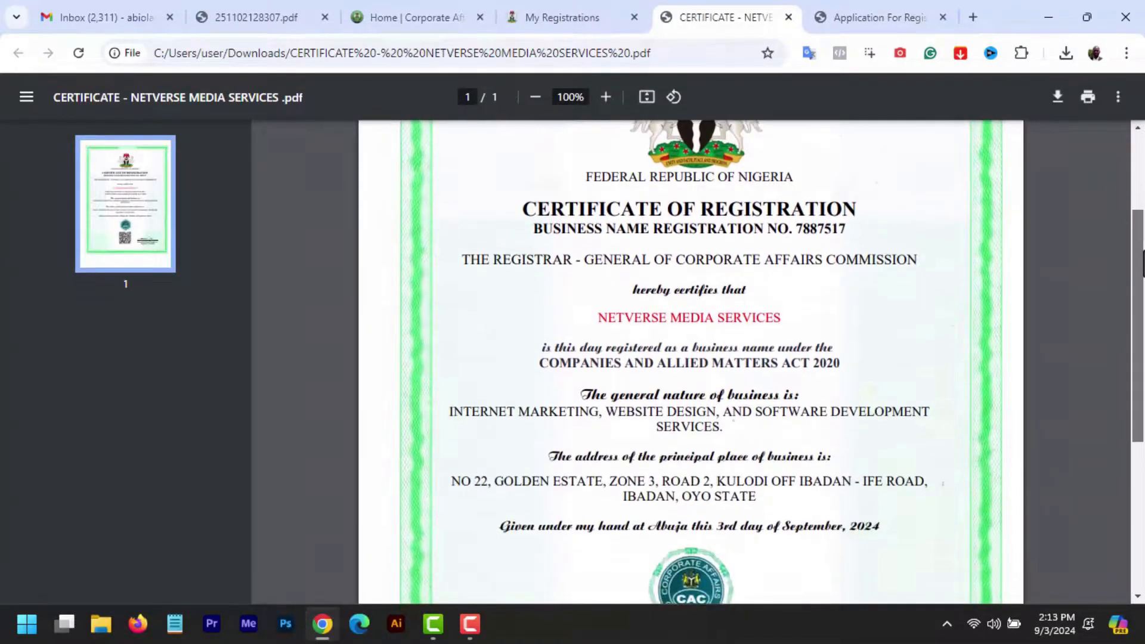